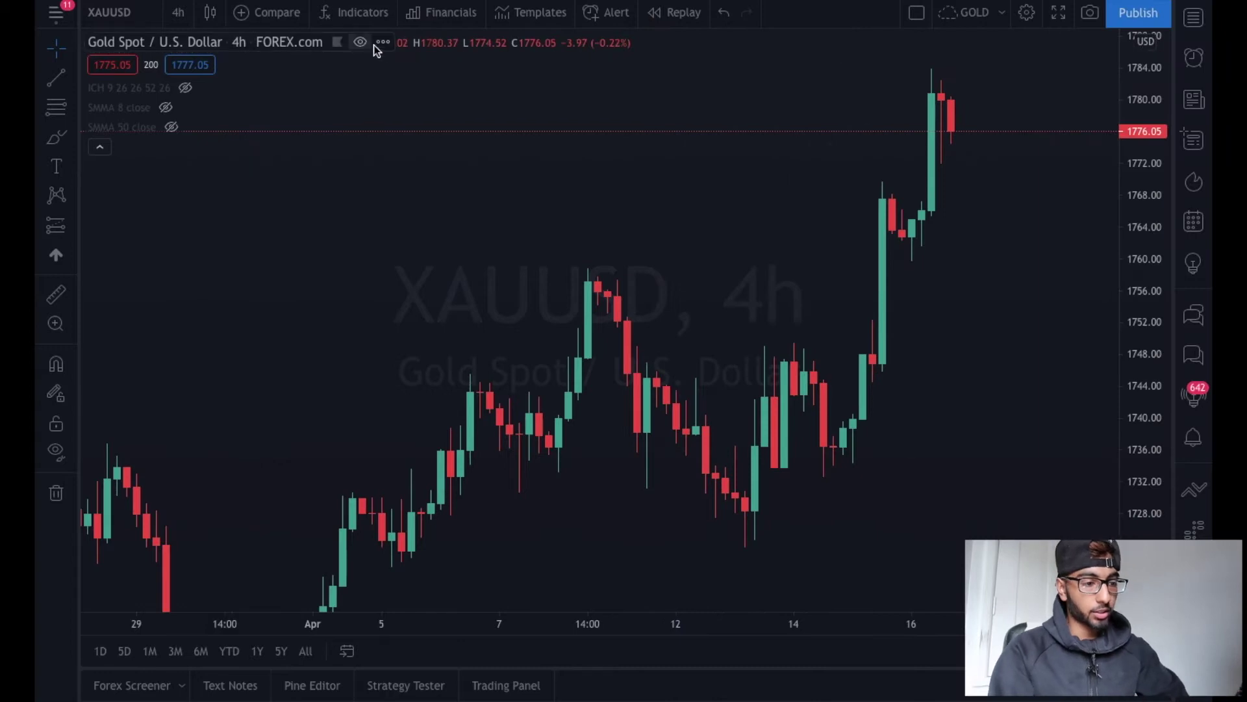
- Hide the gold price candles and keep the Trend Line tool active for drawing several lines in a row
left_click(367, 44)
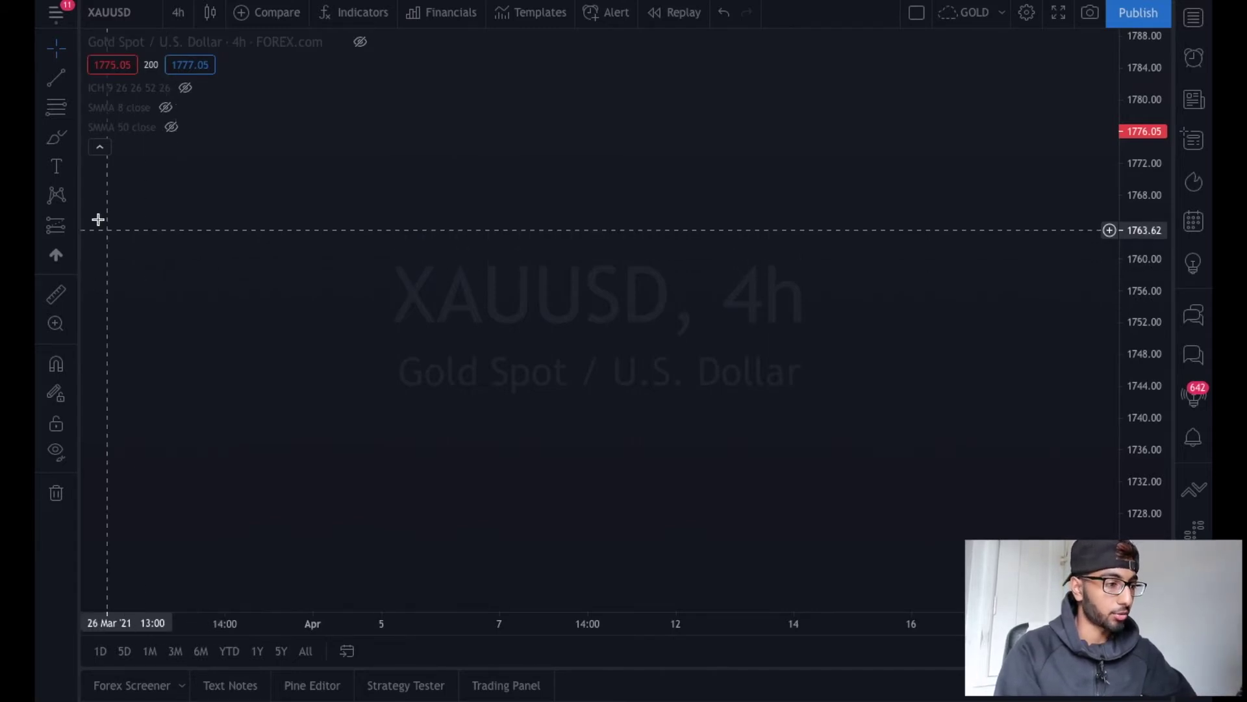
mouse_move(83, 81)
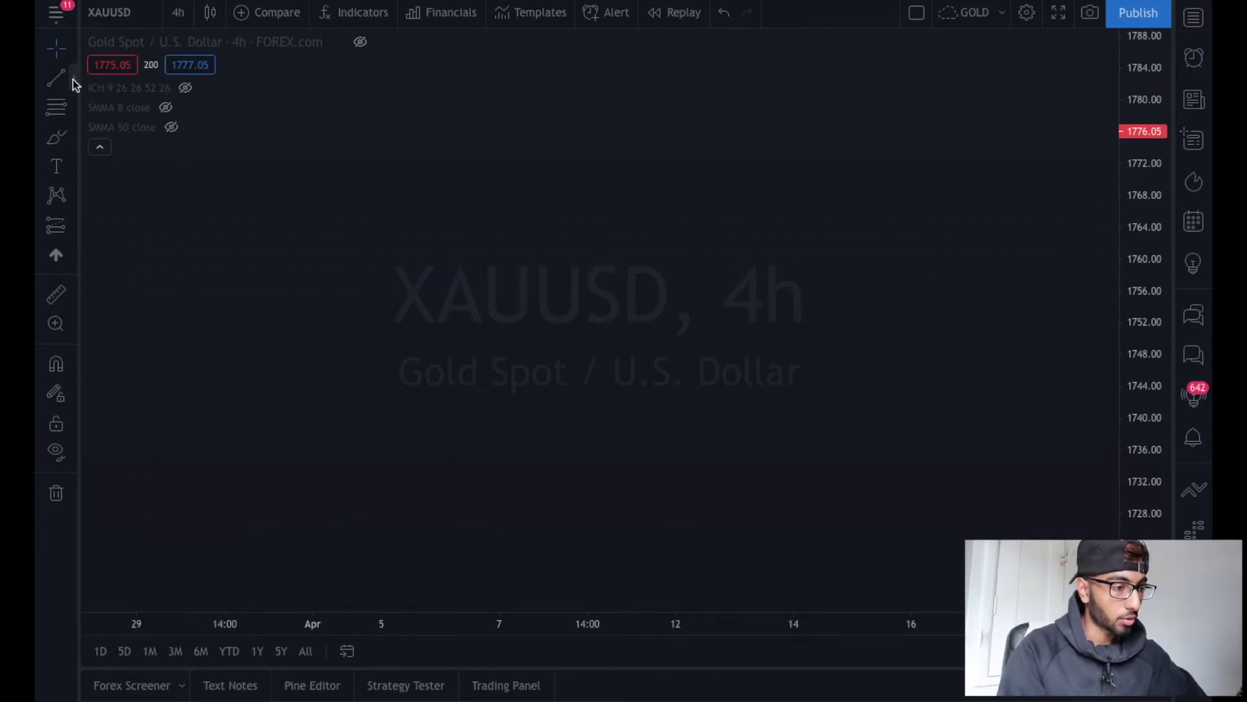
left_click(56, 365)
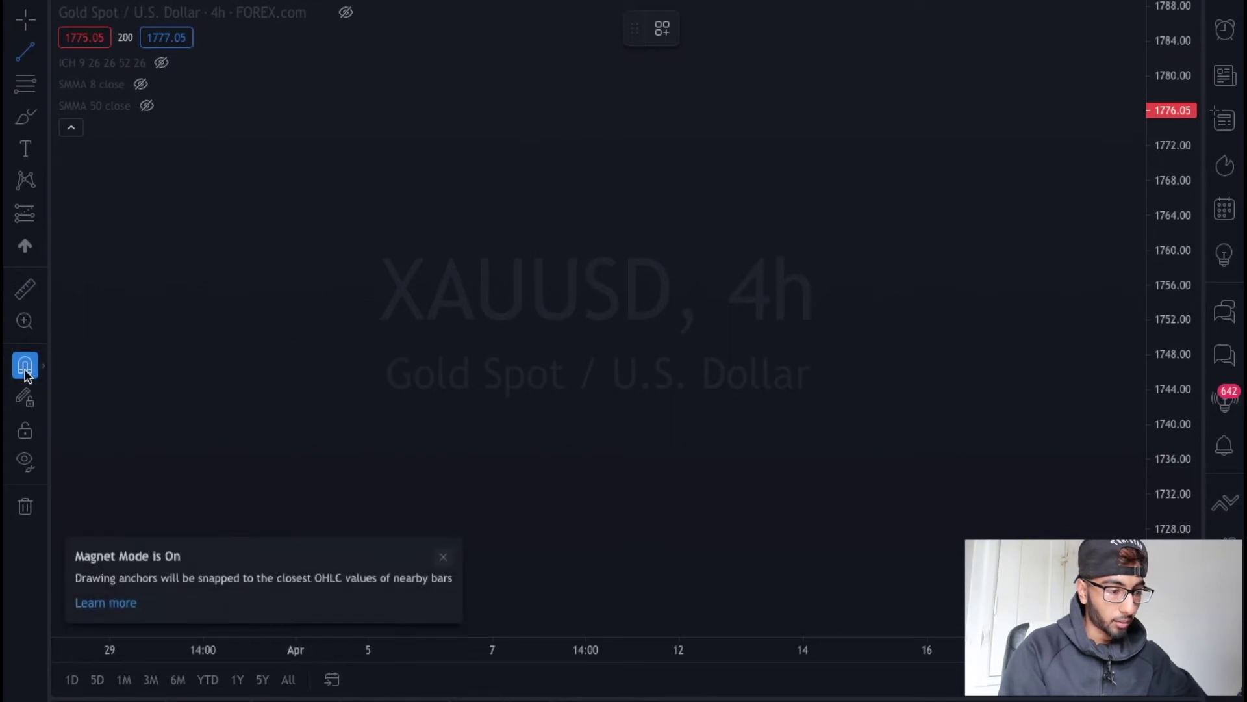
left_click(24, 398)
- Draw a ranging zigzag of four connected trend lines swinging between about 1738 and 1751
left_click(265, 437)
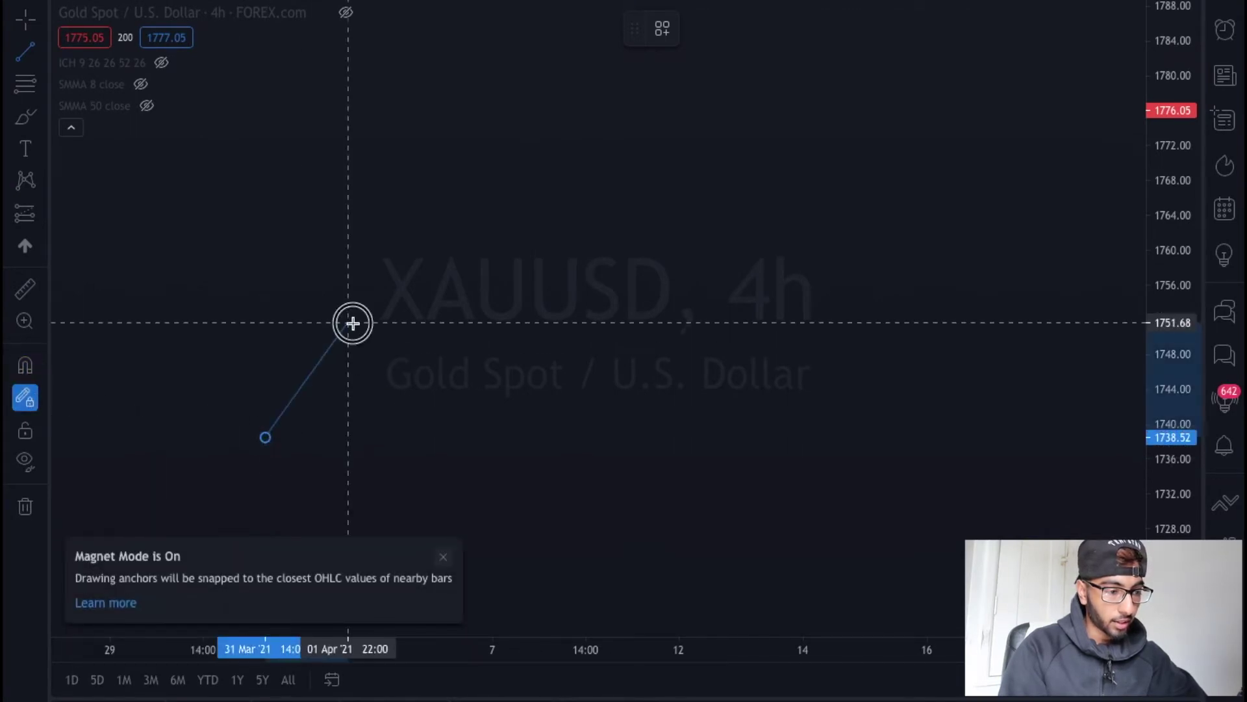
left_click(348, 323)
left_click(348, 325)
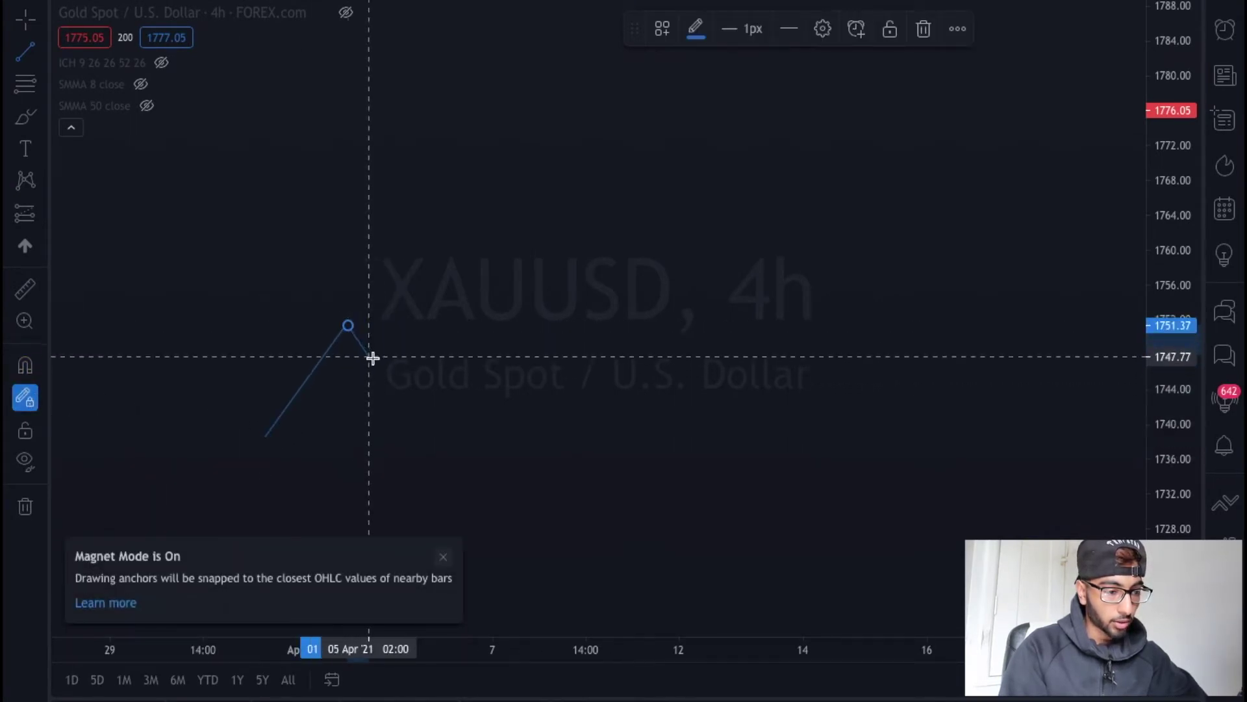
left_click(400, 437)
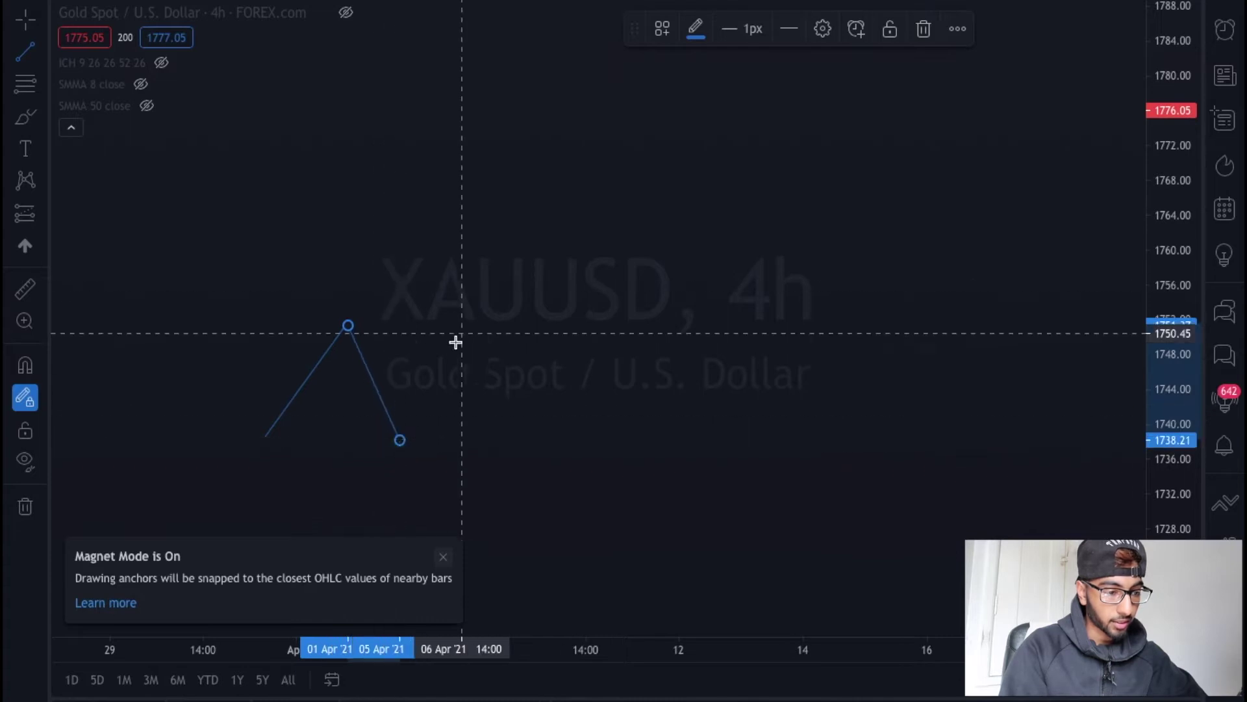
left_click(401, 436)
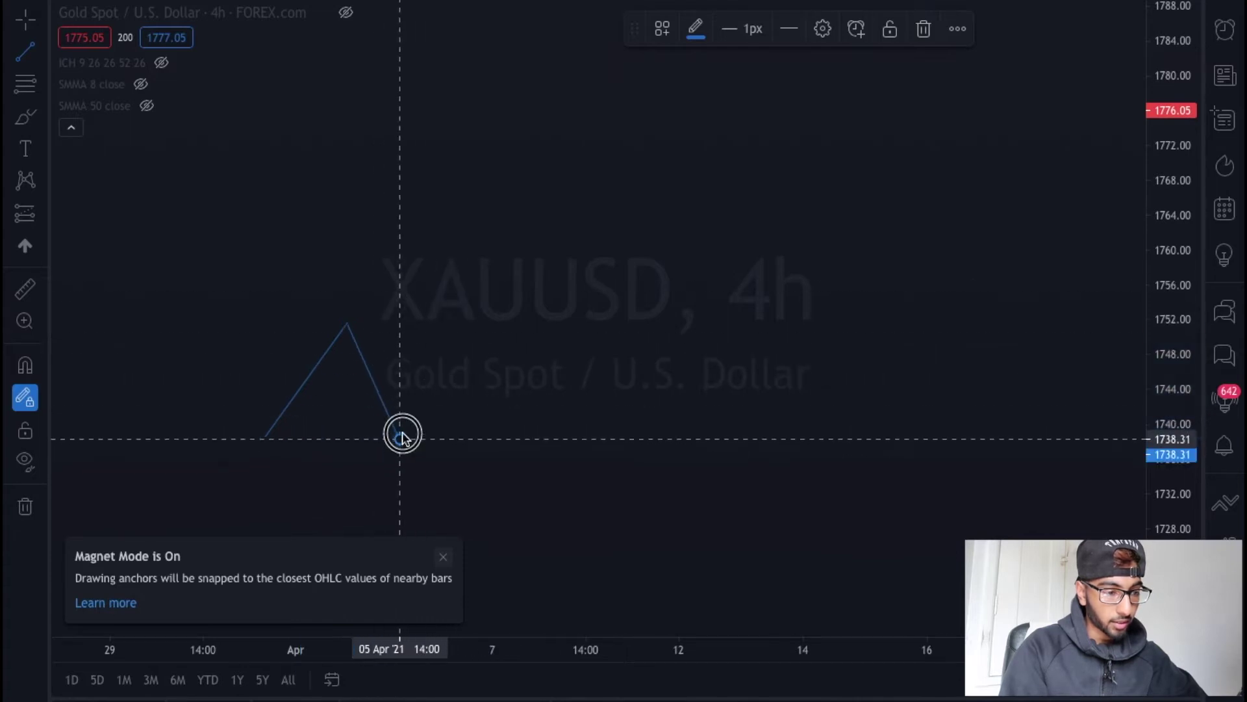
left_click(452, 331)
left_click(454, 334)
left_click(504, 432)
left_click(504, 432)
- Continue the zigzag with a steep breakout leg up to about 1773 and a short pullback to about 1765.5
left_click(589, 135)
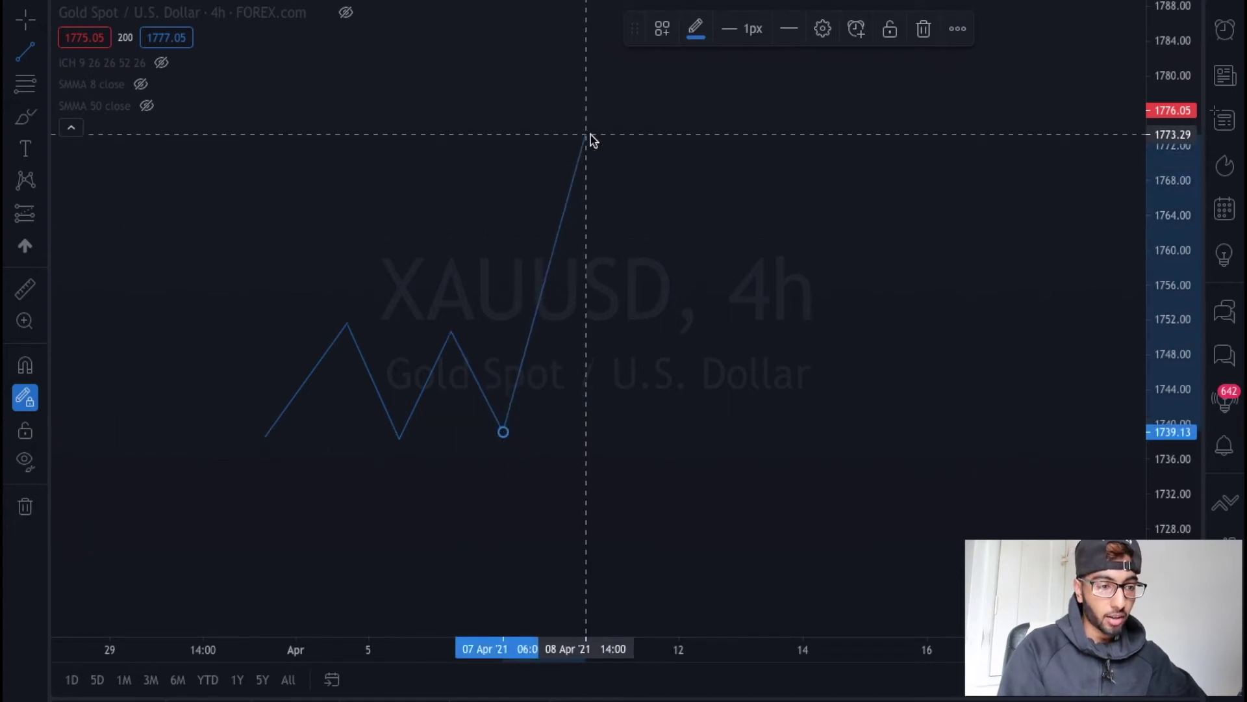
left_click(588, 137)
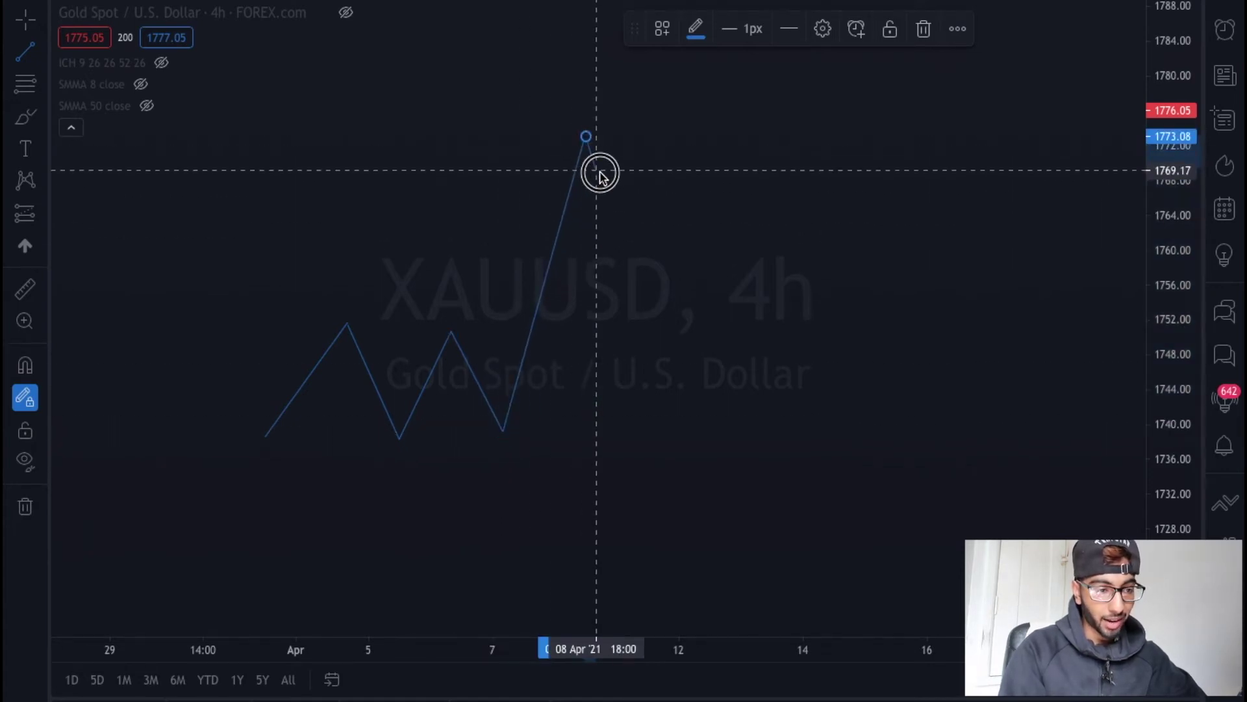
left_click(616, 203)
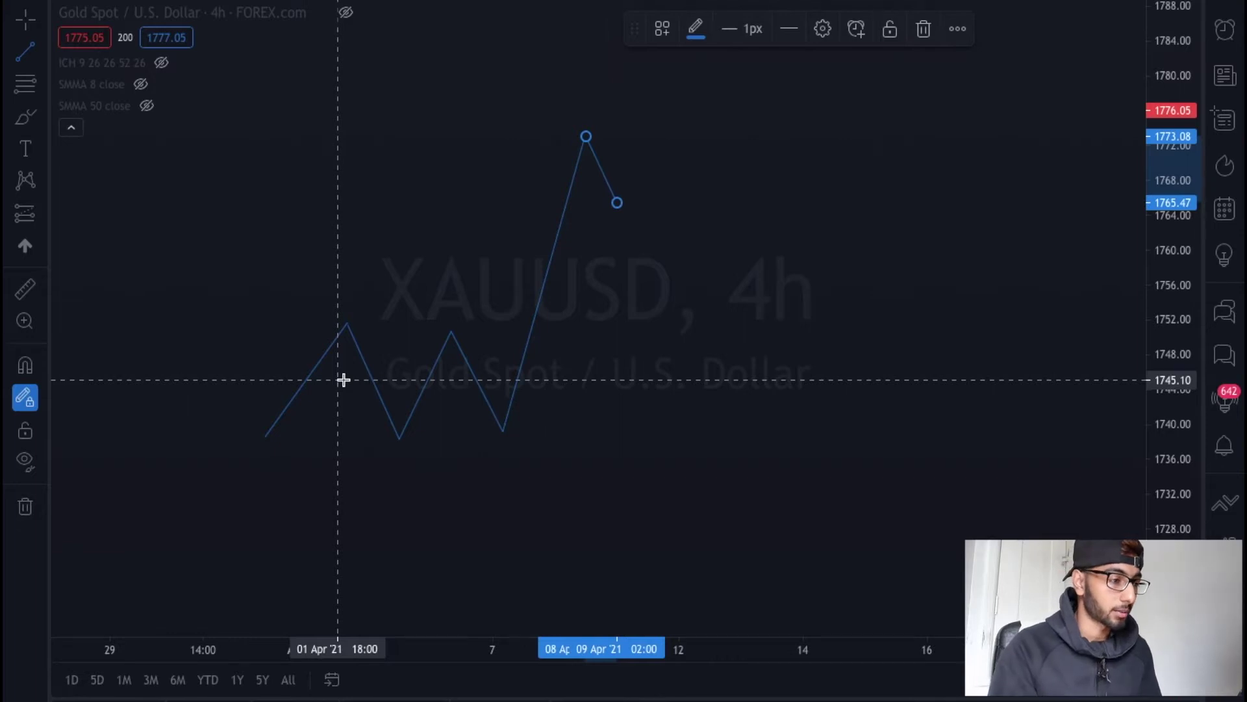
- Draw a Fib Retracement from the breakout leg's low at about 1739.13 to its high at about 1773.70
left_click(46, 83)
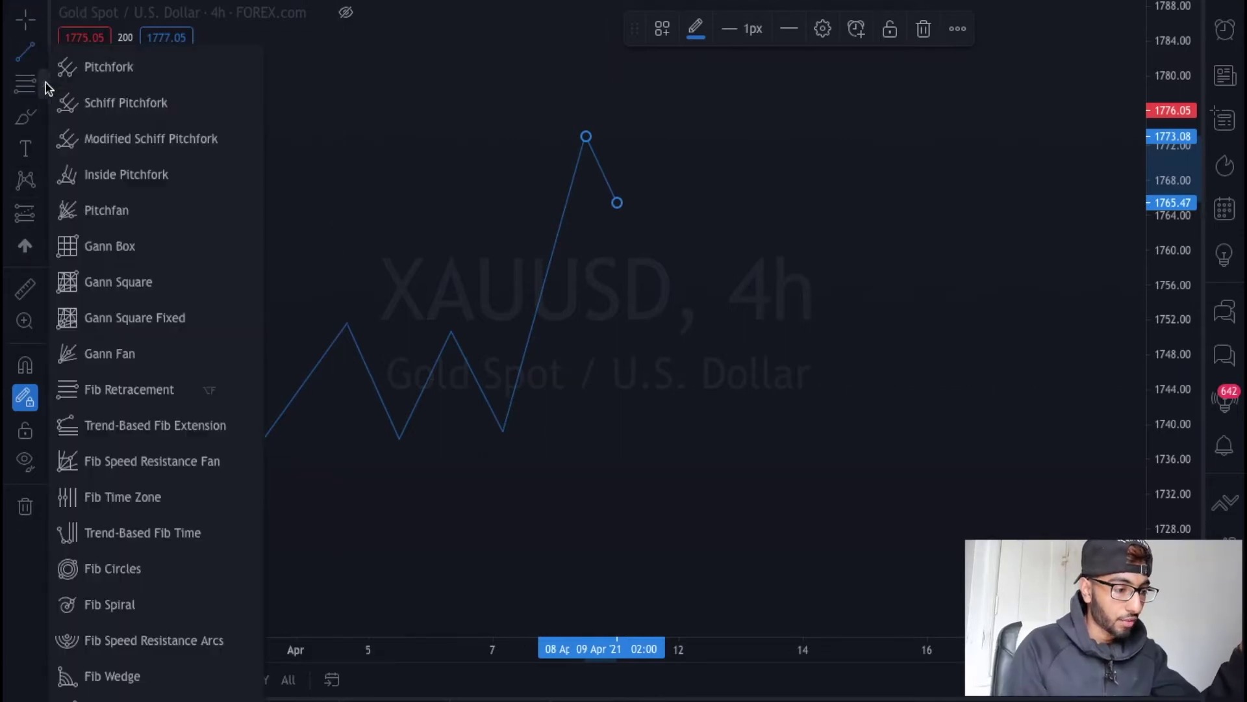
left_click(140, 403)
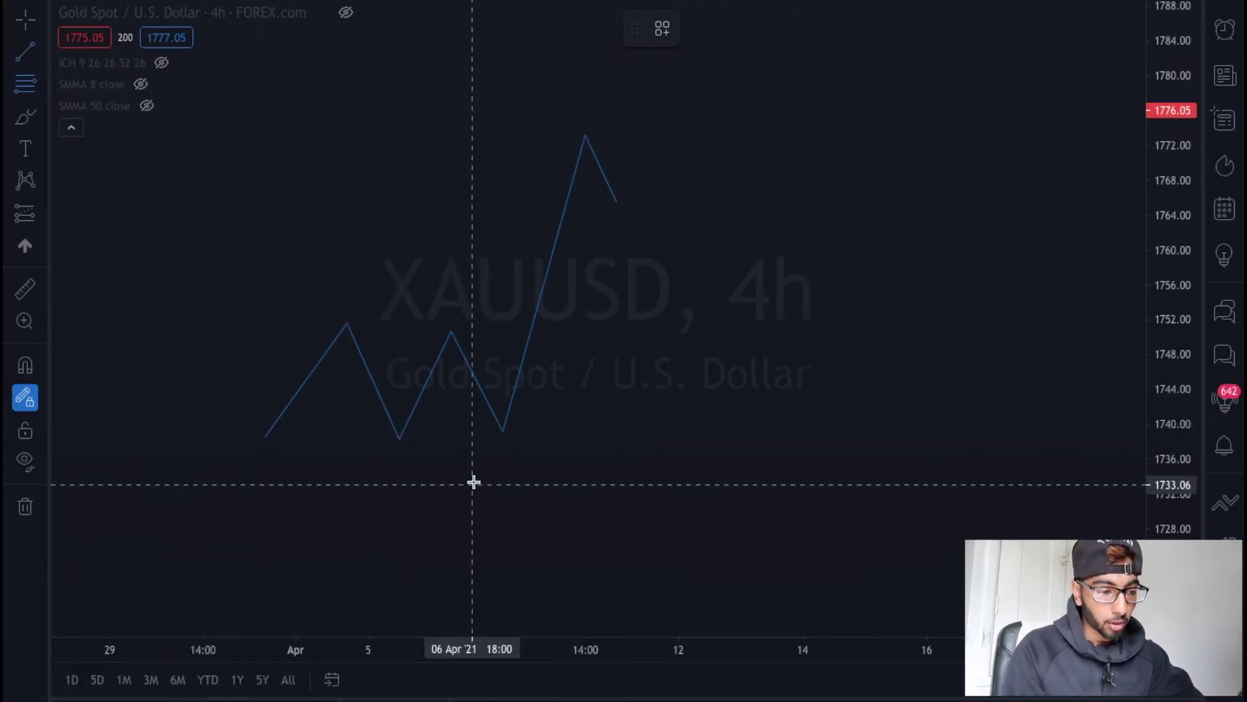
left_click(491, 432)
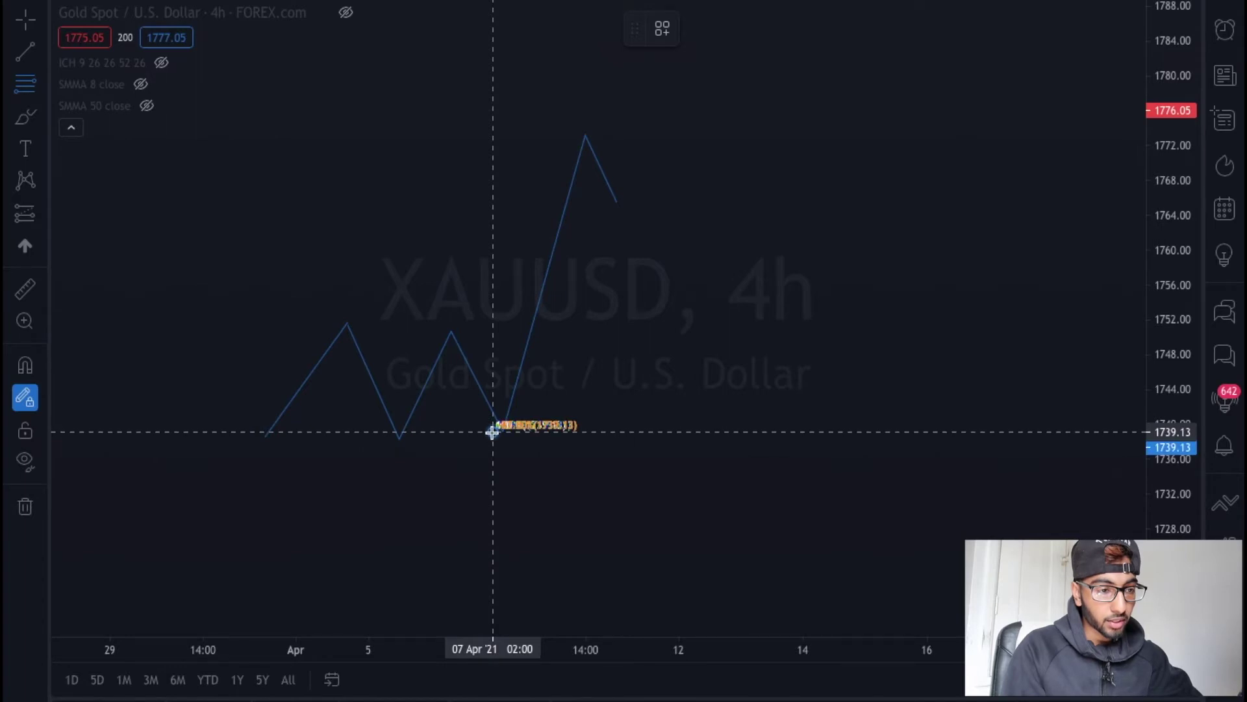
left_click(643, 129)
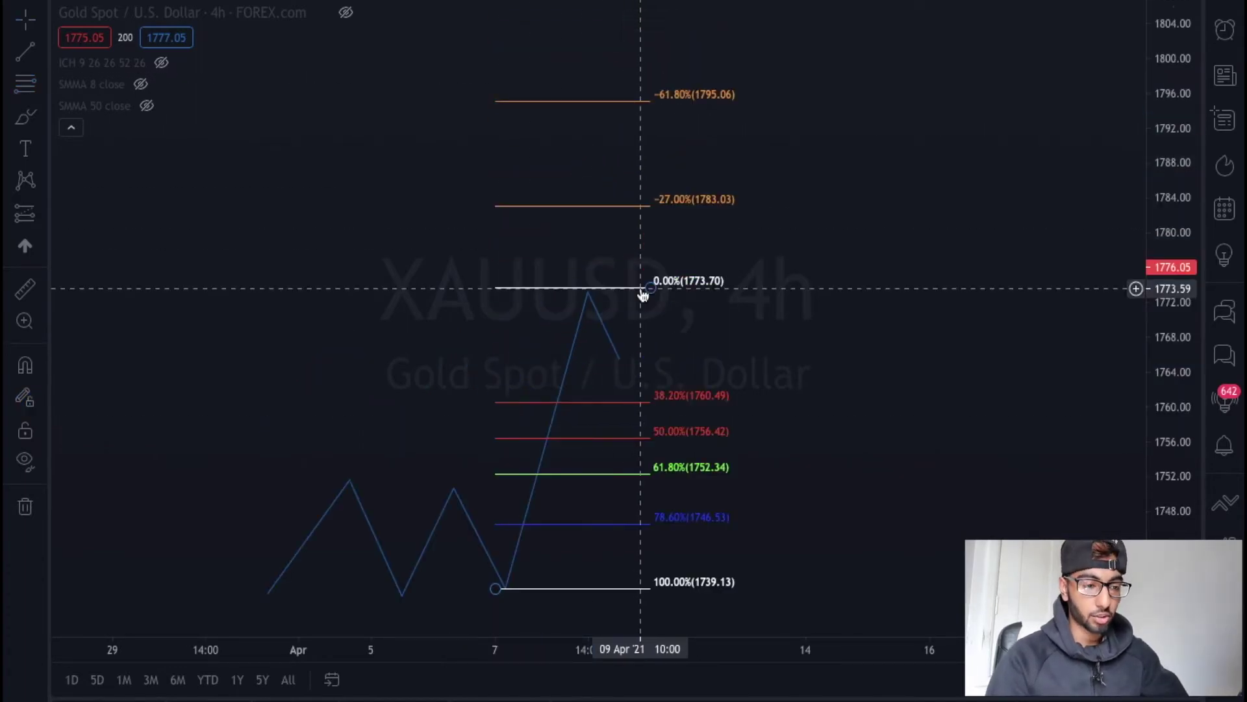
- Review the Fib Retracement's style settings, including its levels, colours and label options
right_click(642, 291)
left_click(681, 569)
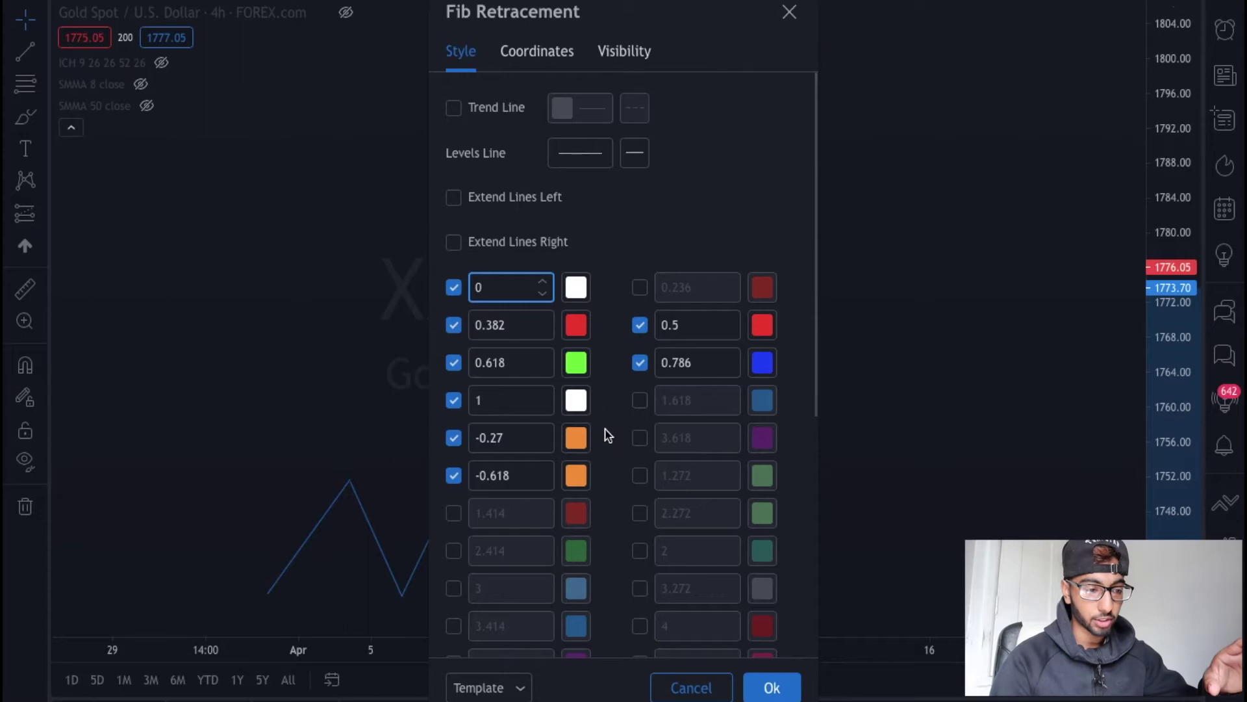
scroll(608, 434, "down", 6)
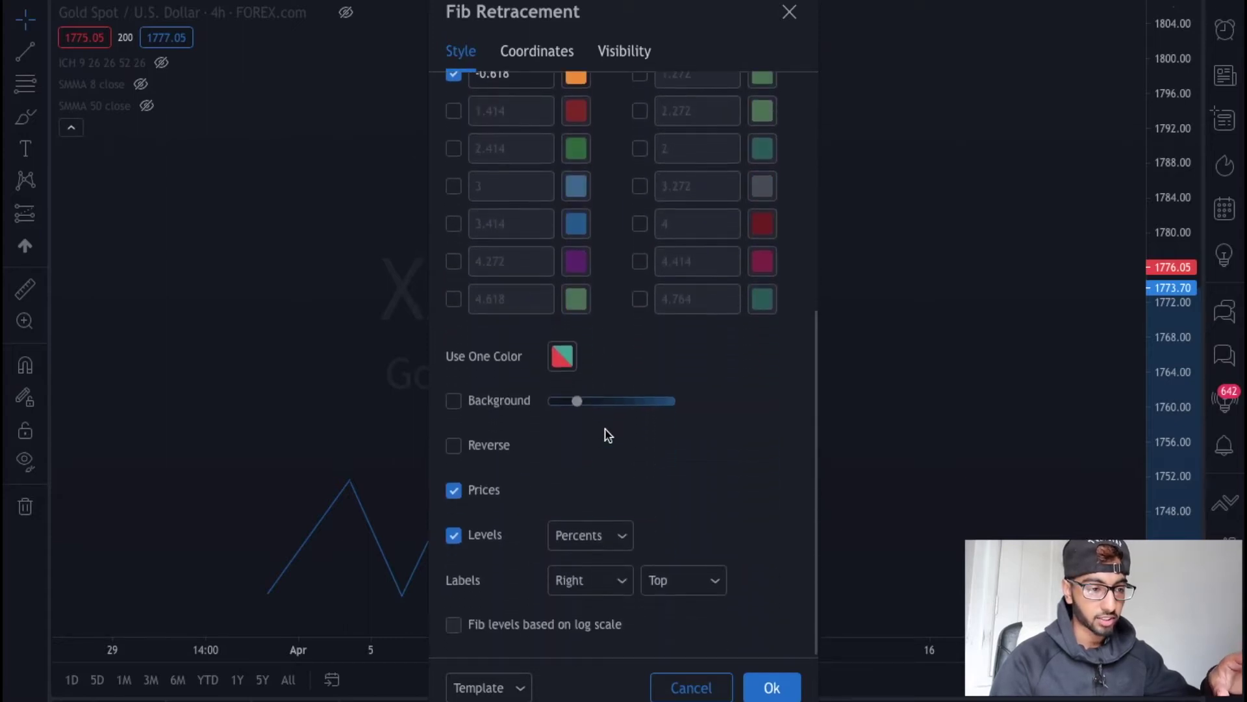
left_click(795, 686)
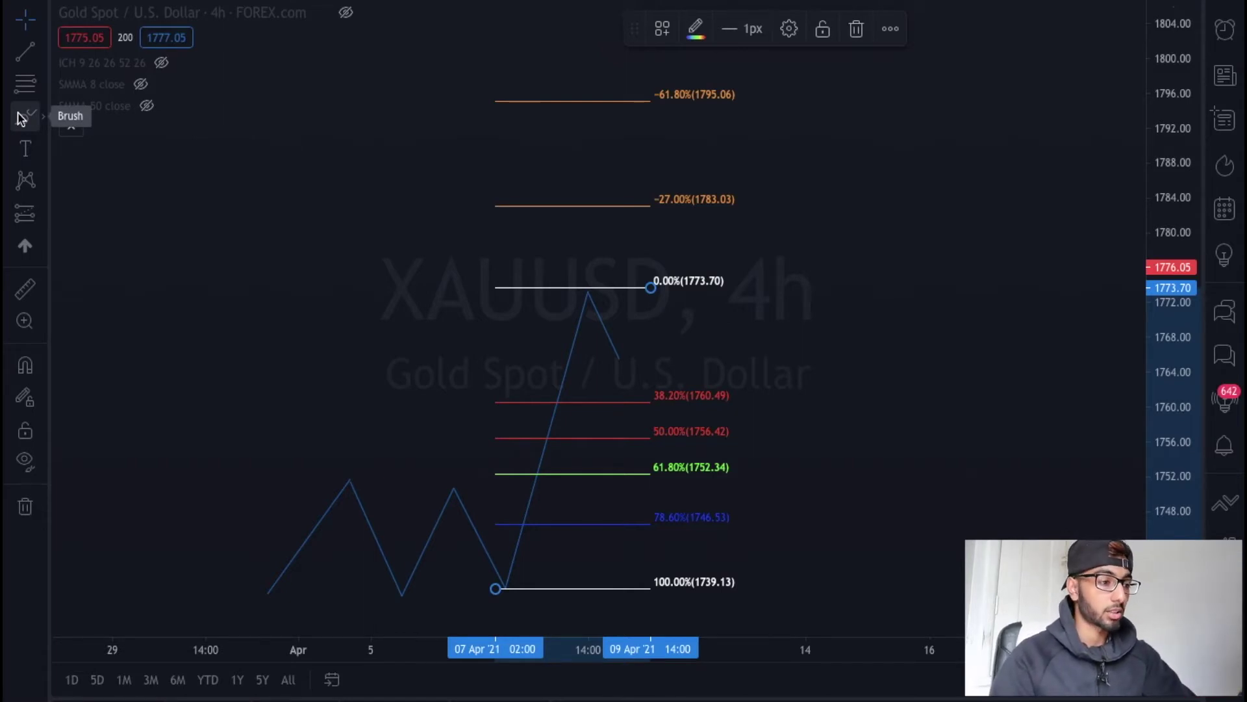
- Draw a thin rectangle zone along the zigzag's upper swings at the 61.8% level, from 1 Apr to 12 Apr
left_click(44, 85)
left_click(44, 52)
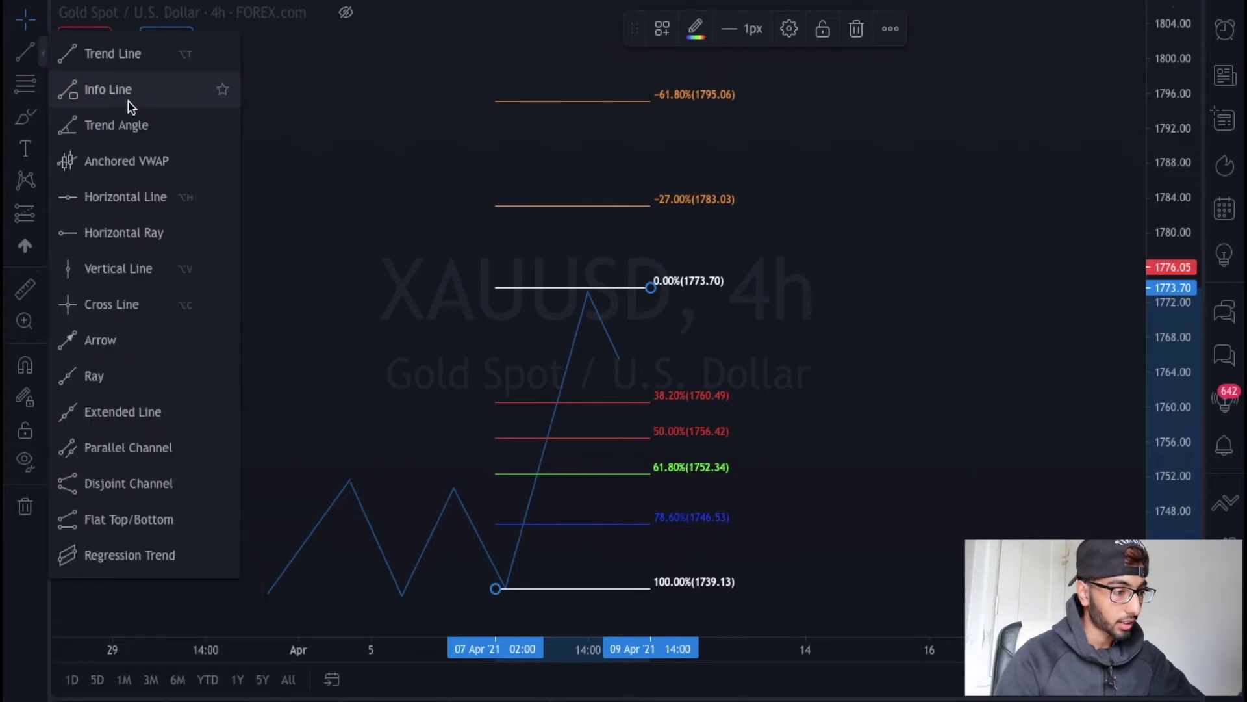
left_click(44, 117)
left_click(99, 224)
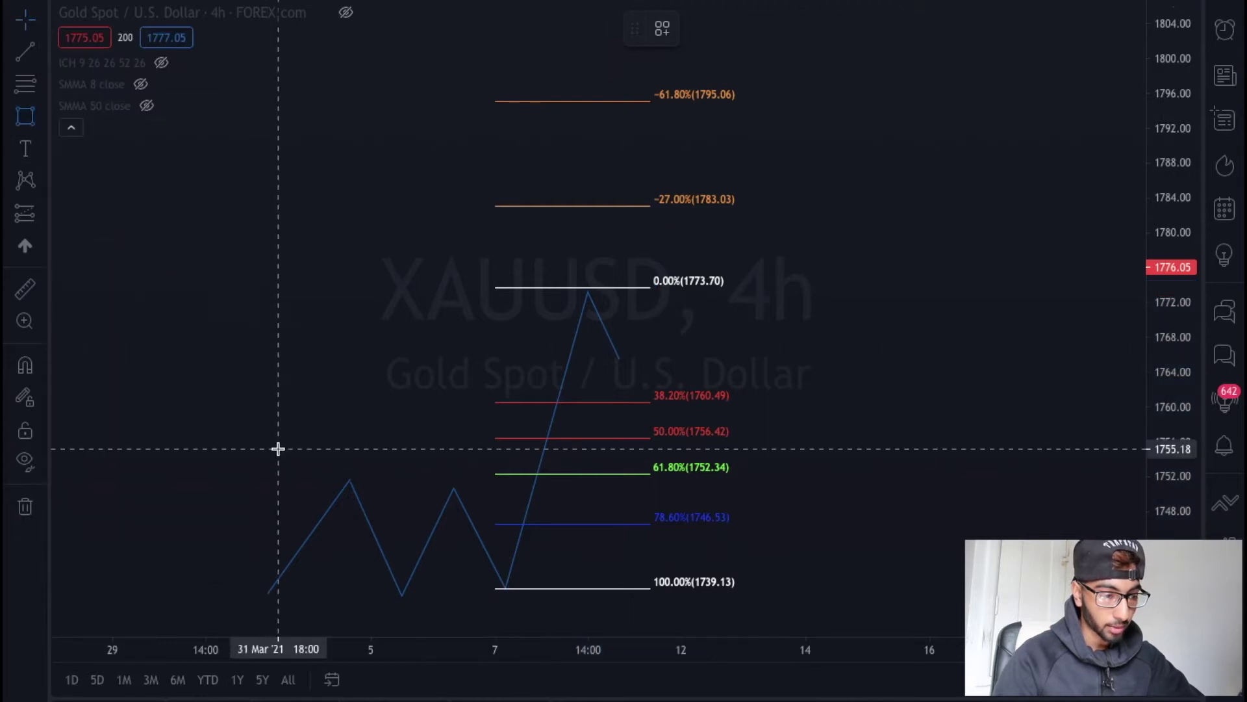
left_click(298, 478)
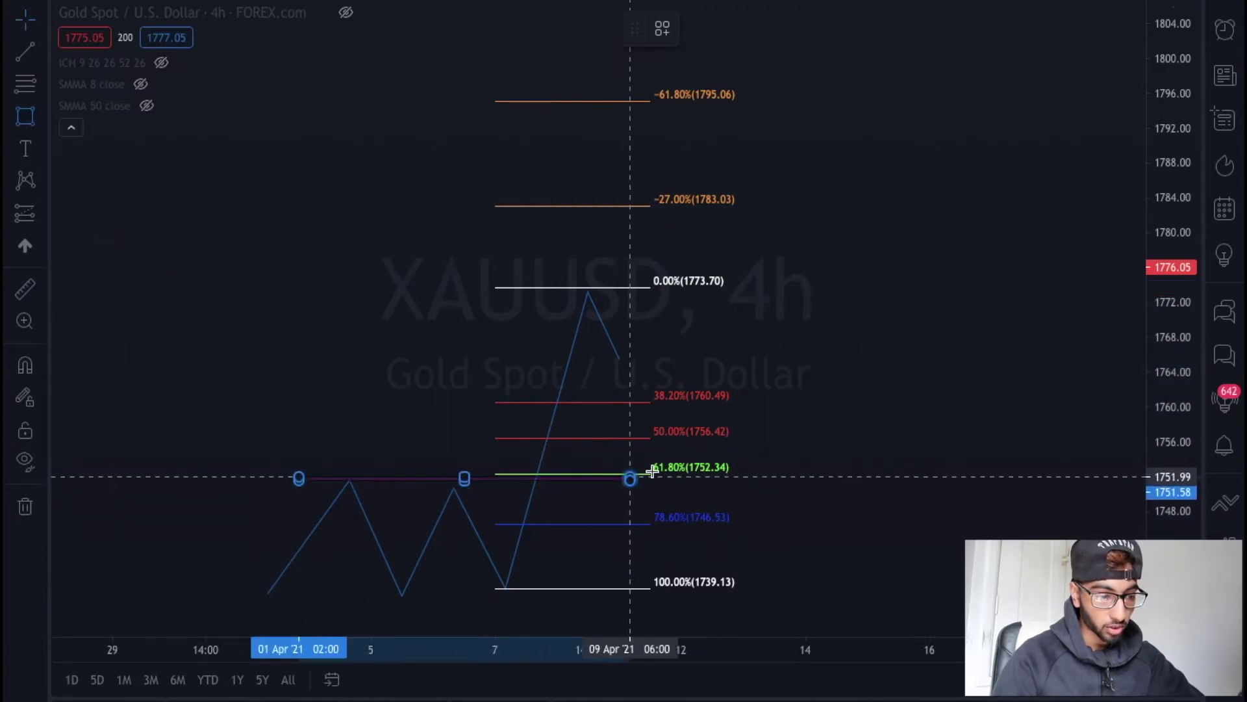
left_click(733, 467)
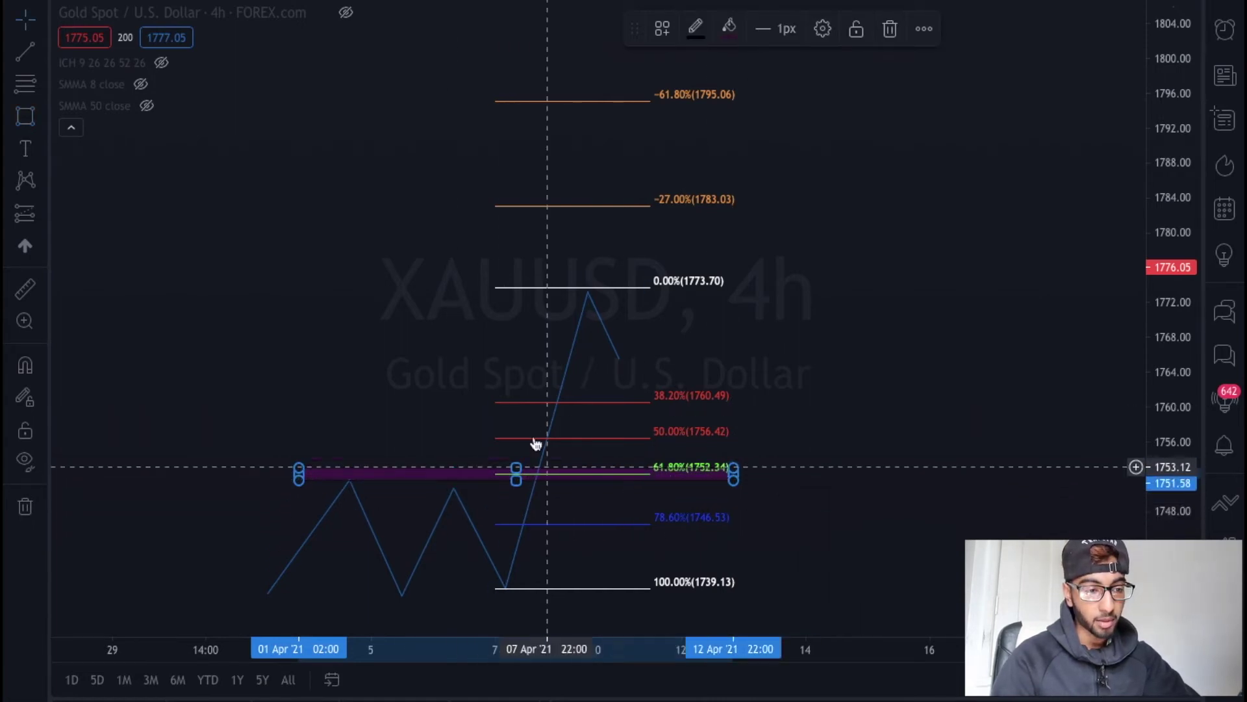
- Draw a path arrow from the pullback's end down to the 61.8% zone and up to the −27% level
left_click(40, 117)
left_click(114, 188)
left_click(620, 361)
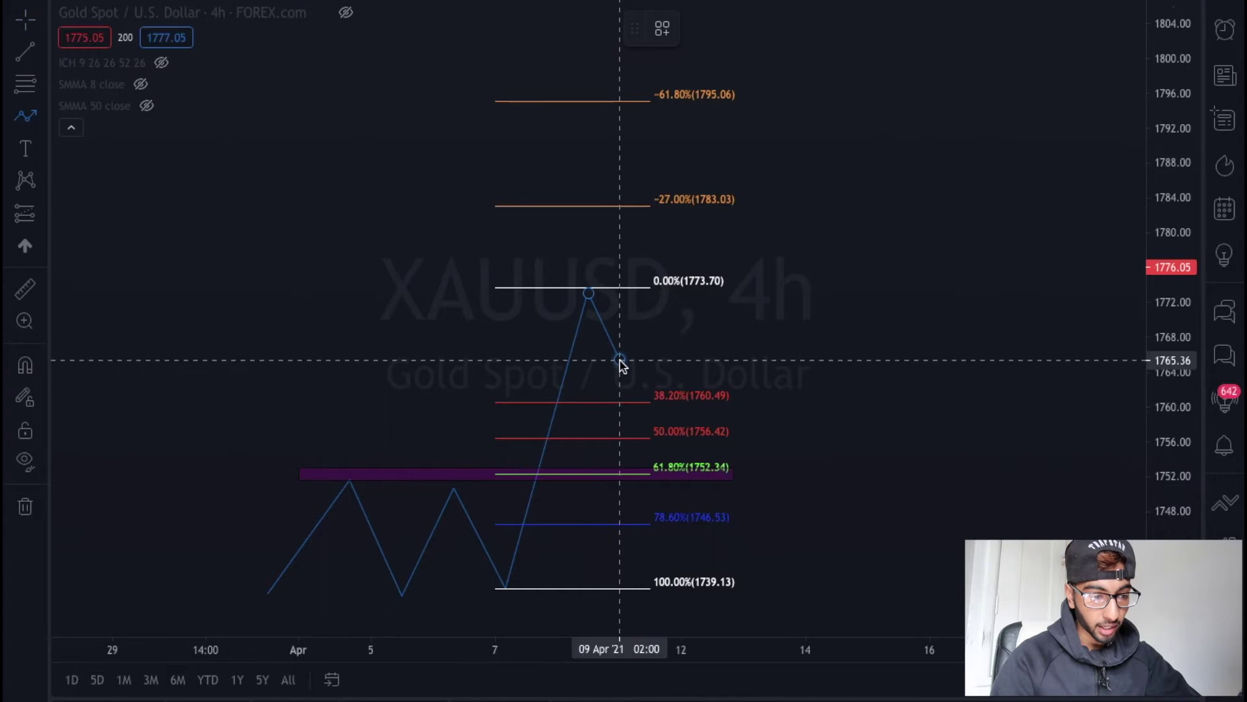
left_click(641, 469)
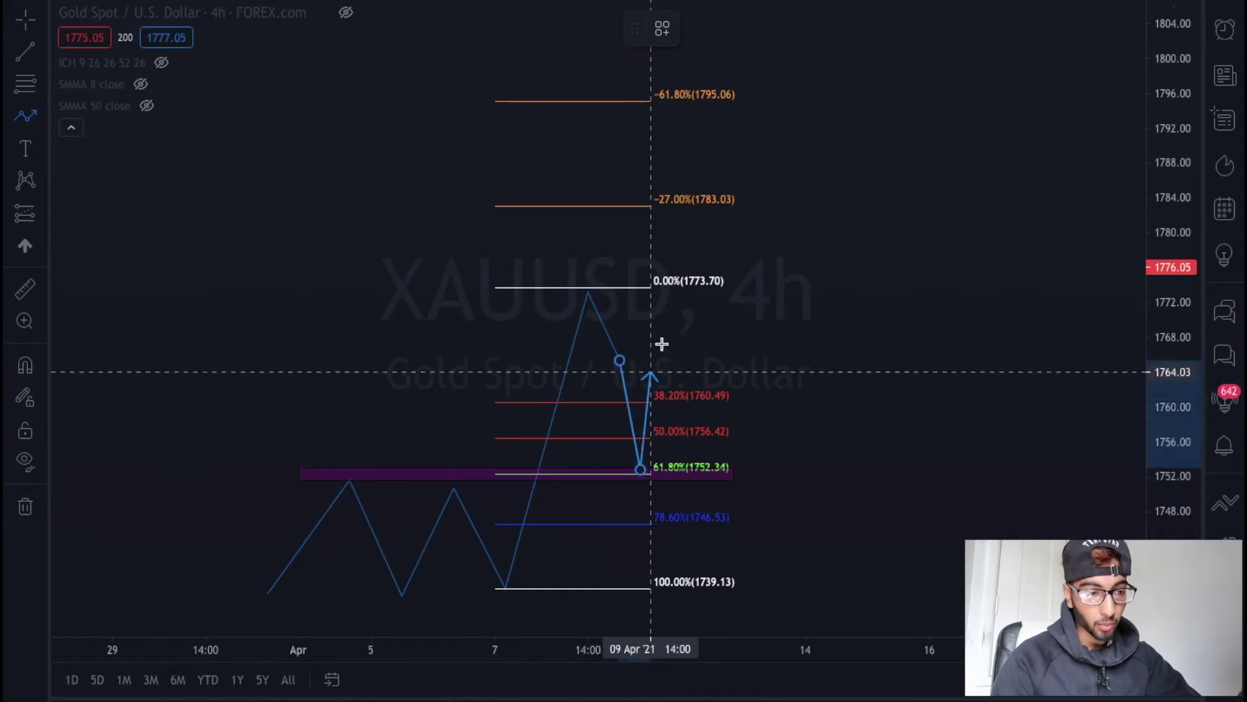
double_click(683, 207)
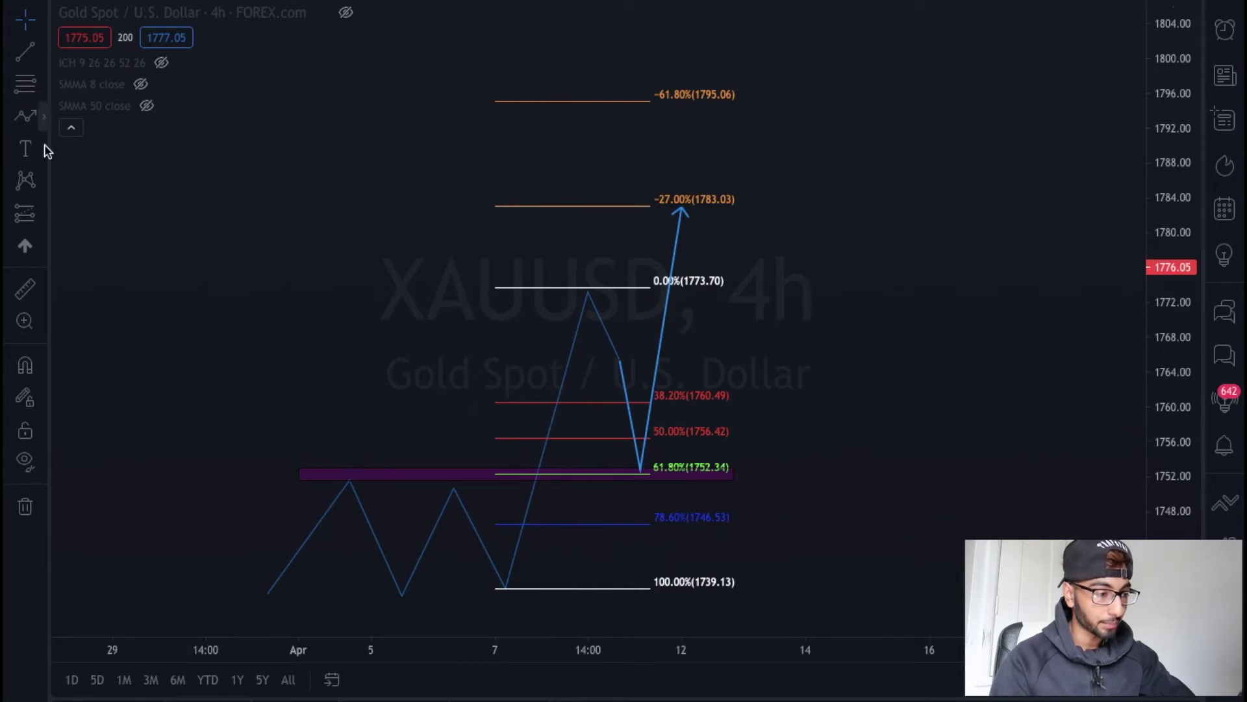
- Place a Long Position with entry at about 1752.51, stop about 3.13 below, and target at the −27% level, about 1783
left_click(43, 209)
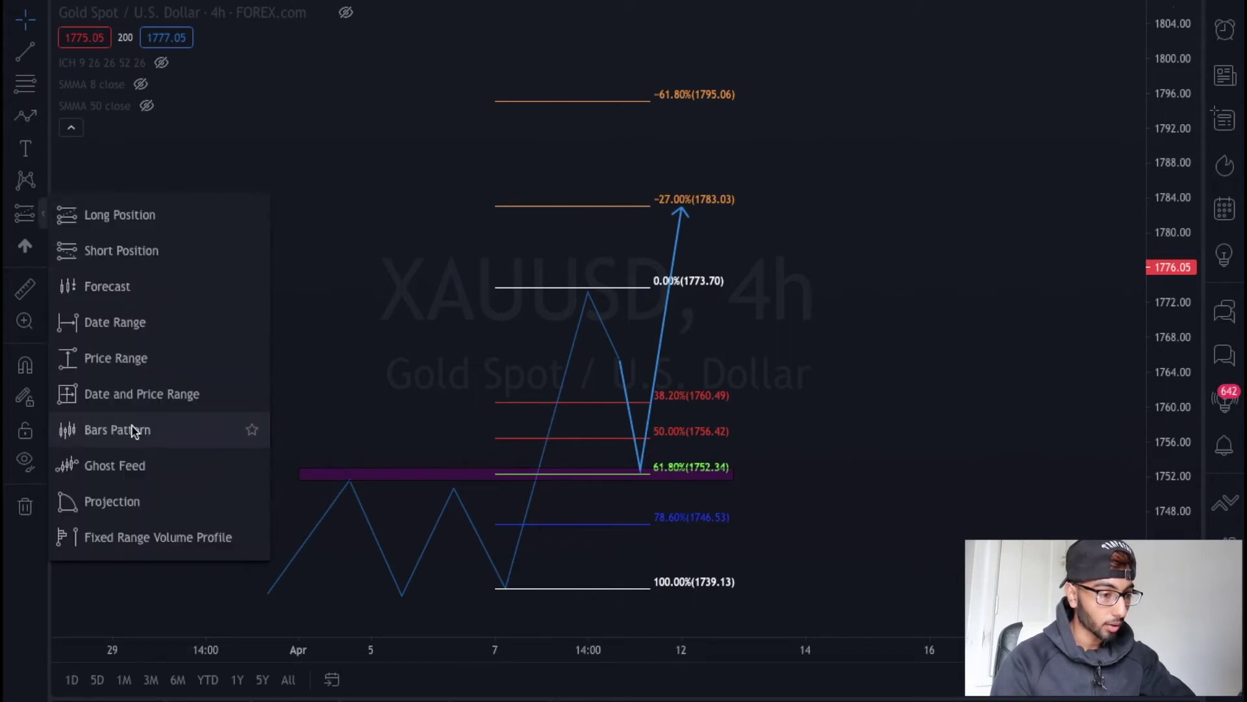
left_click(91, 218)
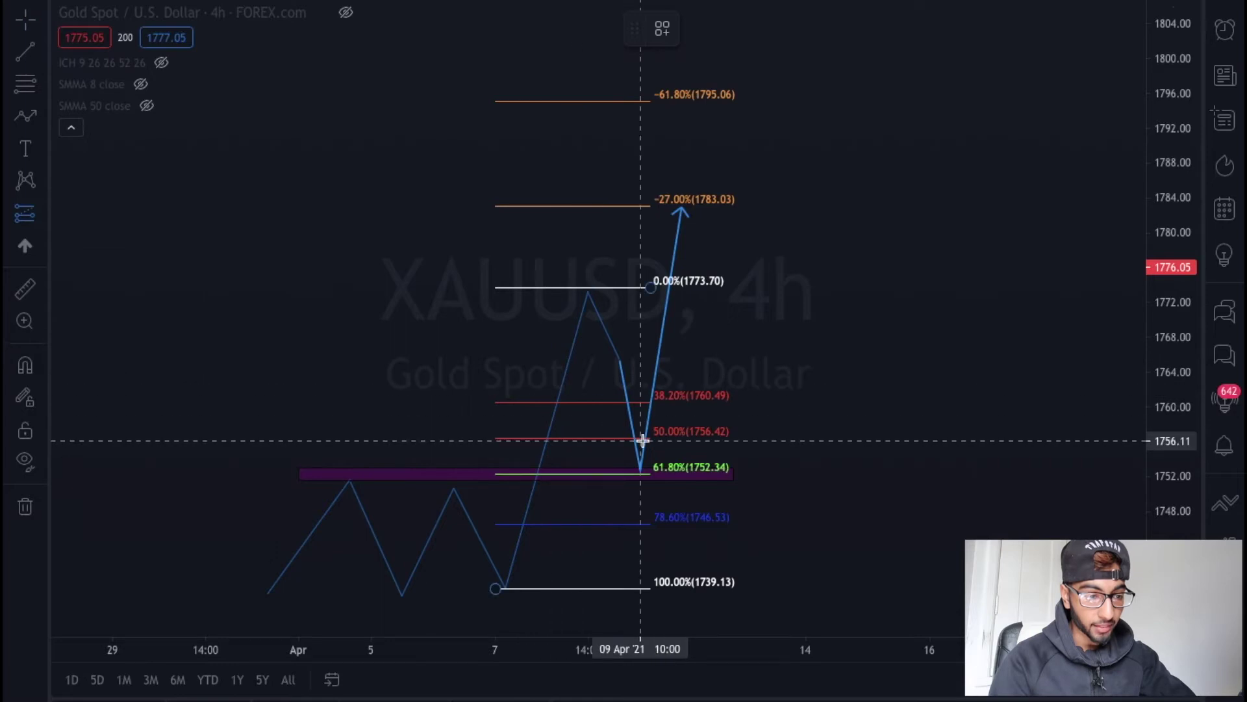
left_click(642, 472)
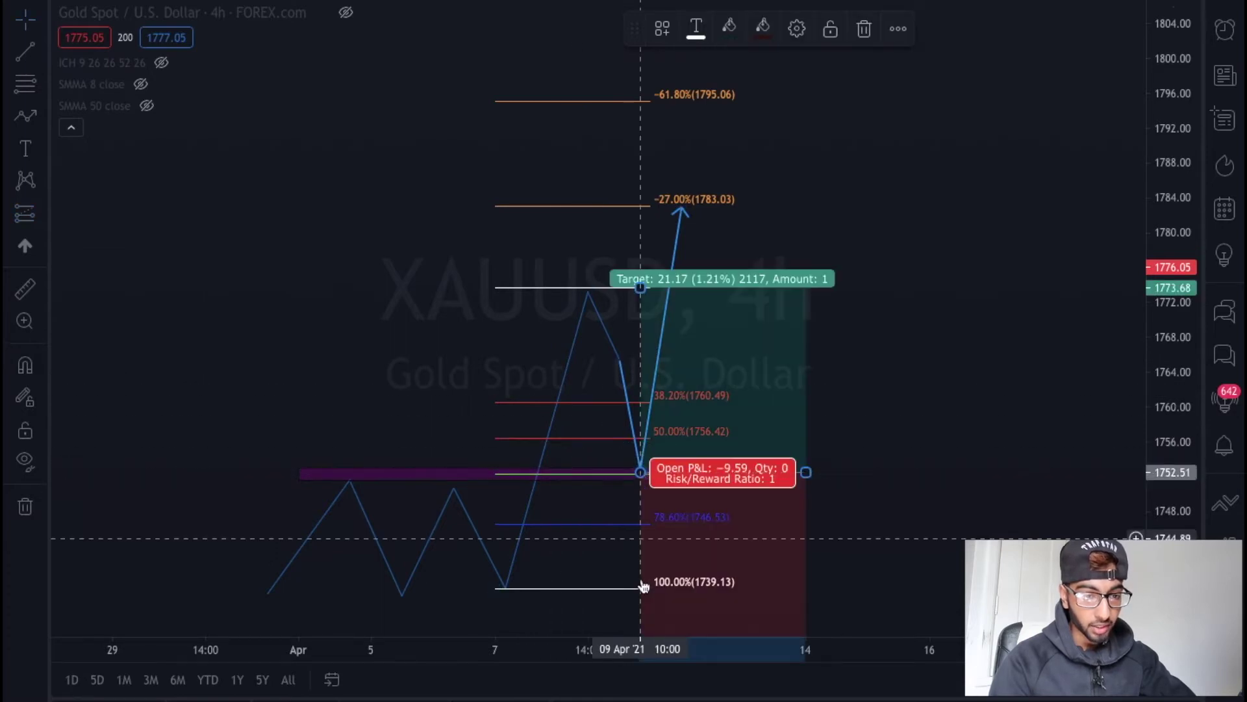
left_click_drag(1165, 358, 1165, 444)
left_click_drag(641, 582, 653, 459)
left_click_drag(1181, 382, 1128, 137)
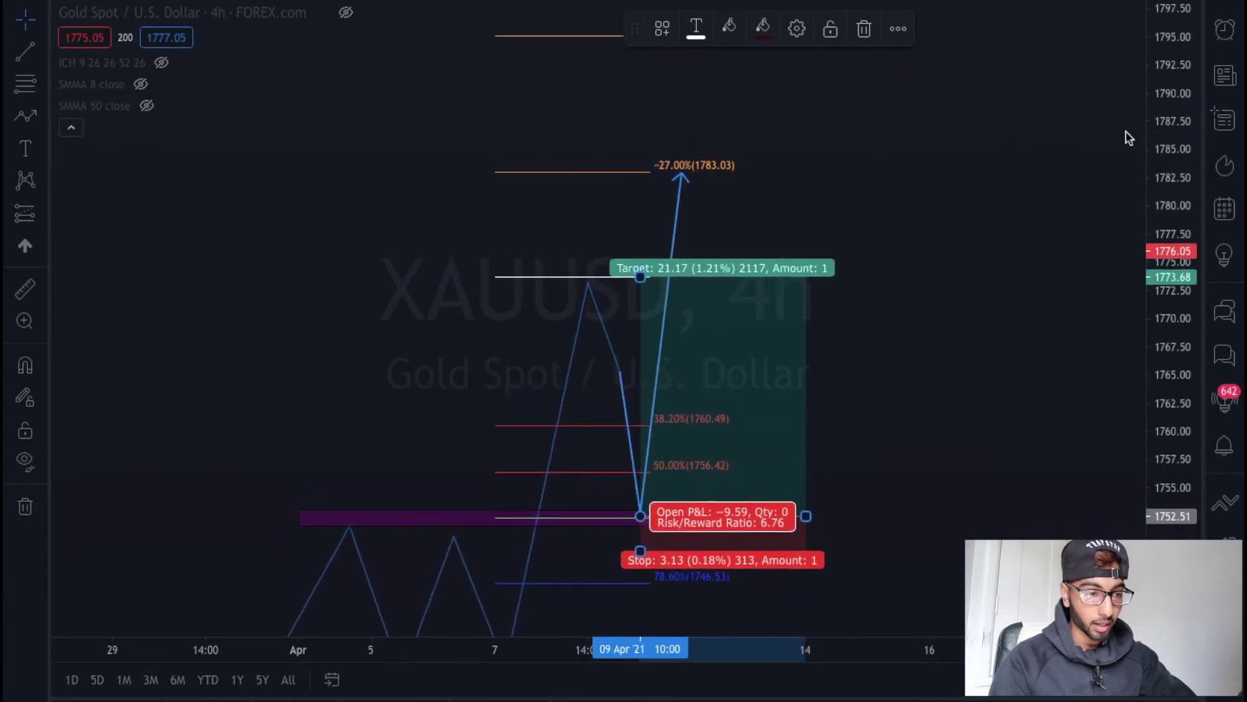
left_click_drag(641, 278, 648, 172)
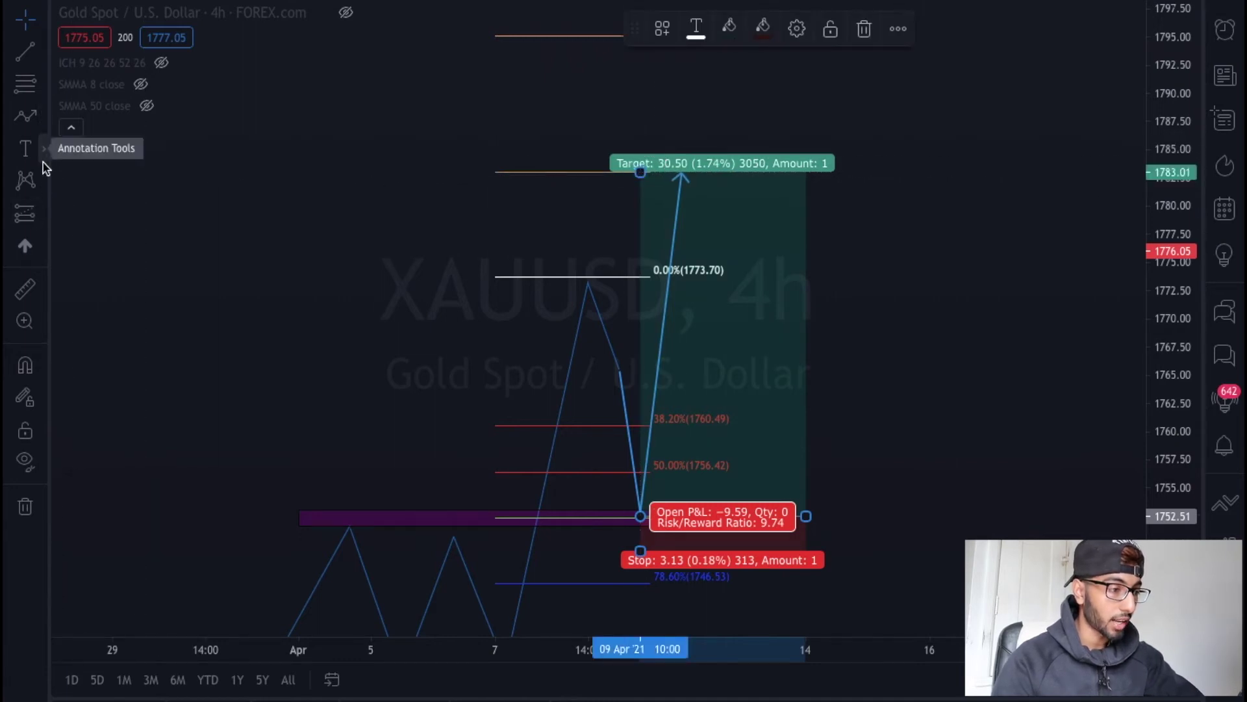
- Draw a wide rectangle zone above the target, from about 1787.9 to 1790.5, between 31 Mar and 14 Apr
left_click(45, 121)
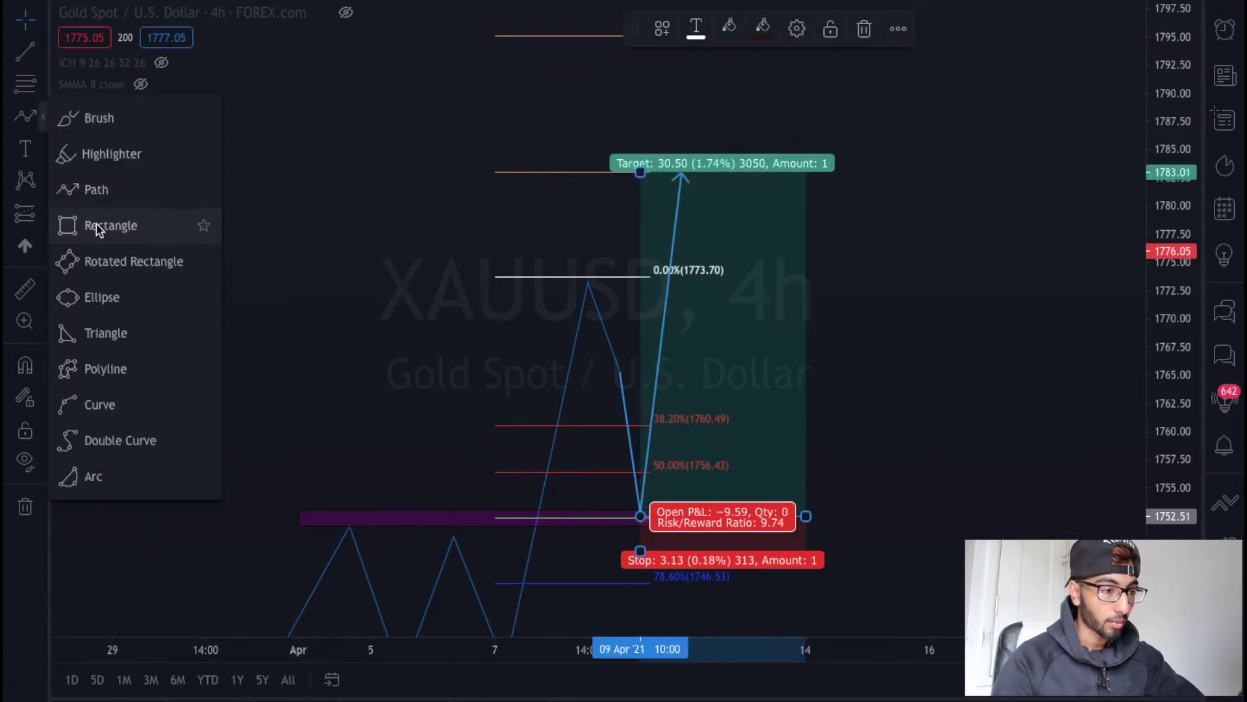
left_click(72, 225)
left_click(237, 87)
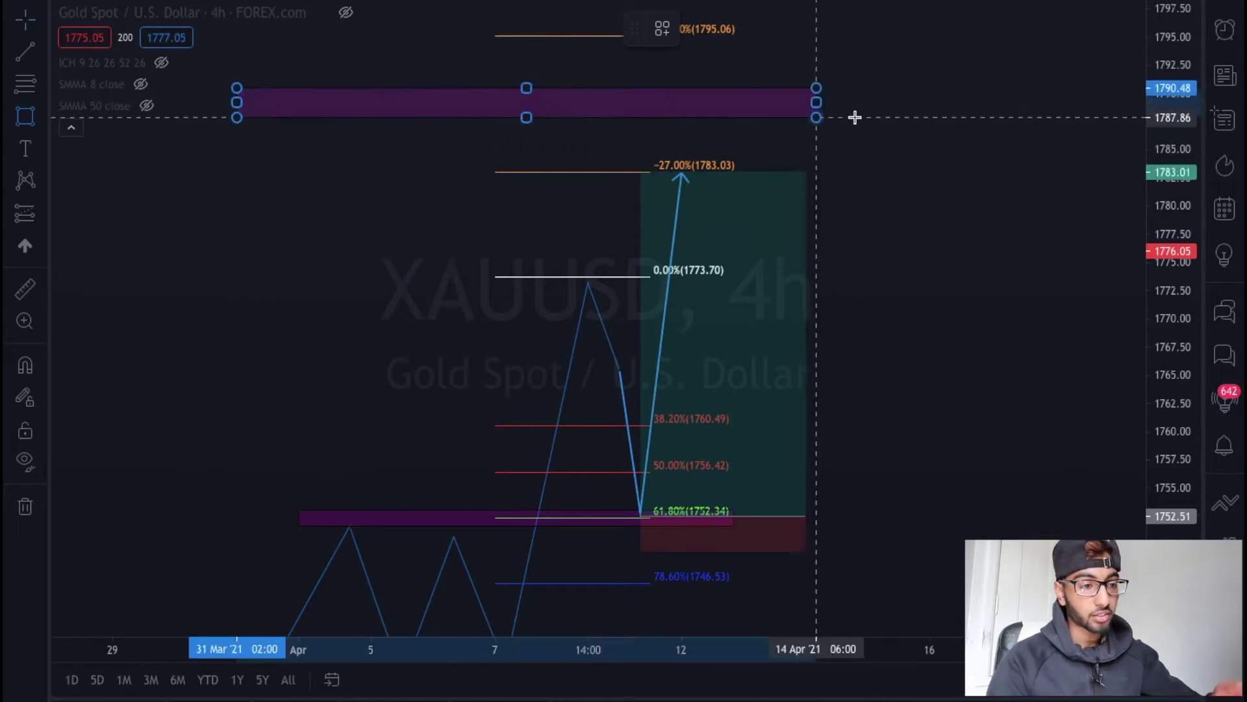
left_click(857, 116)
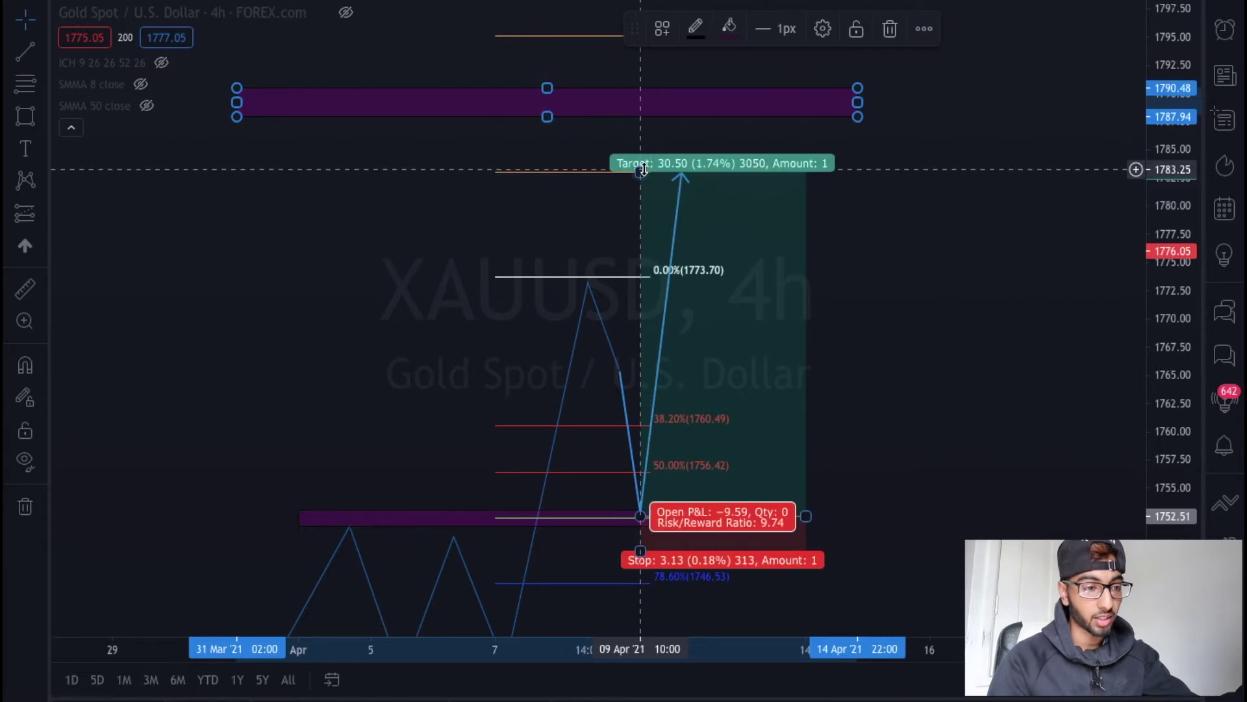
- Try the long position's target at the upper zone, about 1788.17, and return it to the −27% level
left_click_drag(639, 172, 643, 114)
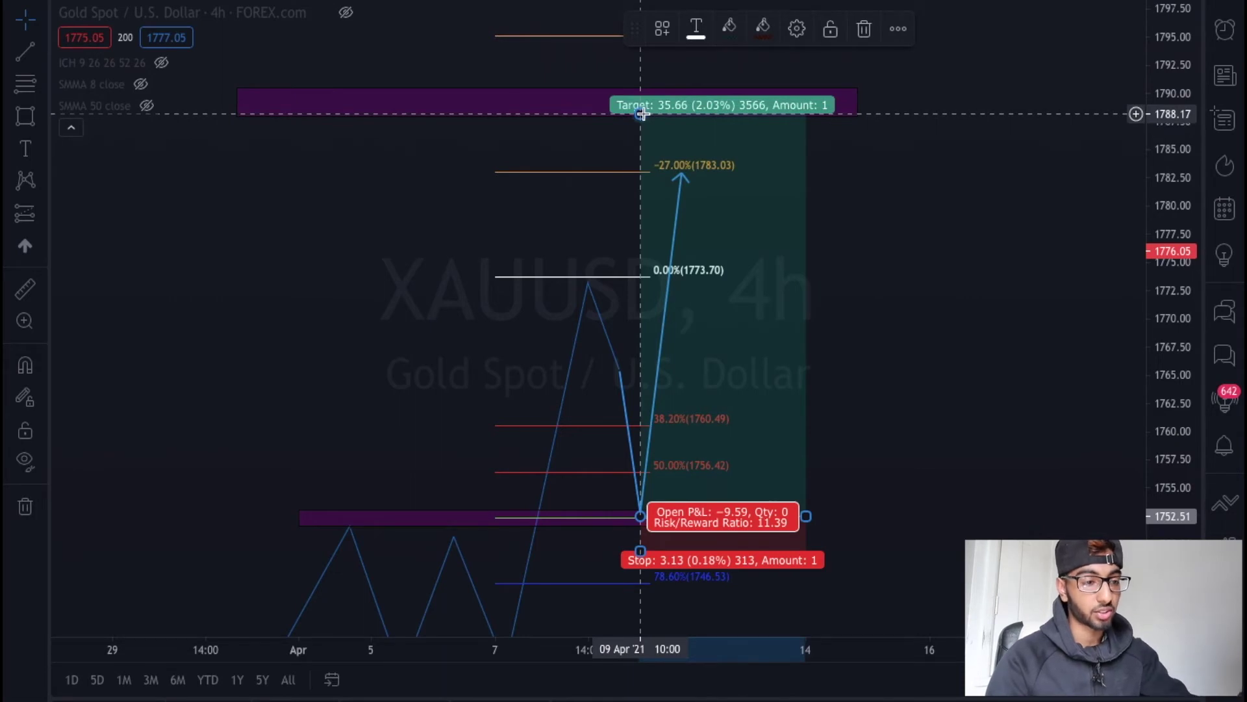
left_click_drag(643, 114, 643, 170)
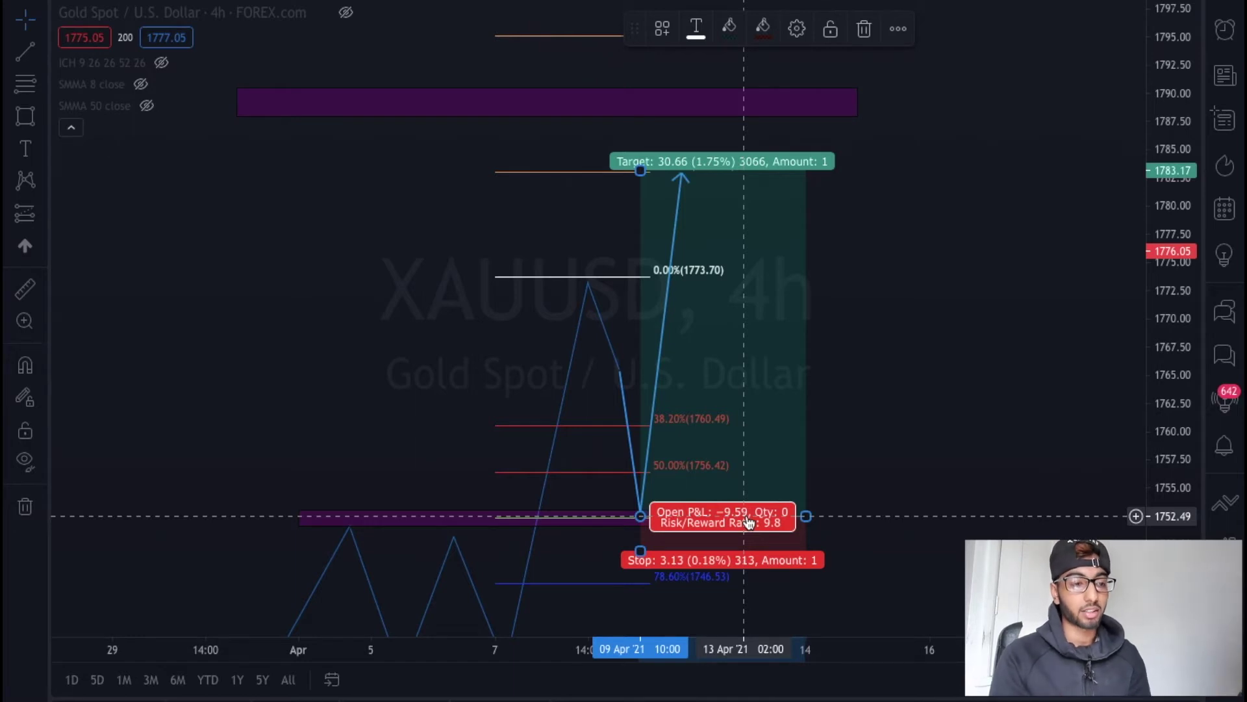
- Remove all the drawings from the chart
left_click(25, 506)
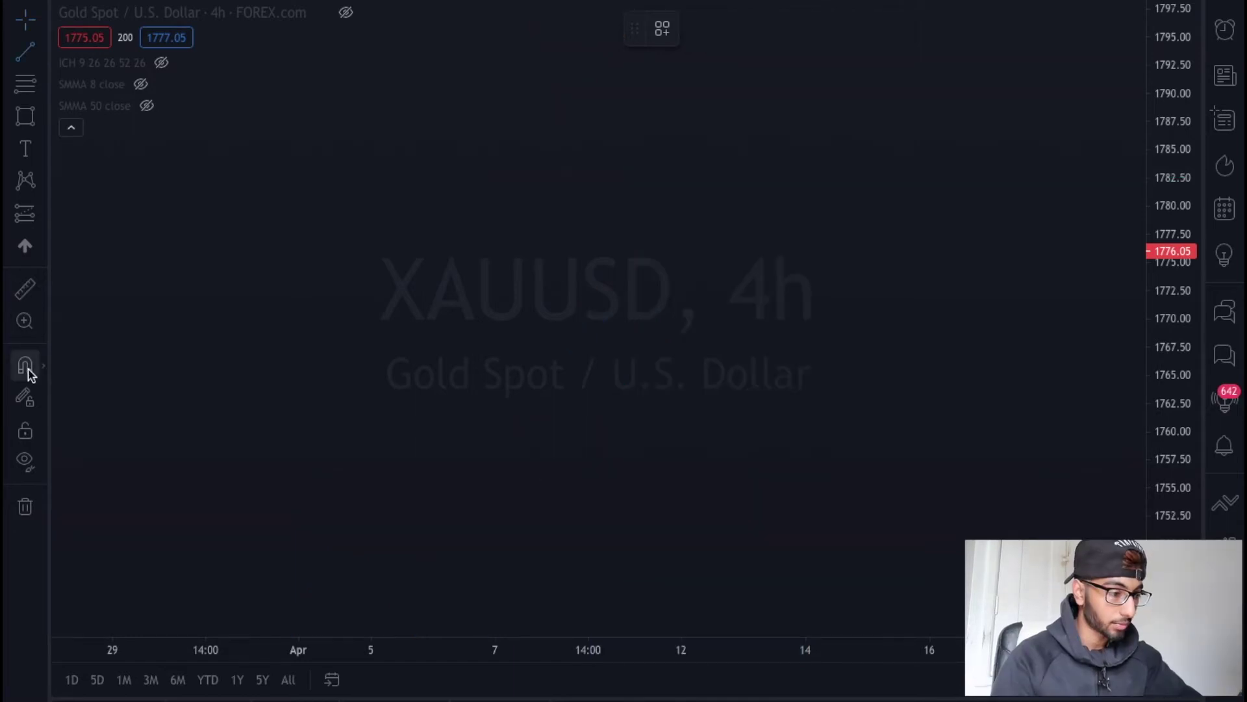
- With continuous drawing mode on, sketch five connected trend lines from 5 Apr, peaking at about 1782, 1784.4 and 1781.3
left_click(27, 397)
key("alt+t")
left_click(371, 251)
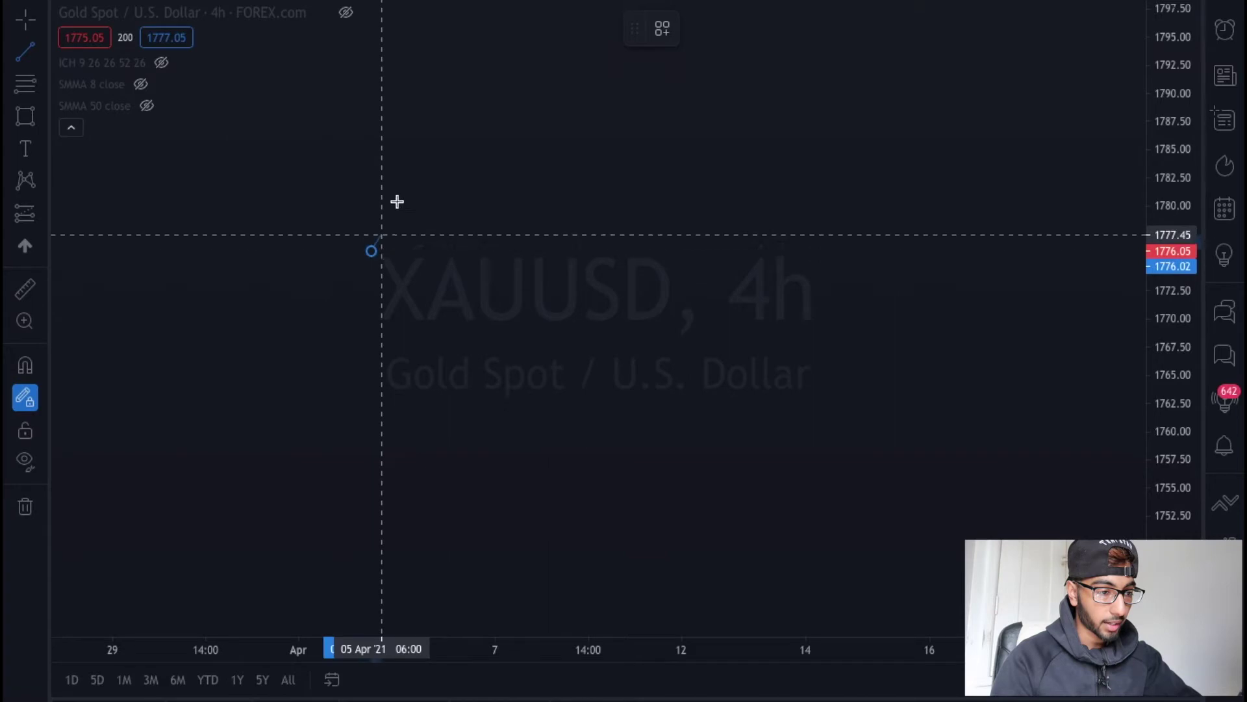
left_click(423, 179)
left_click(423, 184)
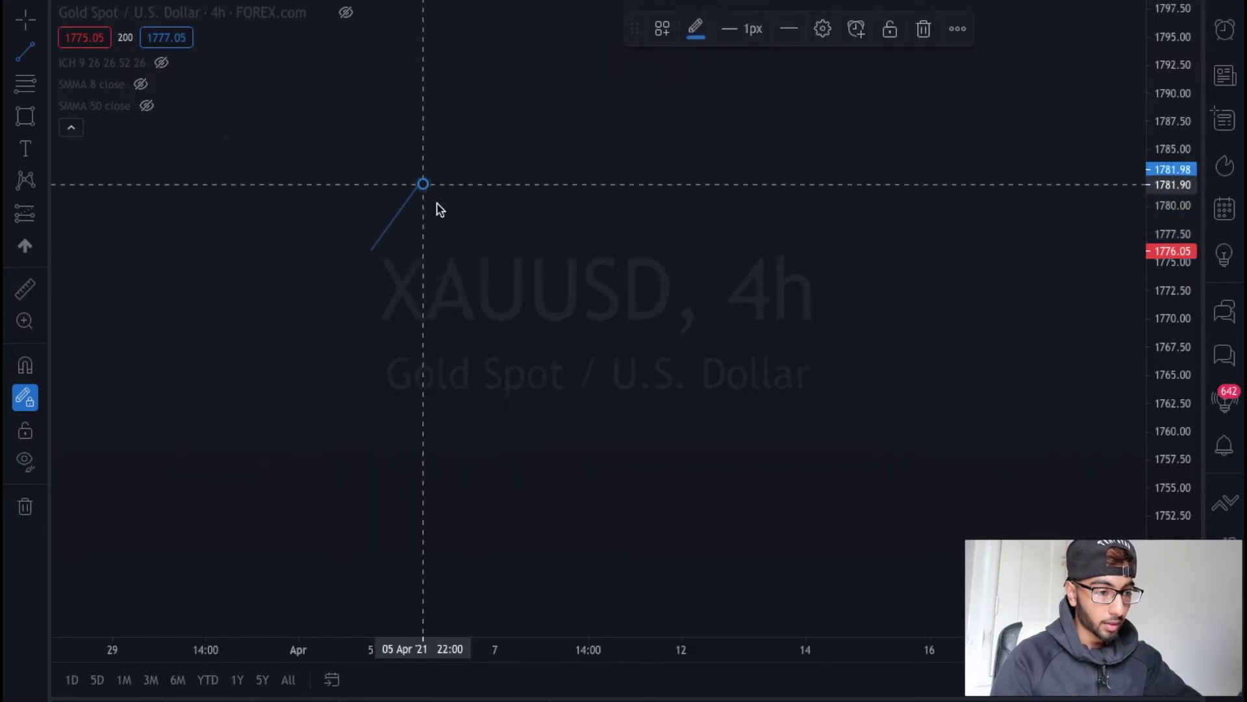
left_click(454, 245)
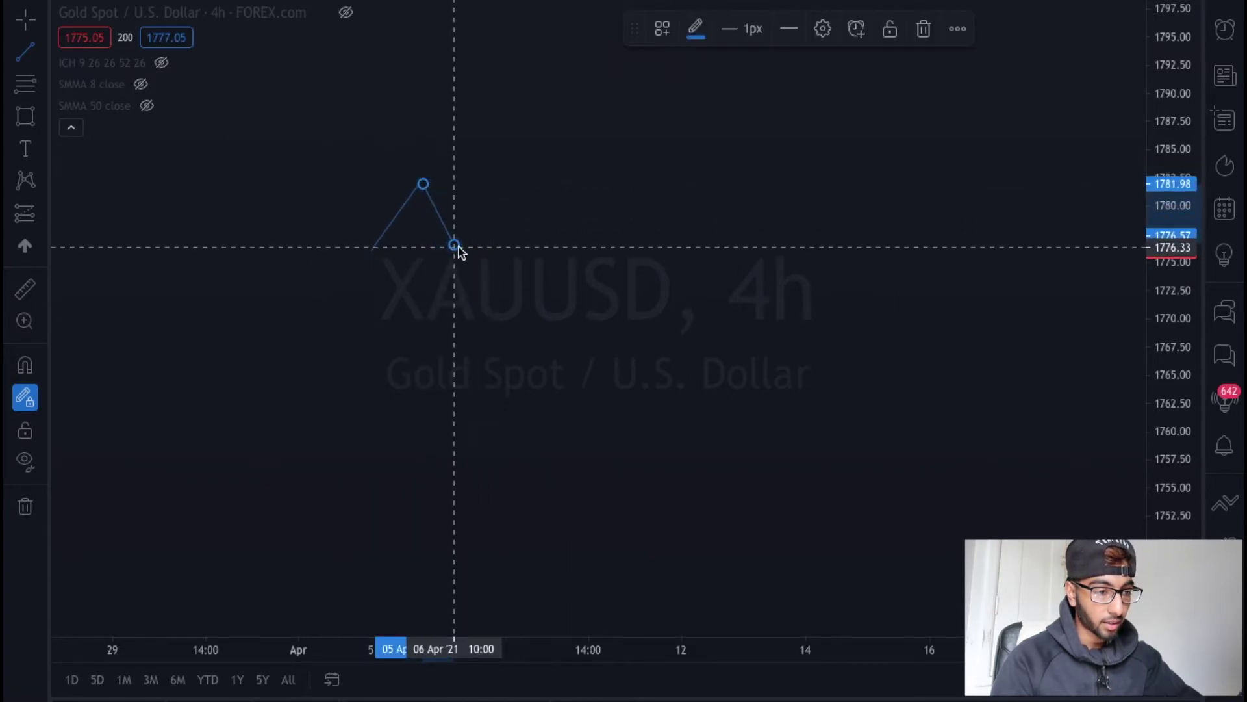
left_click(497, 160)
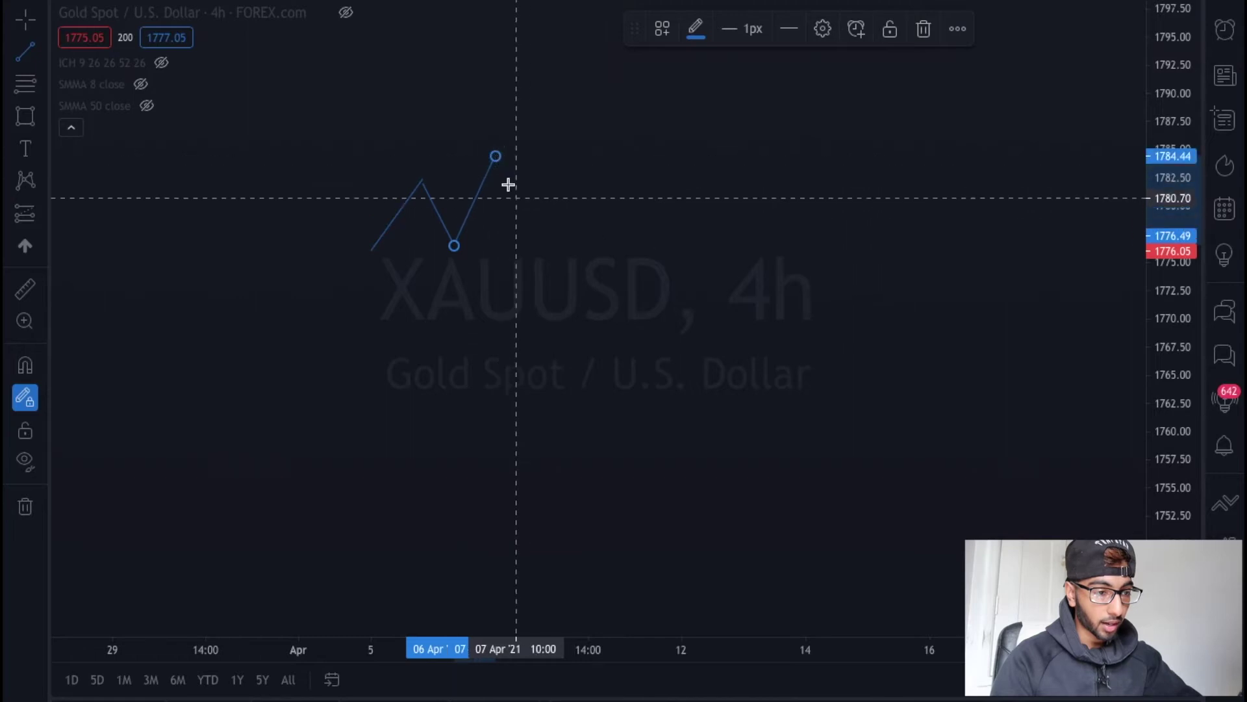
left_click(525, 240)
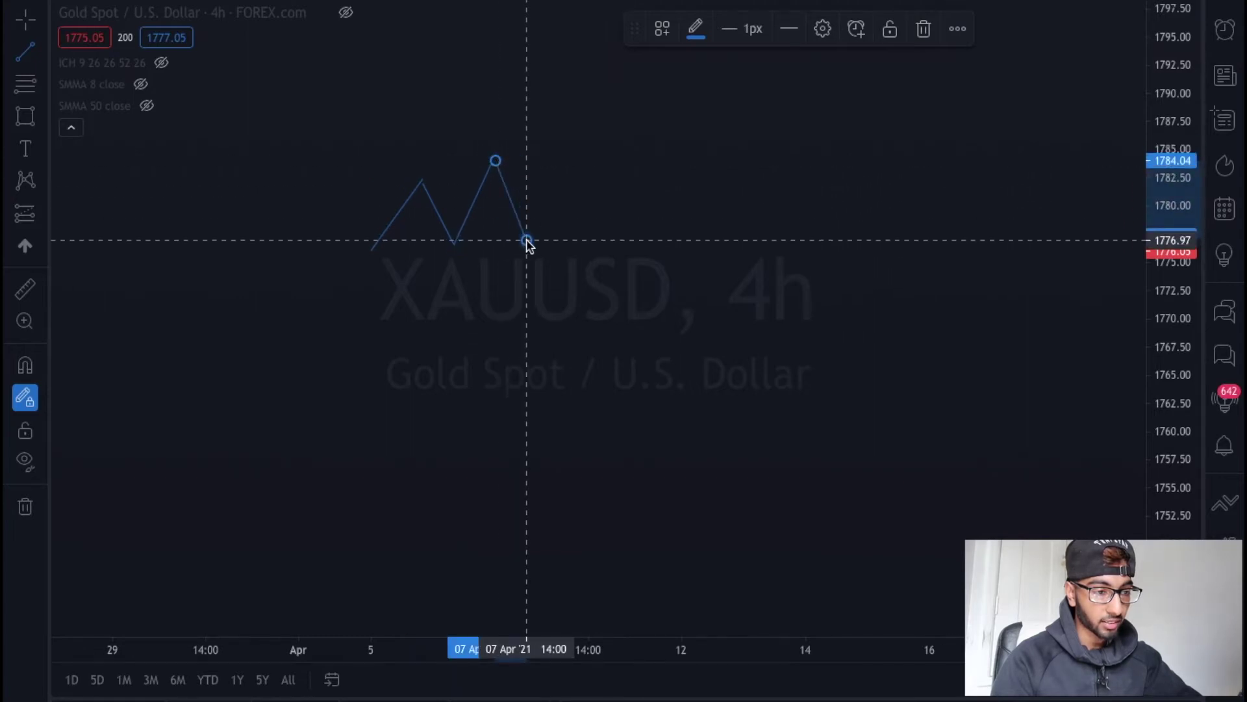
left_click(557, 191)
- Extend the trend lines with a steep drop to about 1759.80 on 9 Apr and a rebound to about 1767.12
left_click(599, 269)
left_click_drag(599, 269, 620, 434)
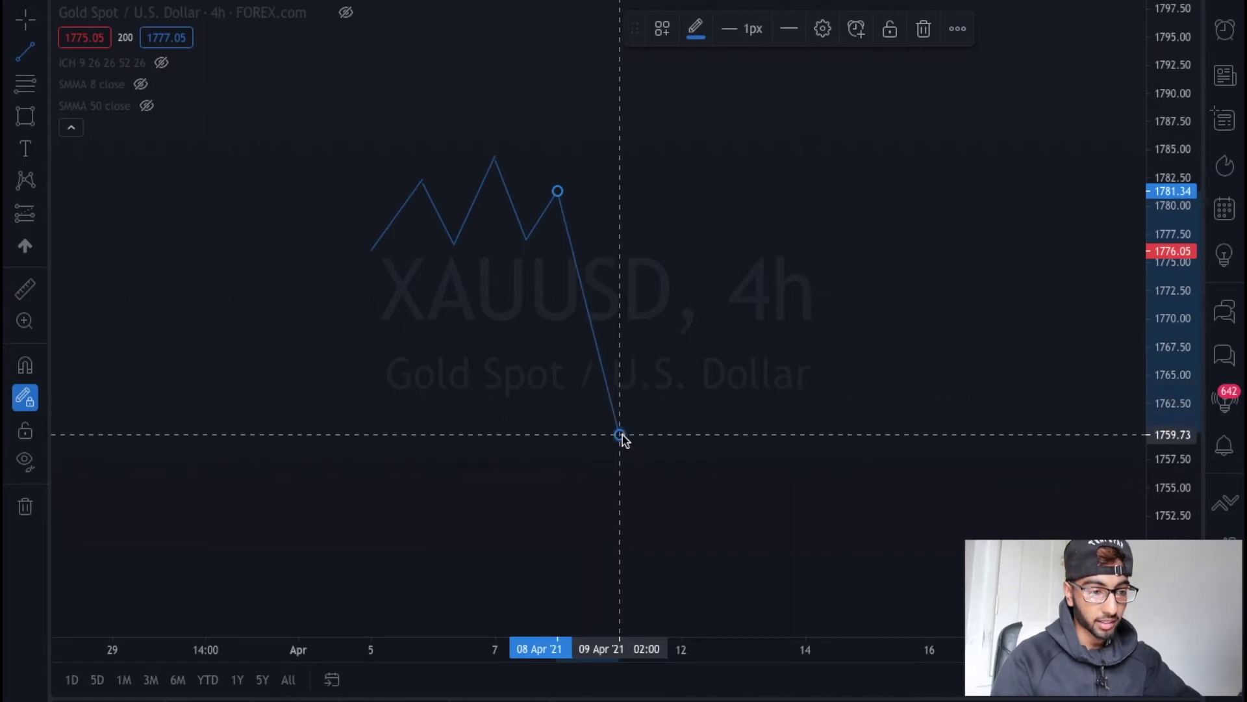
left_click(620, 435)
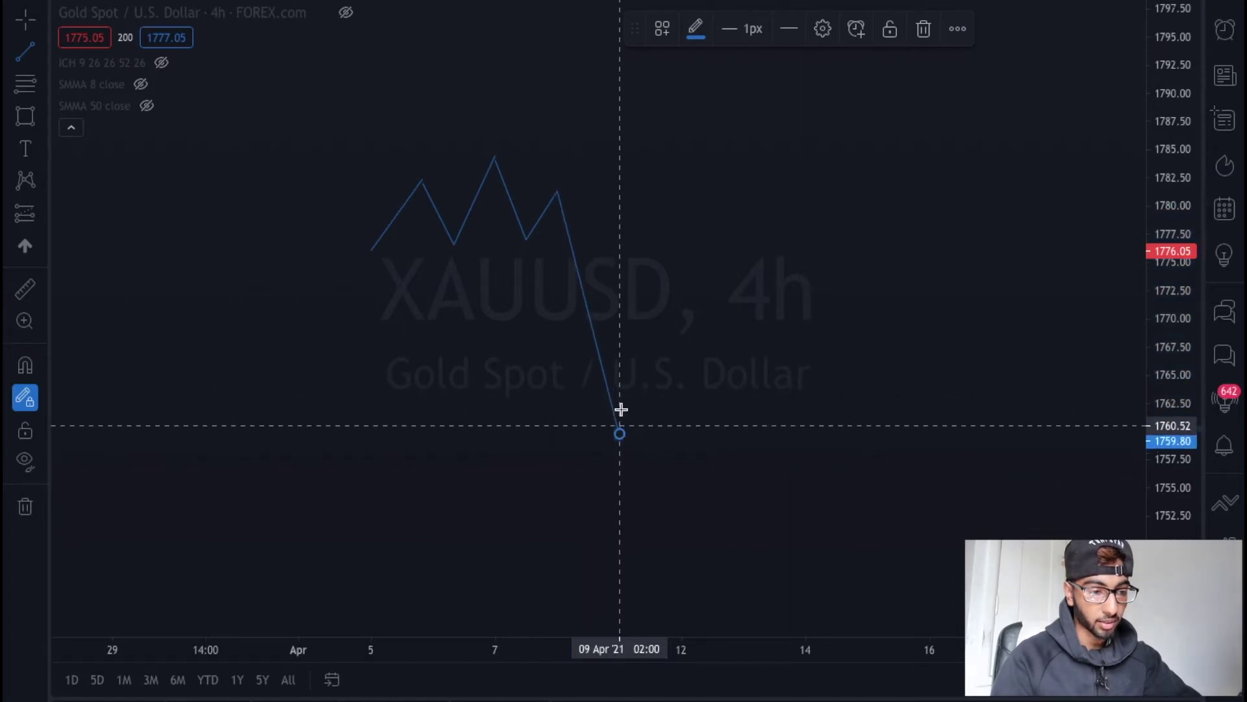
left_click(661, 351)
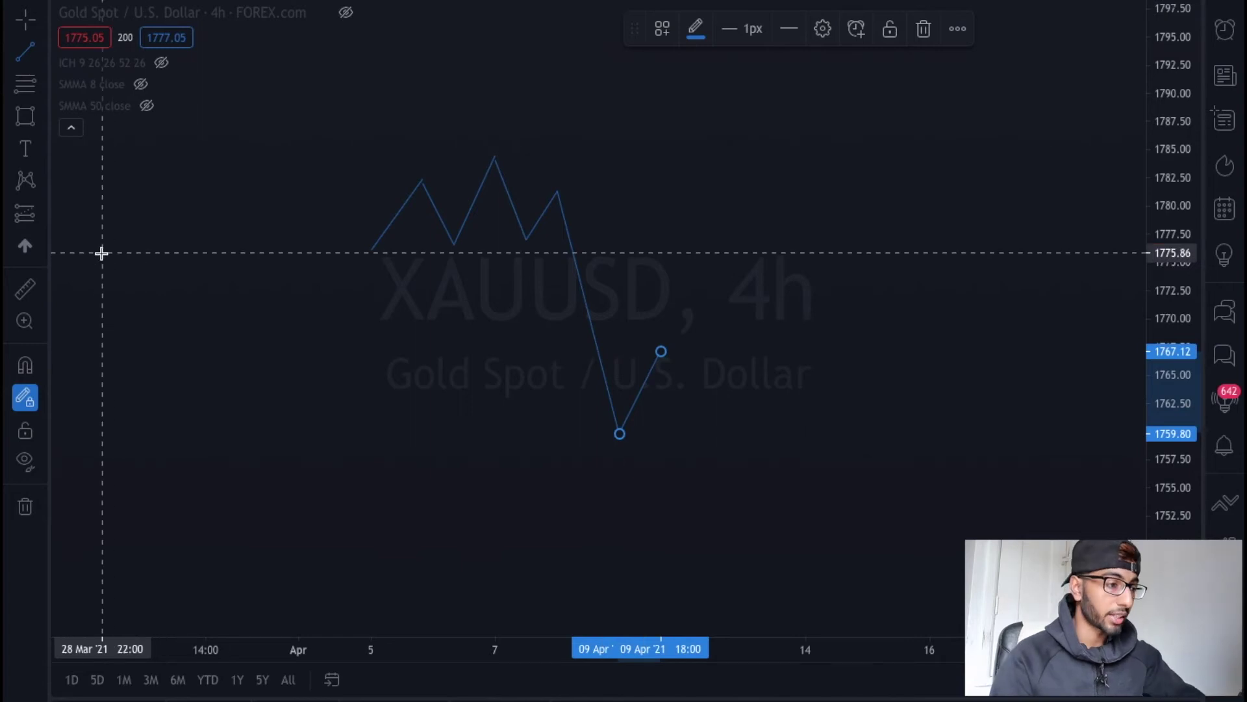
- Draw a Fib Retracement from the highest peak at about 1784.60 to the swing low at about 1759.57, and turn off continuous drawing mode
left_click(40, 91)
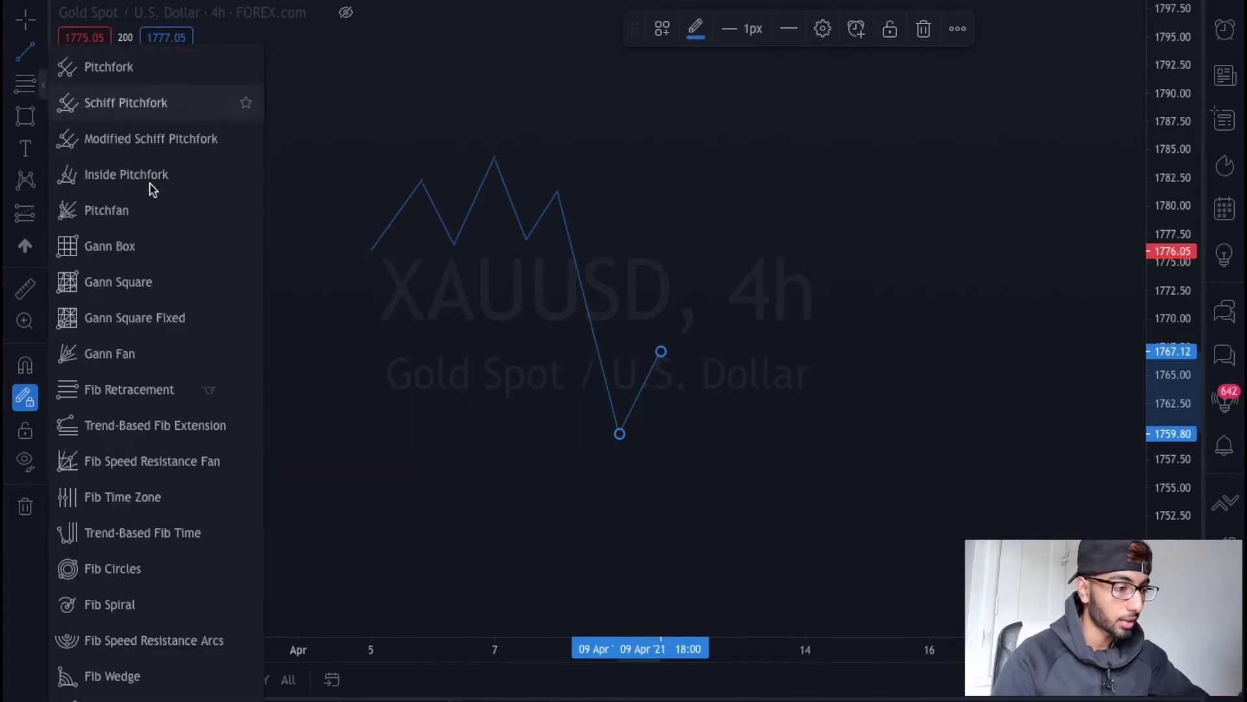
left_click(132, 389)
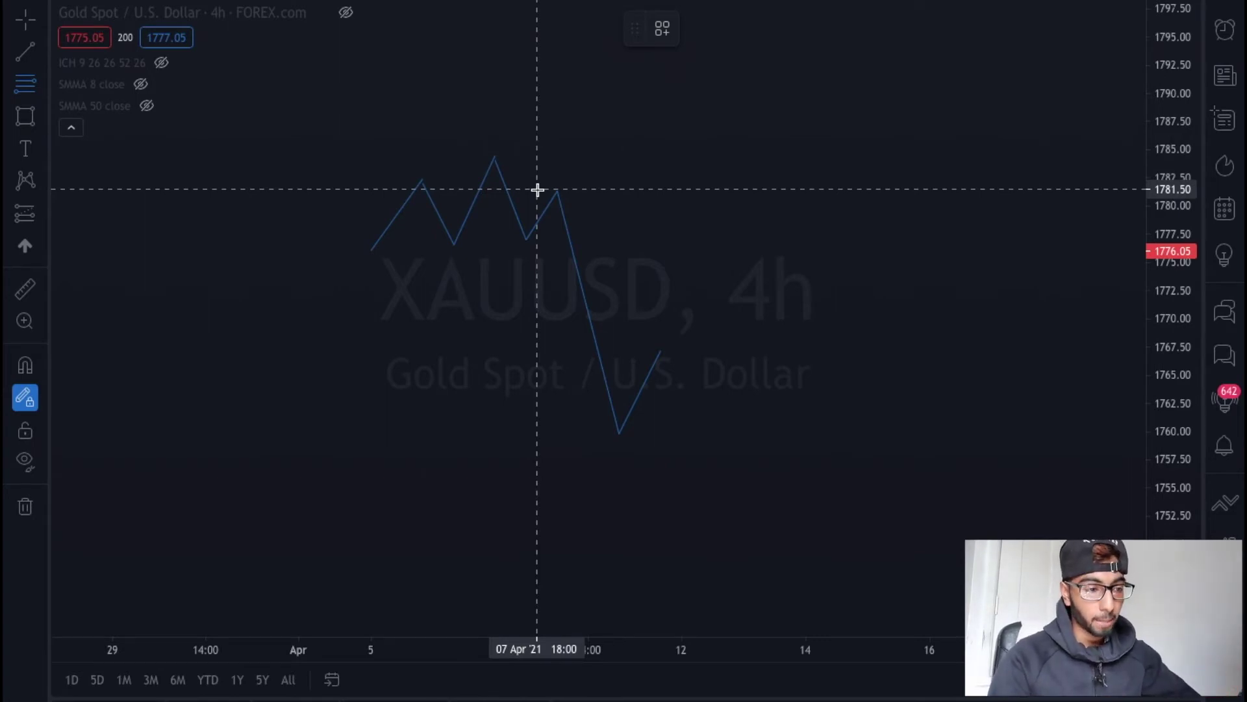
left_click(475, 154)
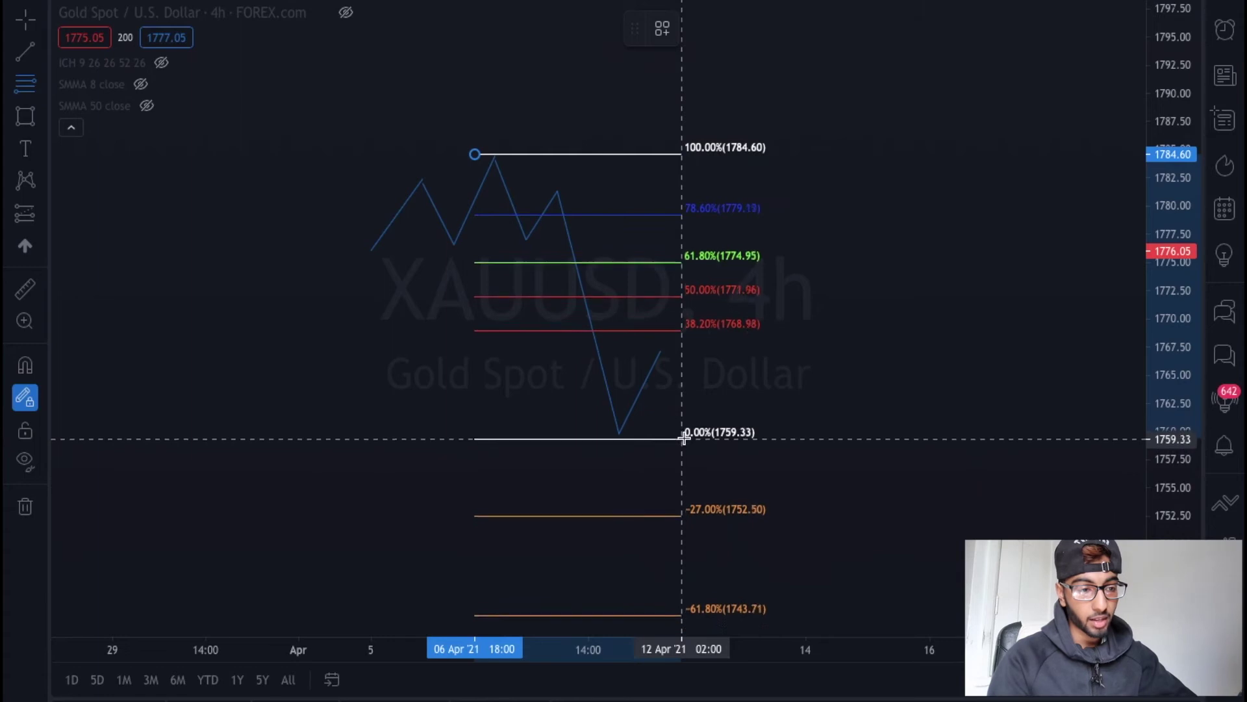
left_click(683, 436)
key("Escape")
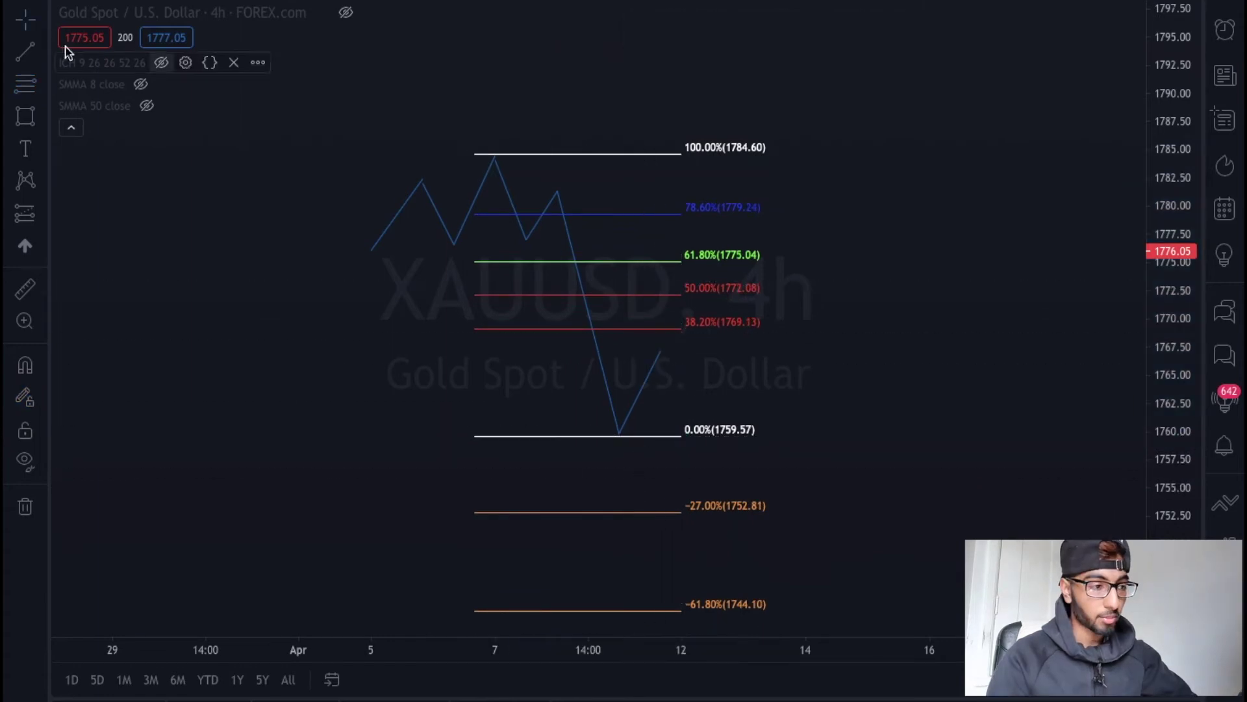
- Move the Fib Retracement's 100% anchor to the last peak before the drop, at about 1781.50
left_click(38, 19)
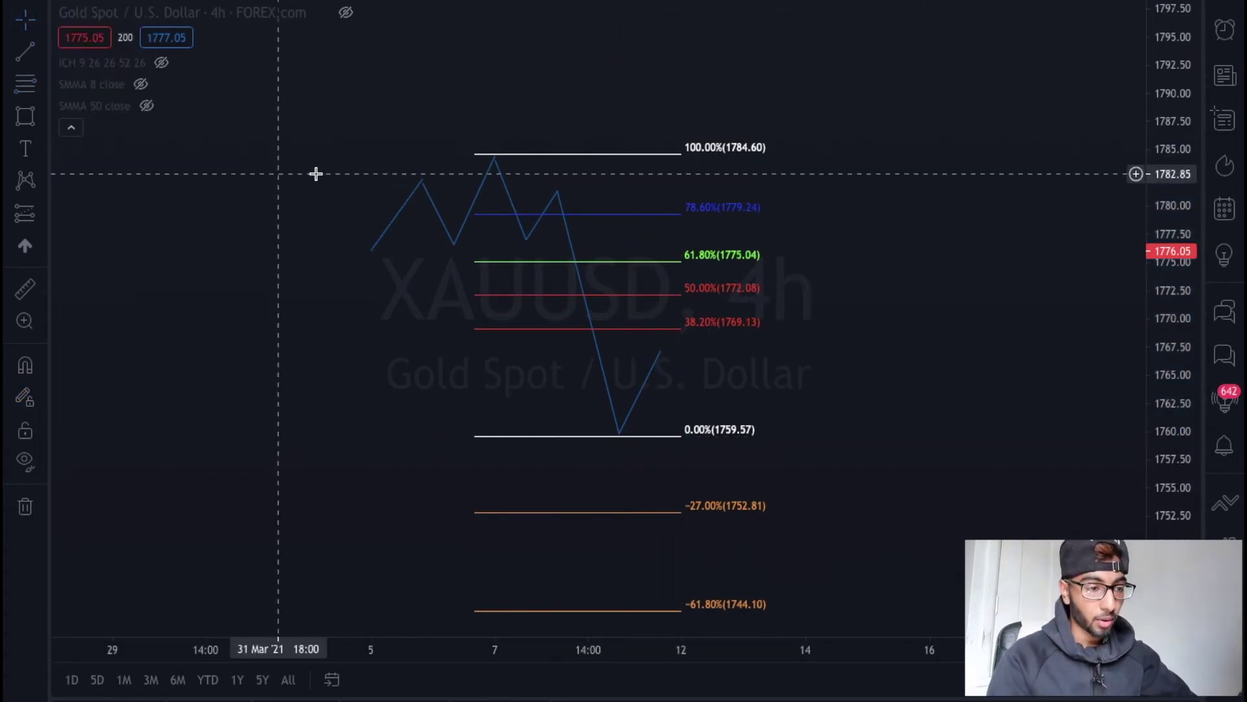
left_click_drag(479, 158, 547, 189)
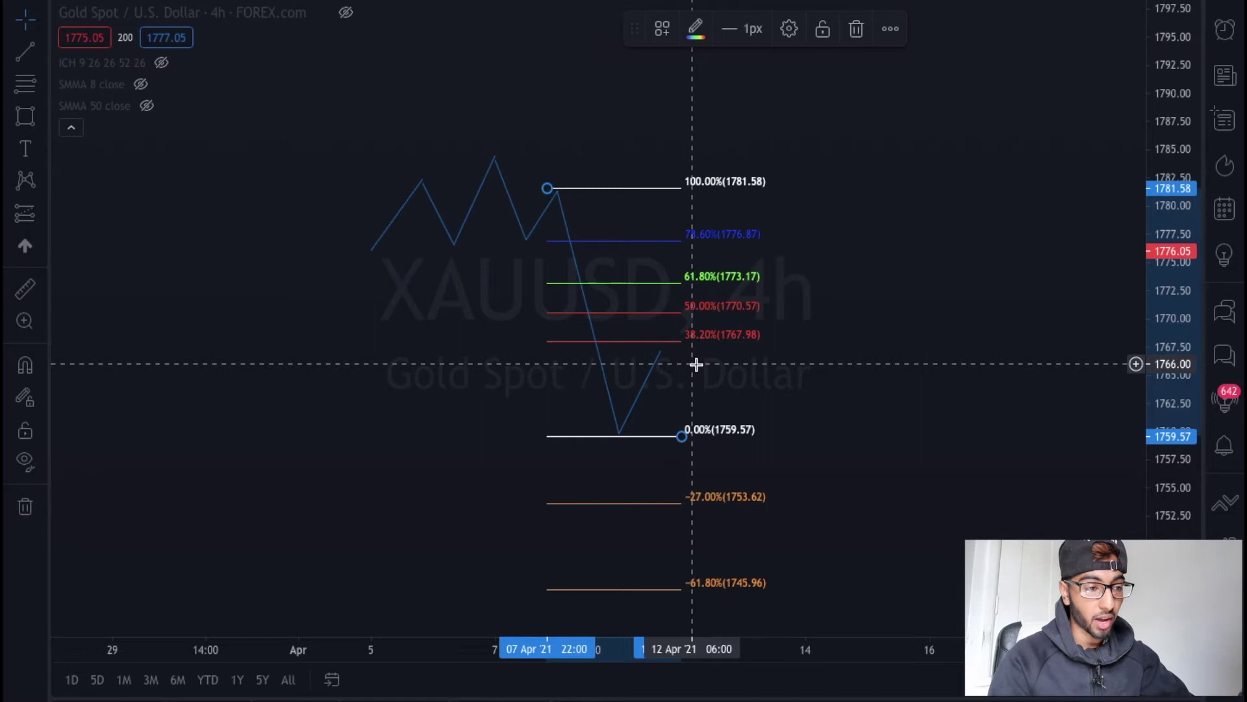
mouse_move(547, 188)
left_mouse_down()
mouse_move(490, 159)
mouse_move(545, 190)
left_mouse_up()
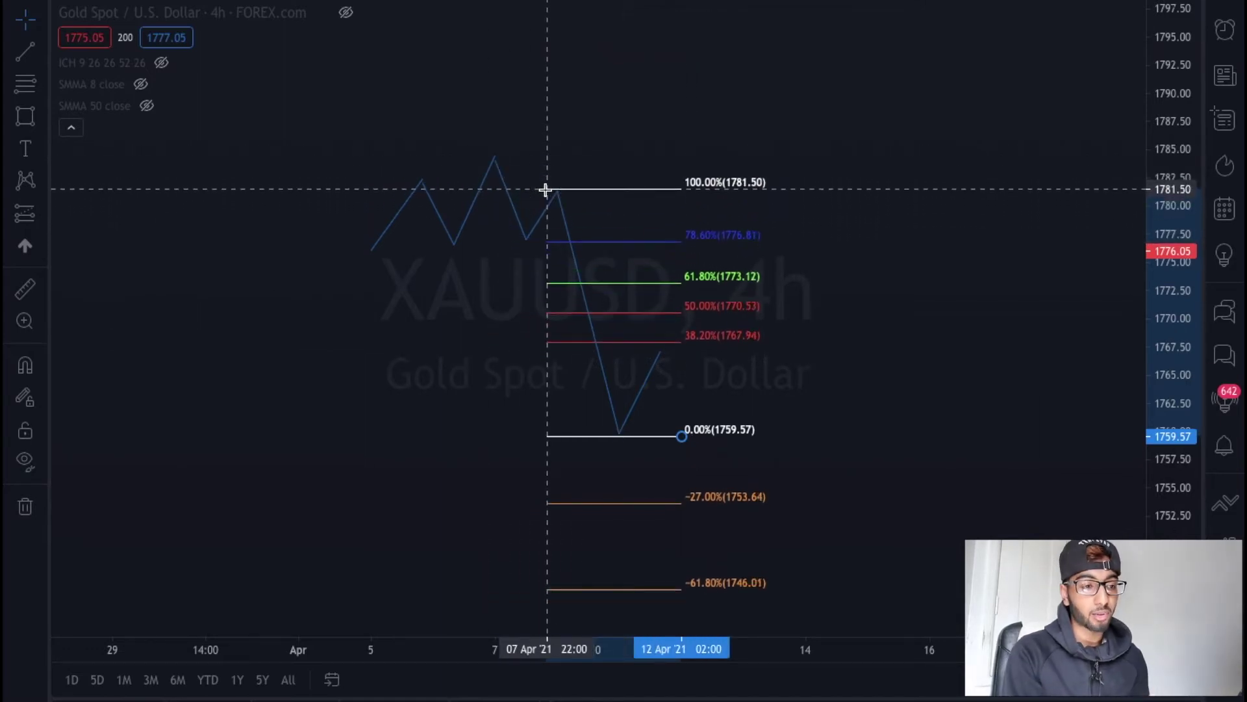
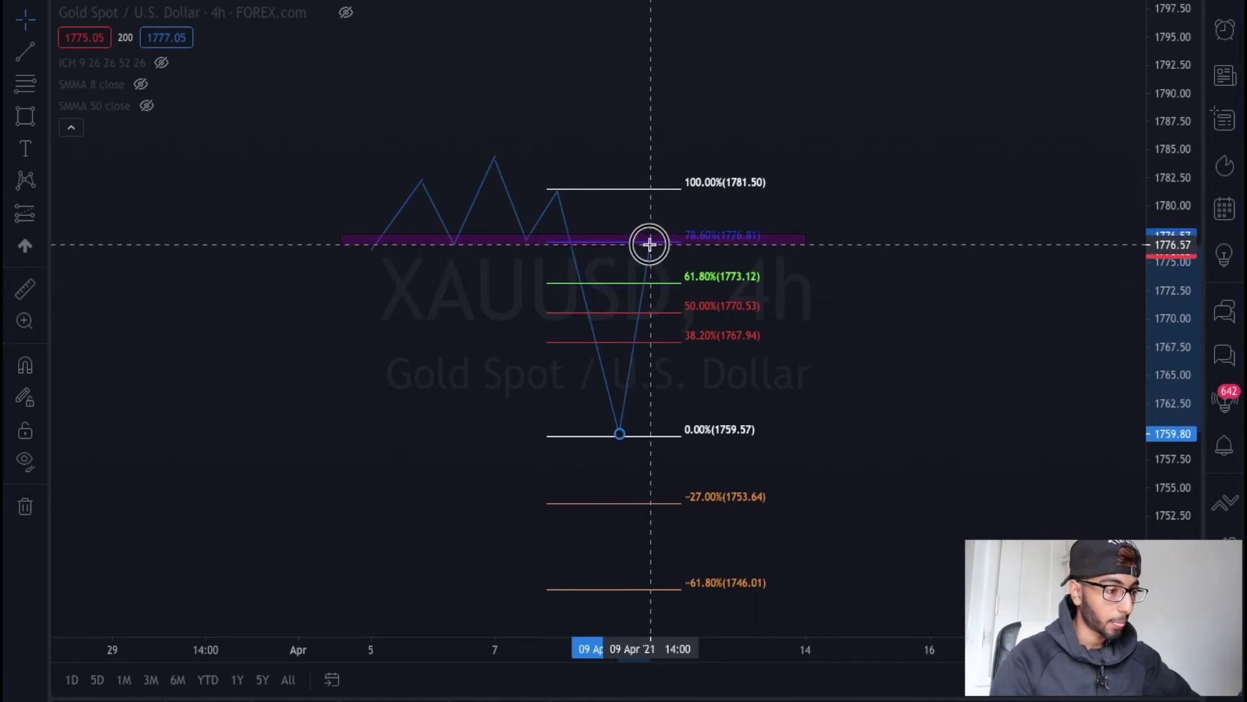
- Raise the rebound line's end to about 1776.57 at the purple zone, and draw an arrowed Path from it down to the −61.8% level
left_click(650, 246)
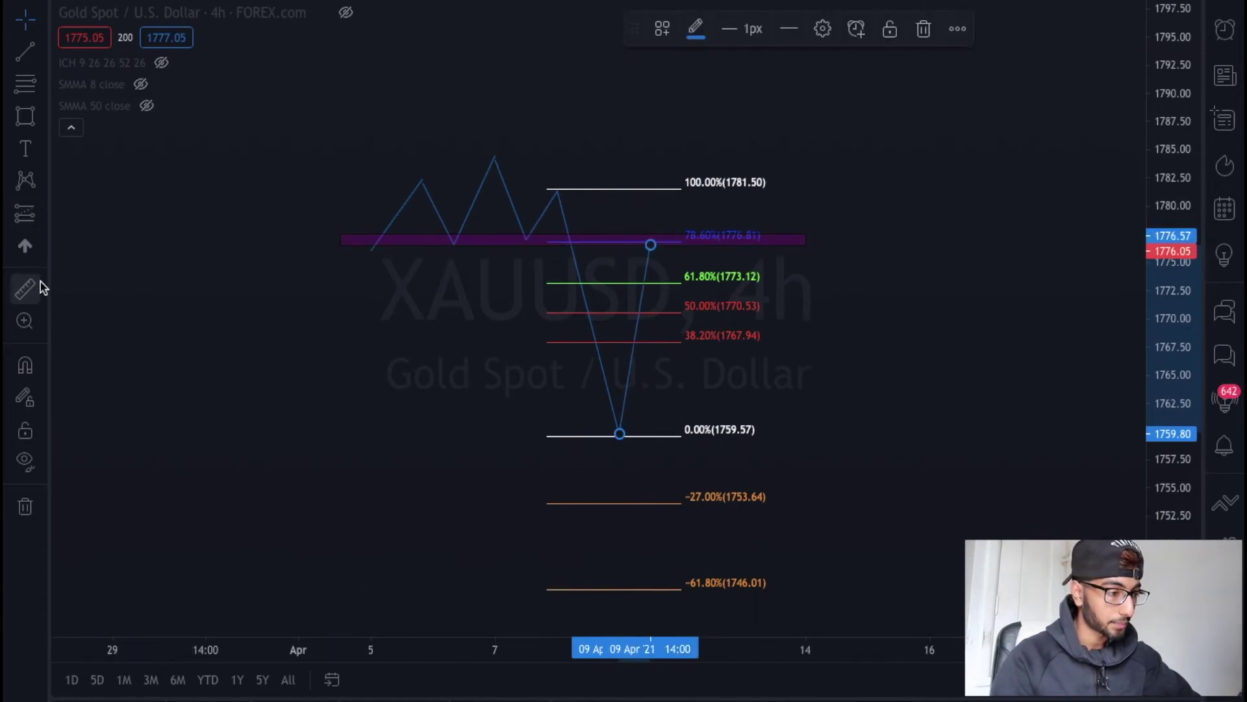
left_click(43, 152)
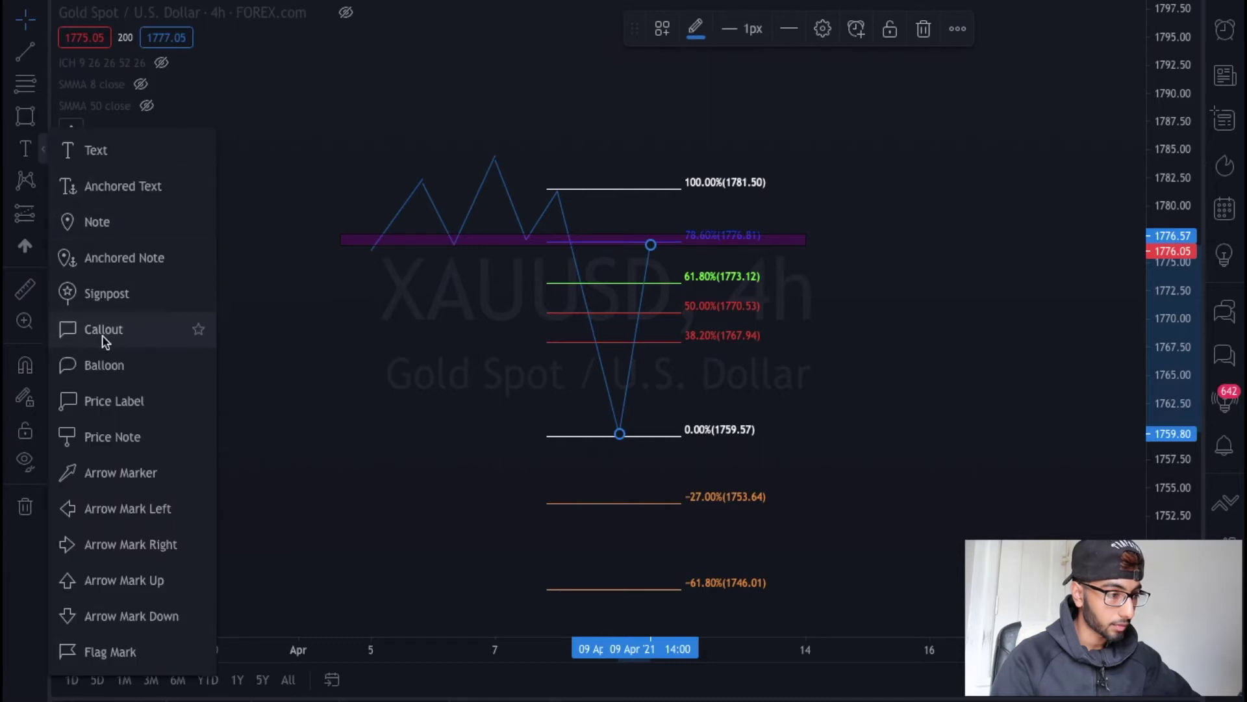
left_click(43, 117)
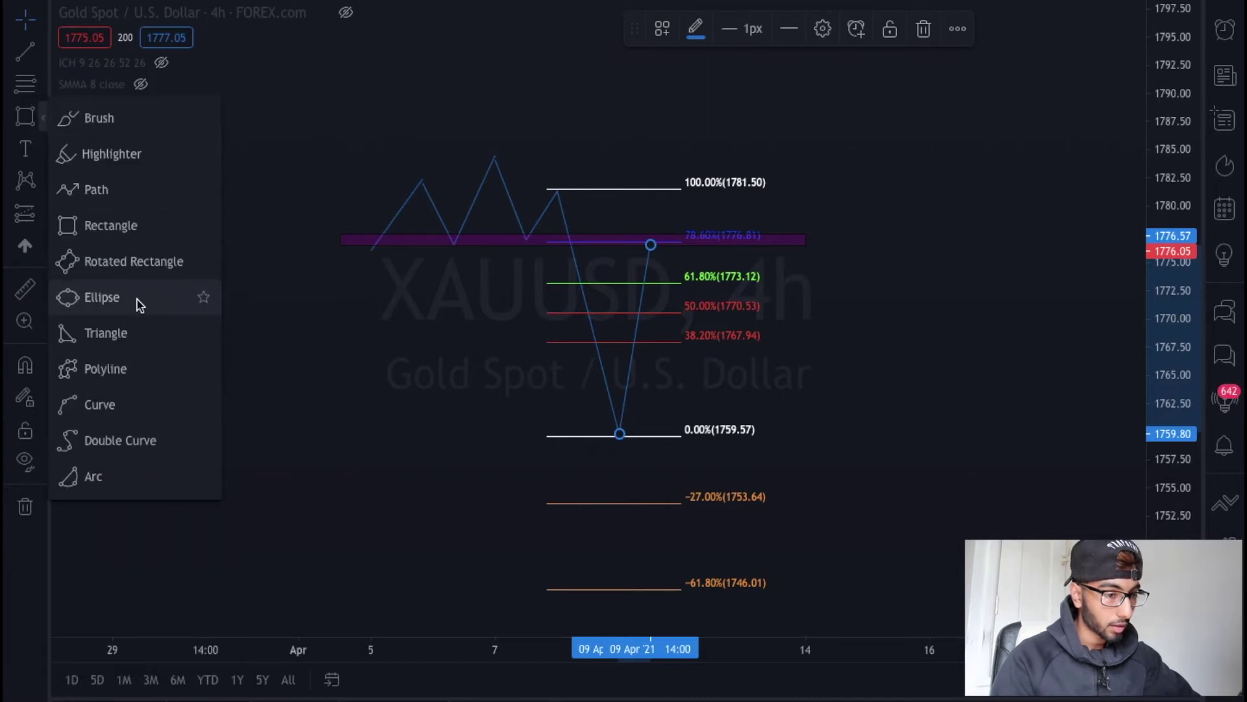
left_click(114, 189)
left_click(650, 246)
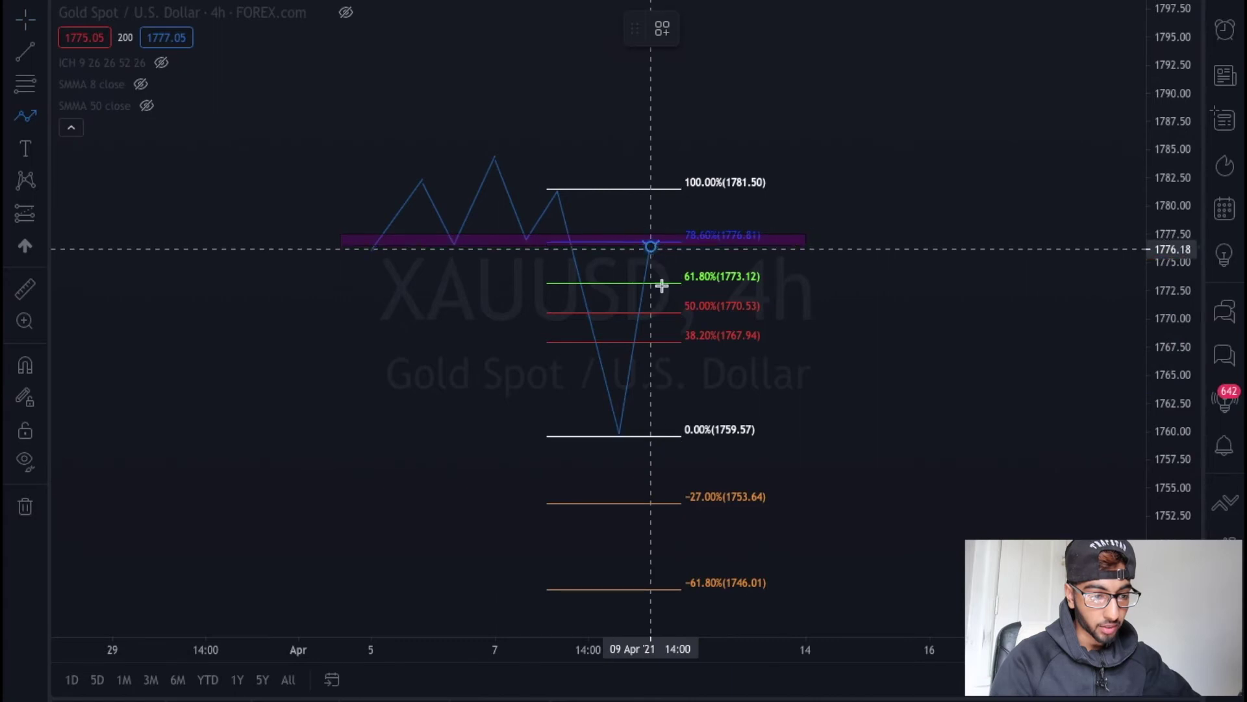
left_click(672, 501)
left_click(677, 588)
left_click(678, 588)
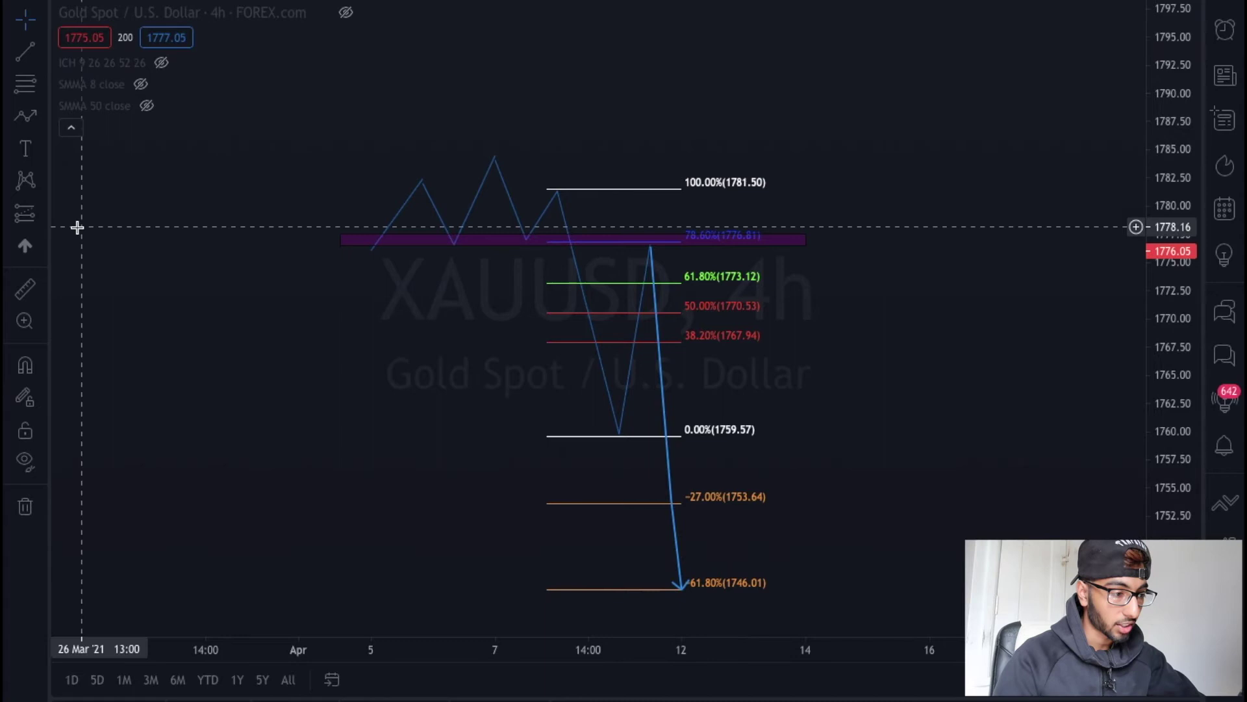
- Place a Short Position with entry at about 1776.49 where the arrow starts, and set its stop about 2.29 above
left_click(43, 214)
left_click(209, 242)
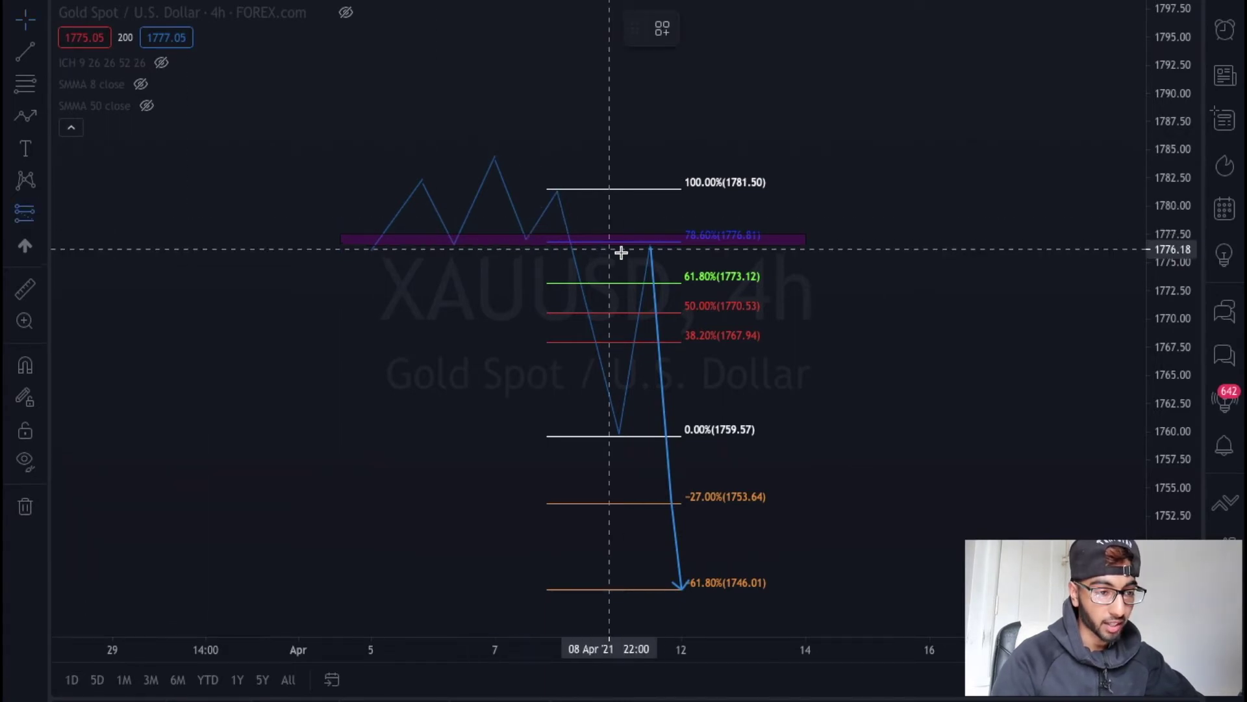
left_click(651, 246)
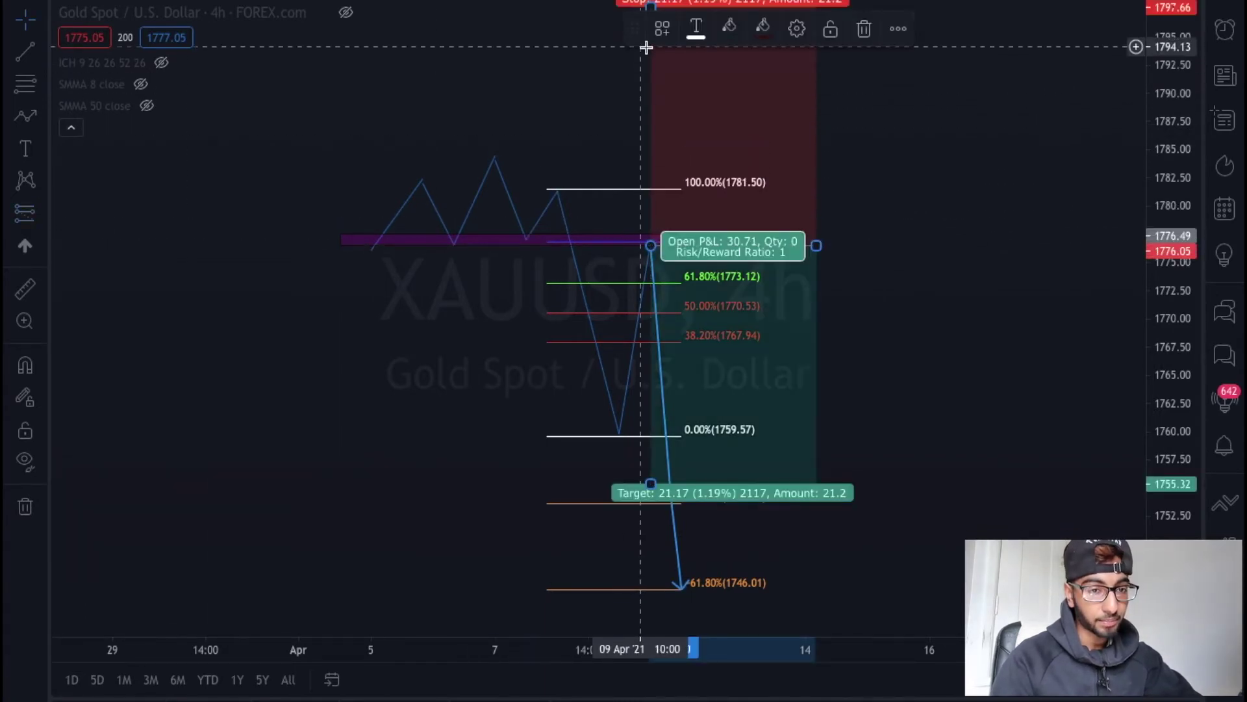
left_click_drag(1171, 202, 1170, 235)
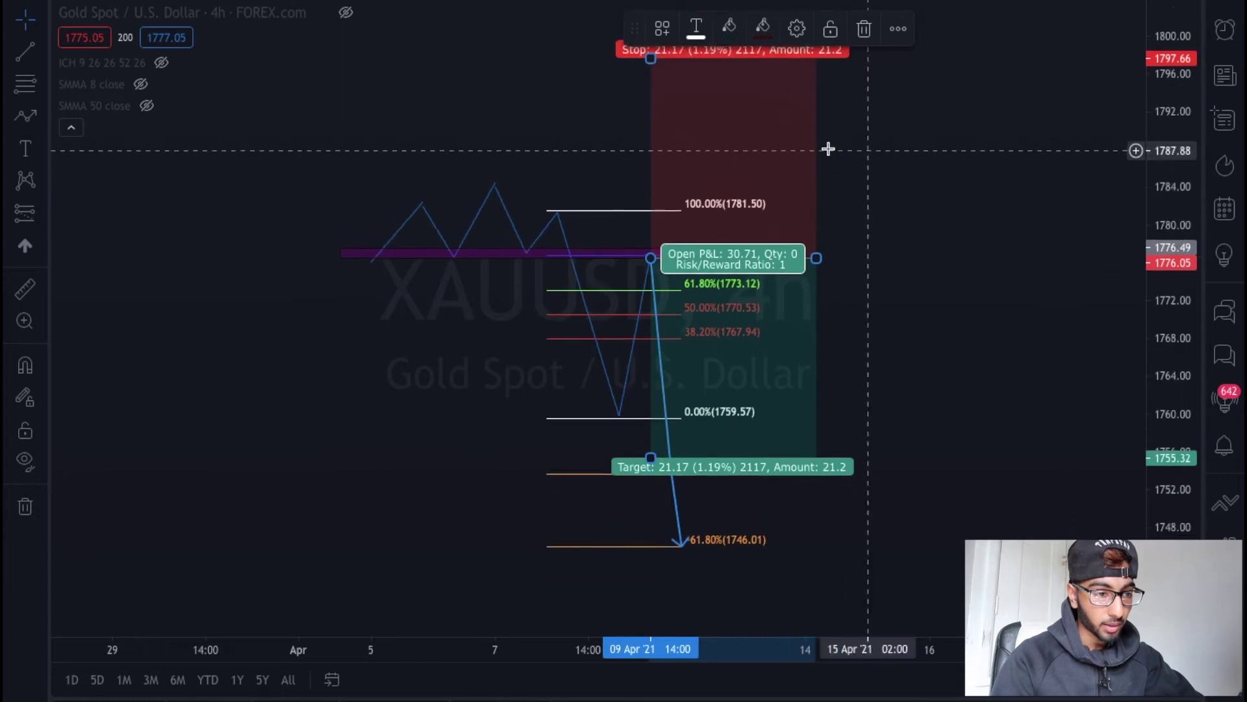
left_click_drag(651, 55, 652, 236)
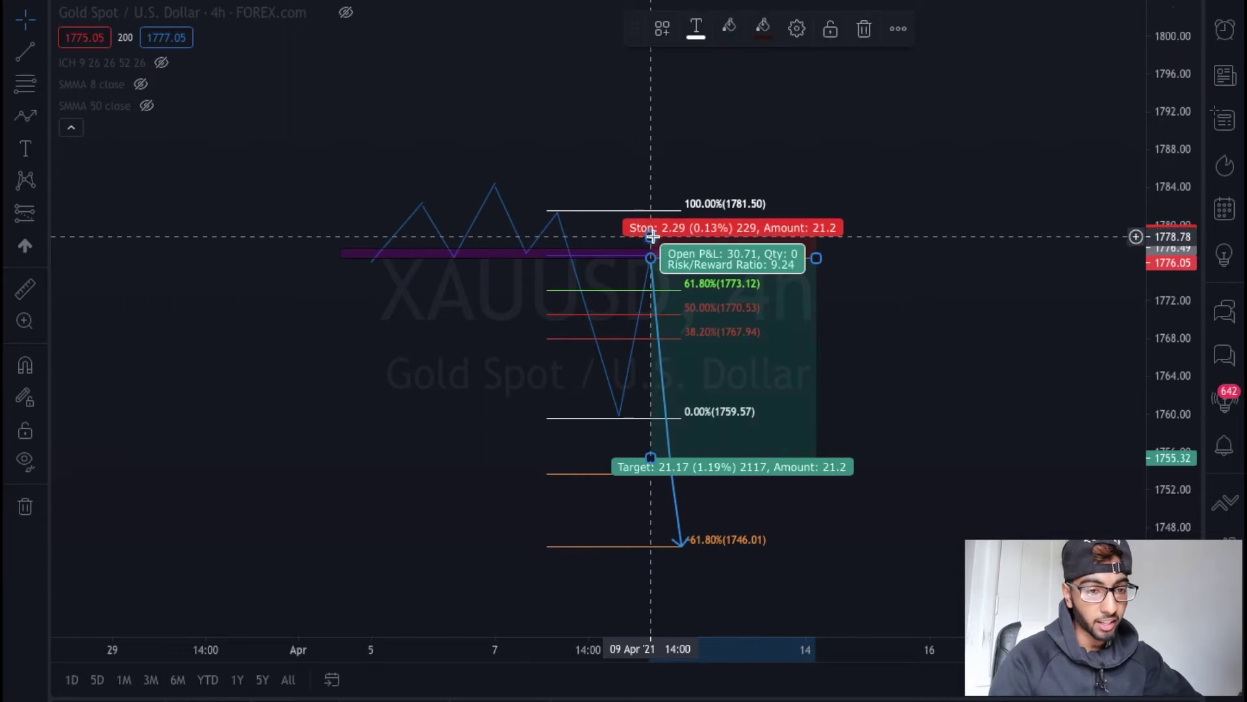
- Set the short position's target at the −27% Fibonacci level, about 1753.79
left_click_drag(1179, 201, 1162, 79)
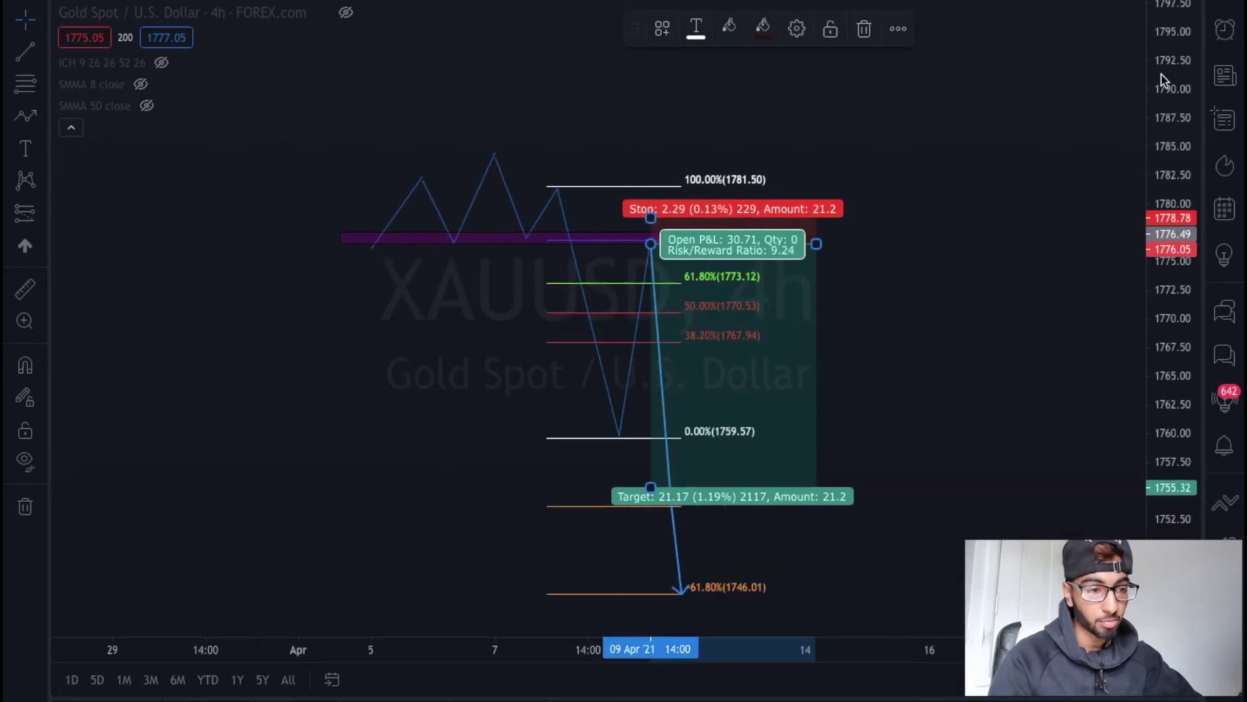
left_click_drag(1186, 167, 1181, 72)
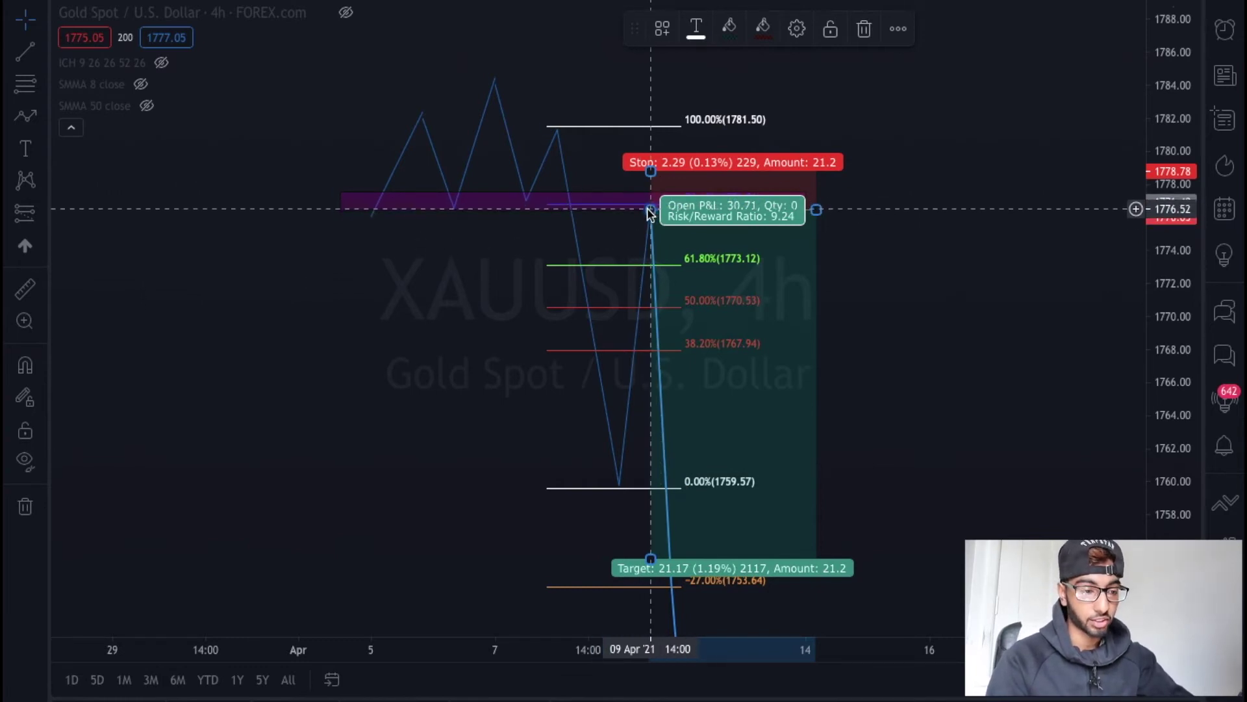
left_click_drag(653, 555, 651, 582)
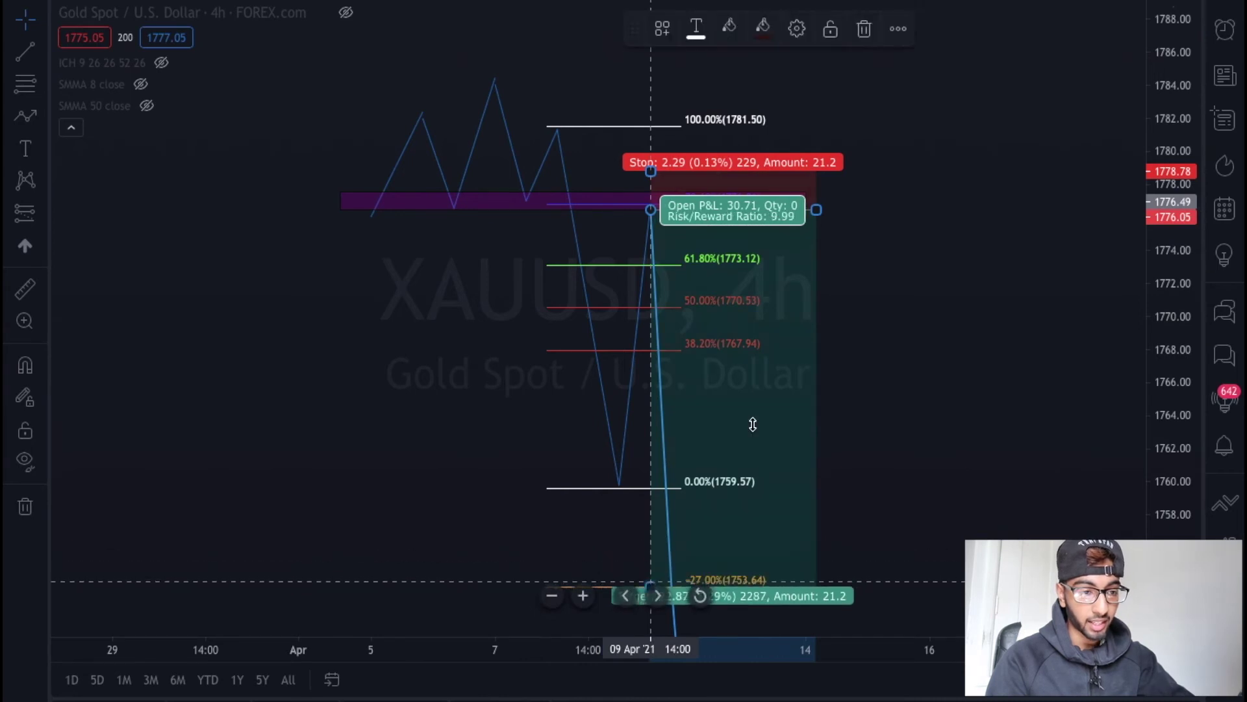
scroll(823, 208, "left", 2)
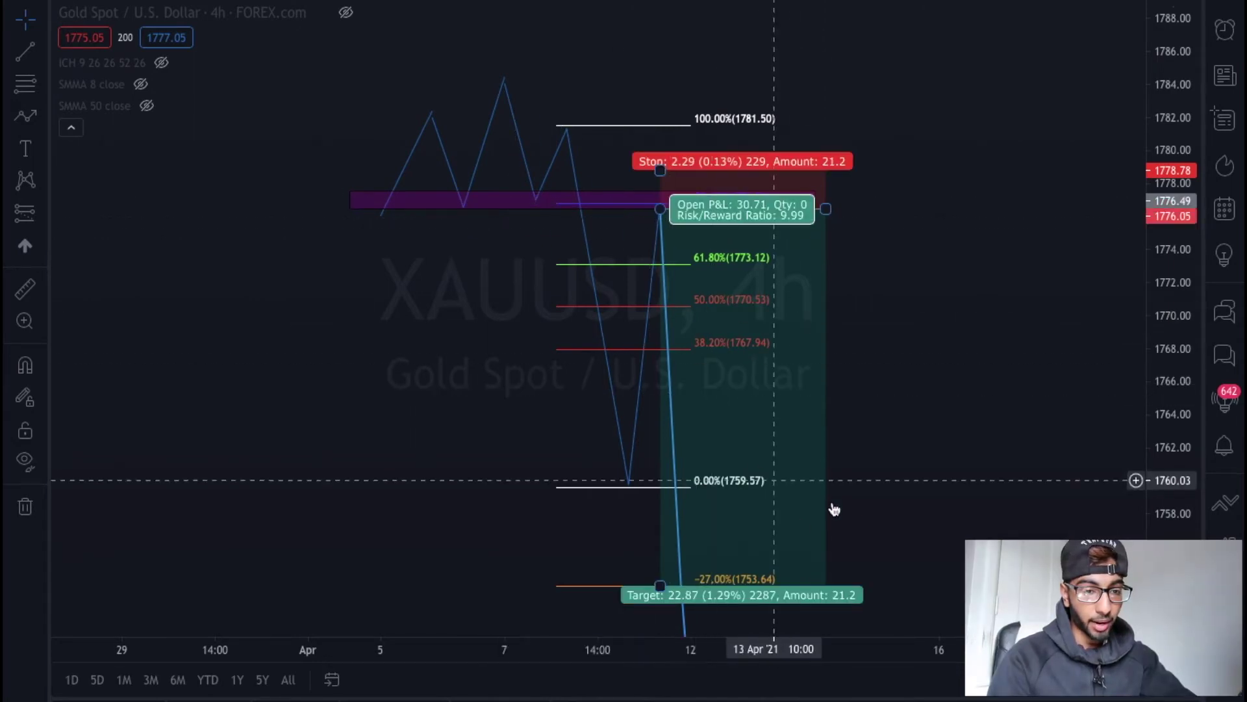
left_click_drag(1167, 322, 1168, 471)
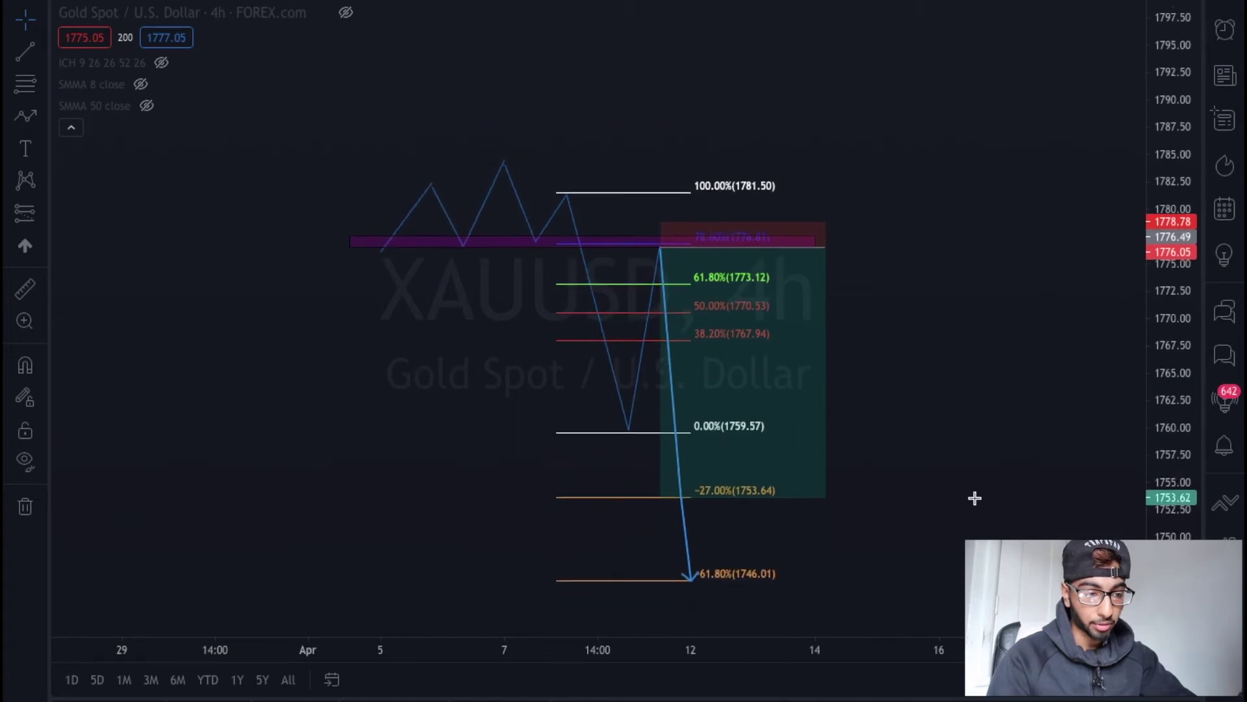
left_click_drag(662, 586, 661, 495)
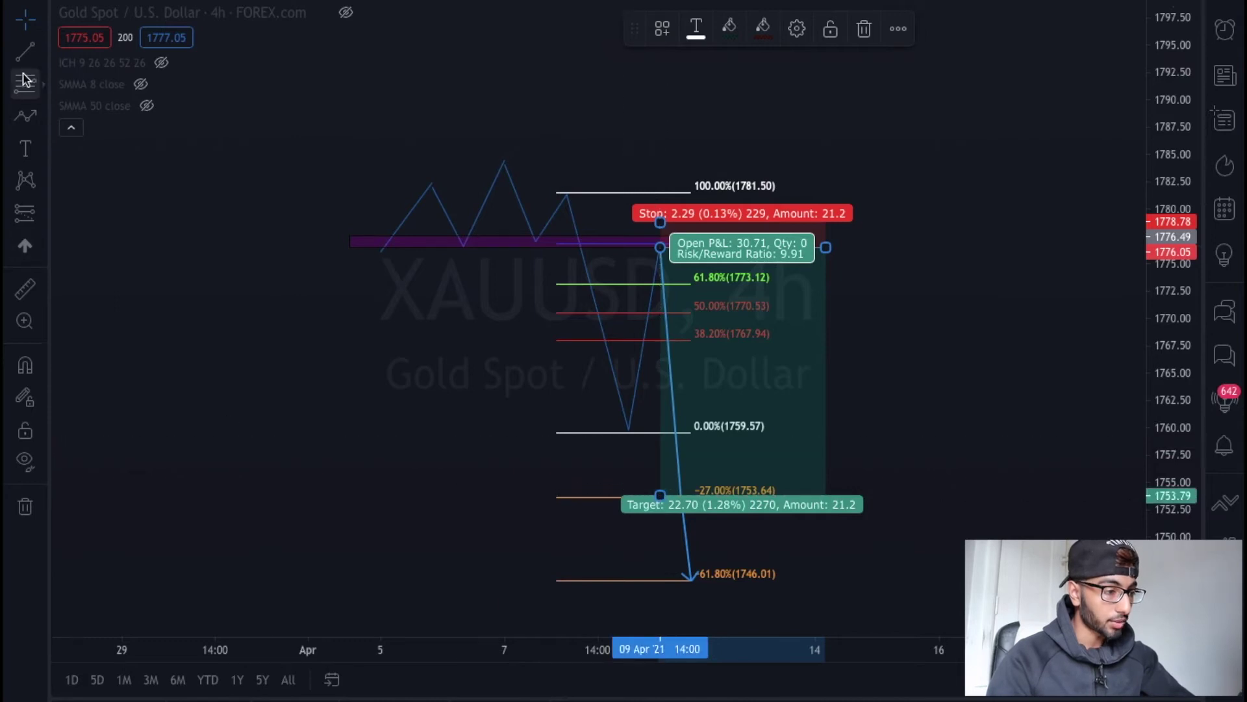
- Draw a wide rectangle zone over the −27% level, from about 1752.73 to 1754.86, ending on 15 Apr
left_click(42, 148)
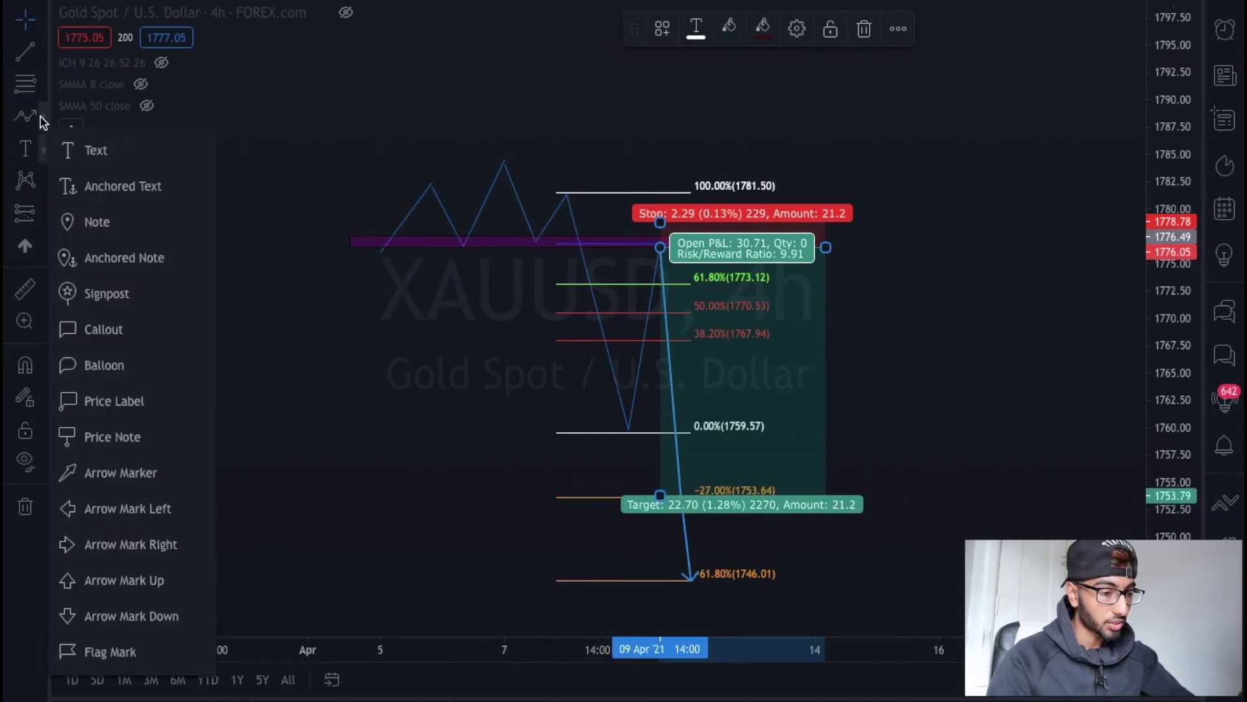
left_click(42, 117)
left_click(116, 223)
mouse_move(422, 484)
left_mouse_down()
mouse_move(779, 517)
mouse_move(888, 506)
left_mouse_up()
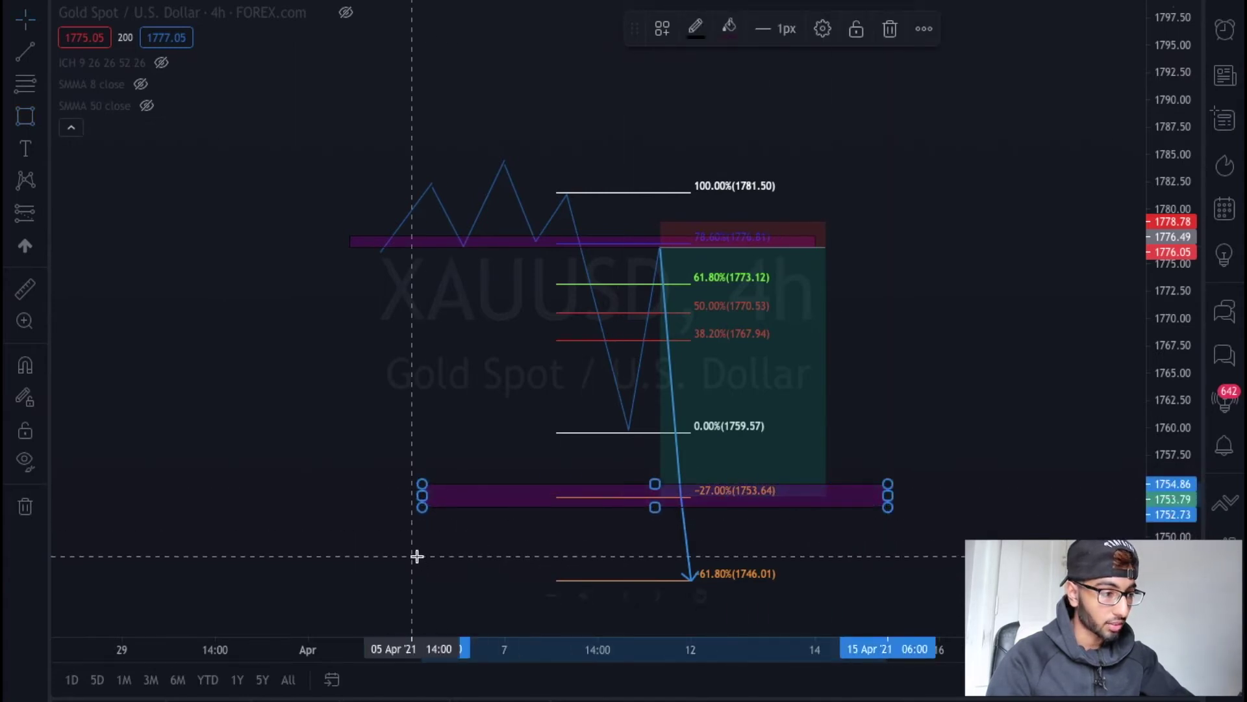
- Draw a second wide rectangle zone over the −61.8% level, from 5 Apr to 16 Apr
left_click(421, 576)
left_click(17, 120)
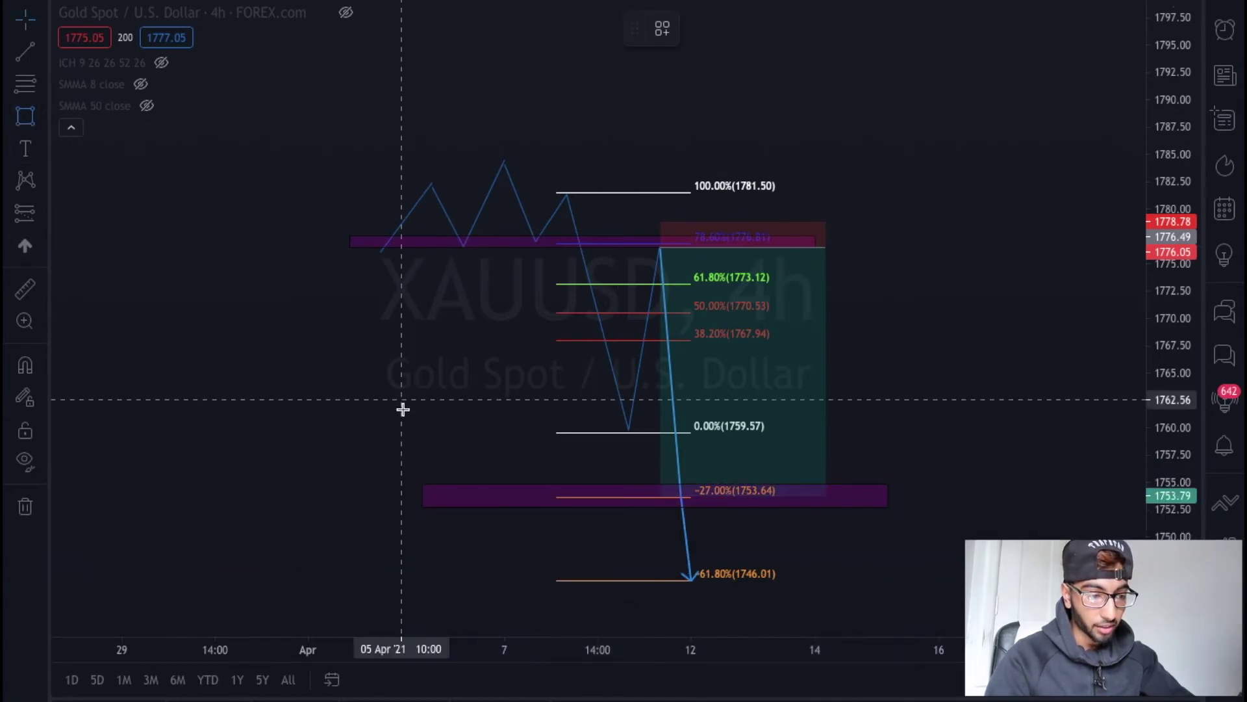
left_click_drag(422, 575, 981, 592)
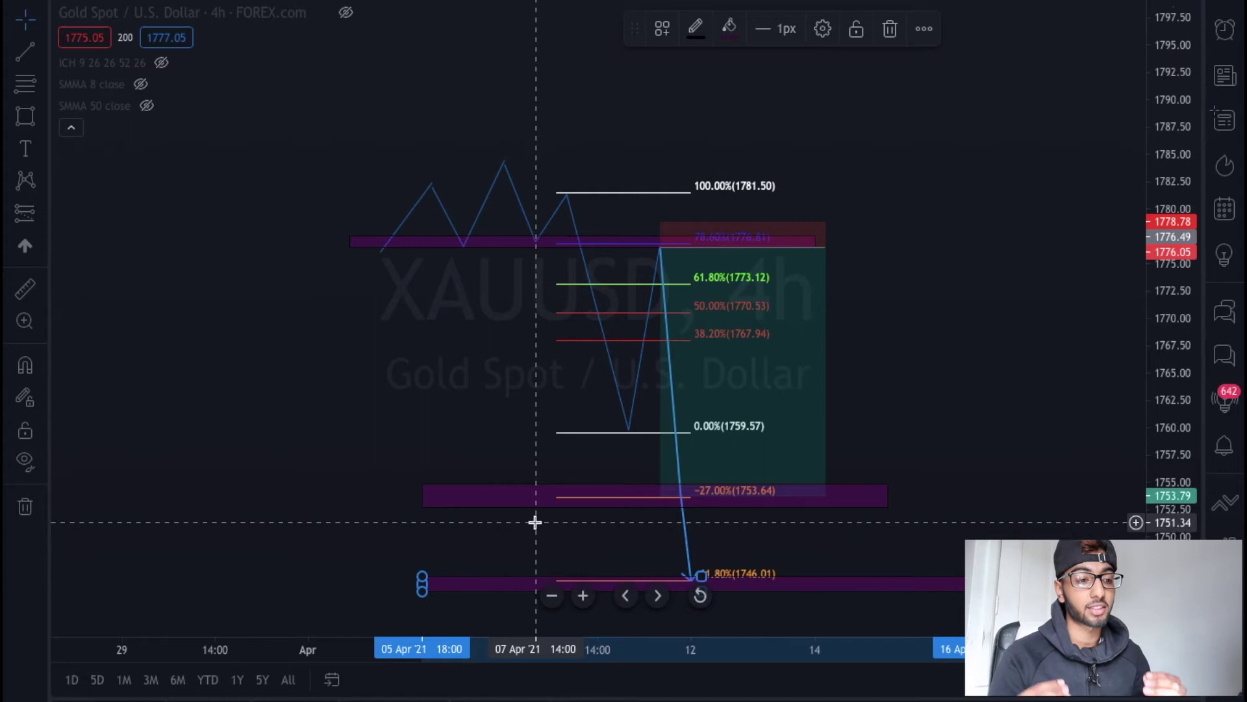
- Unhide the Gold Spot / U.S. Dollar candles and compress the price scale so the April rally fits in view
left_click(318, 16)
left_click(344, 16)
left_click_drag(549, 212, 404, 129)
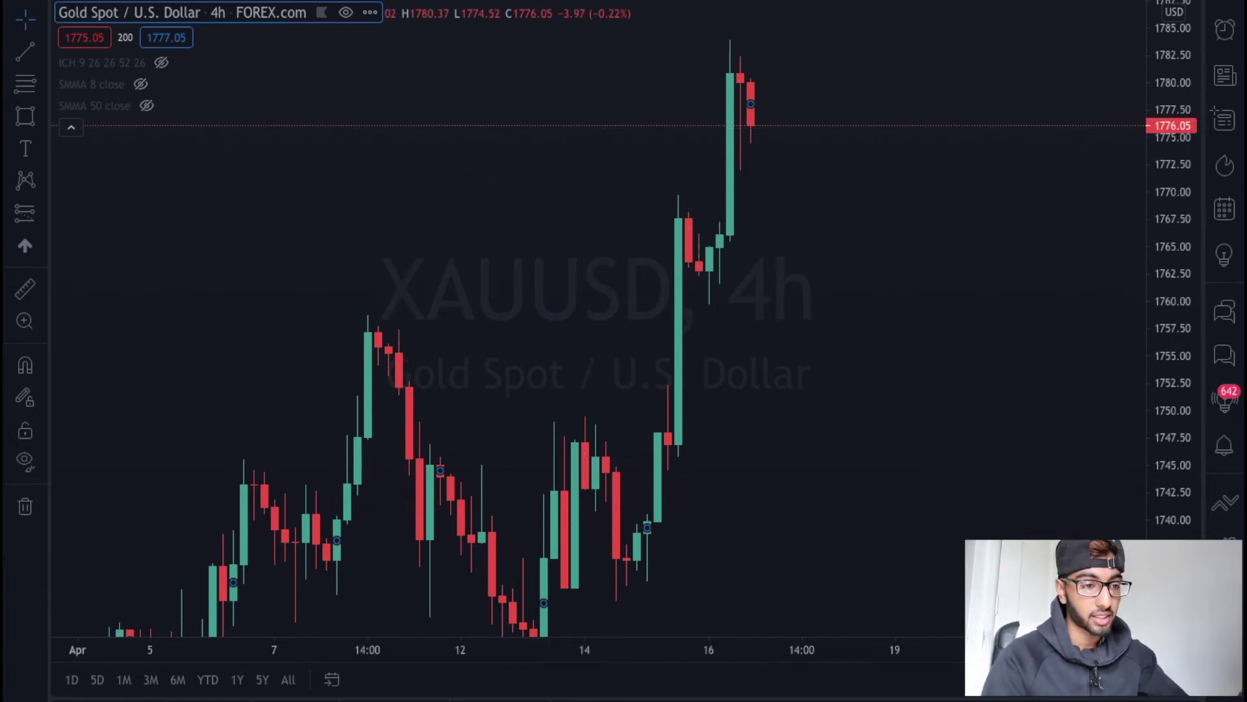
left_click_drag(1169, 208, 1172, 368)
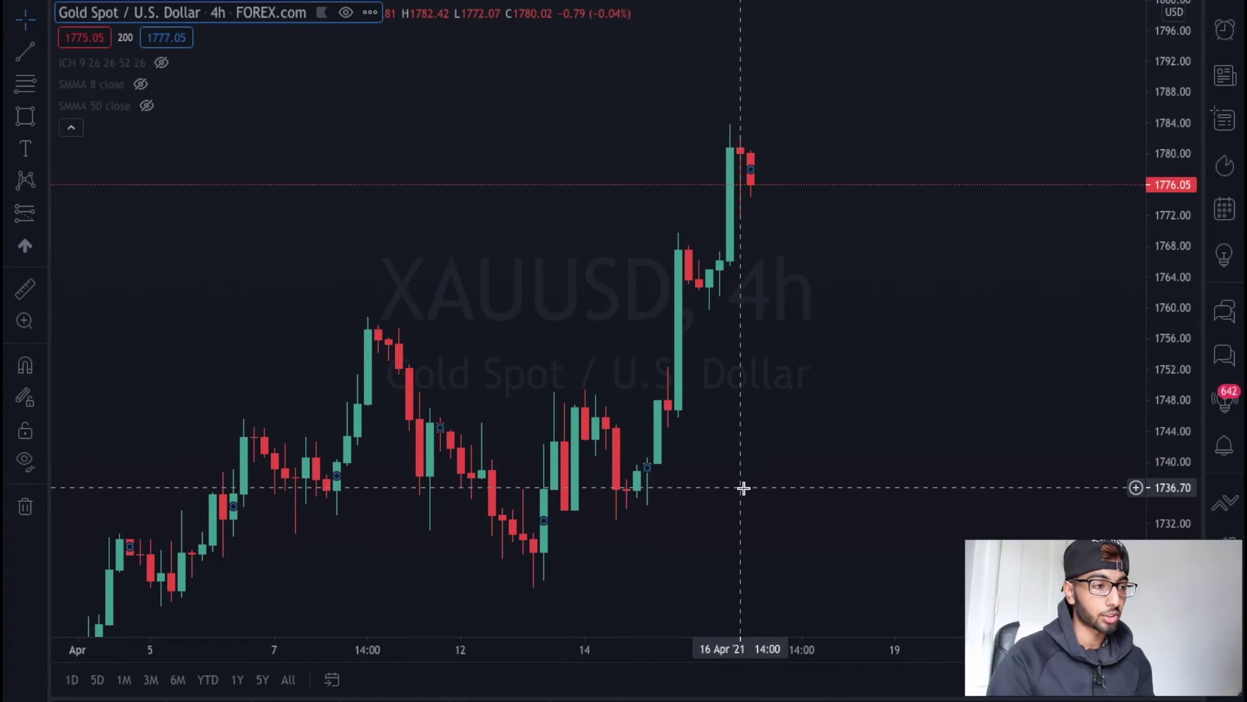
- Switch the chart to the 1-minute timeframe to examine recent price action, and return it to 4 hours
left_click(164, 2)
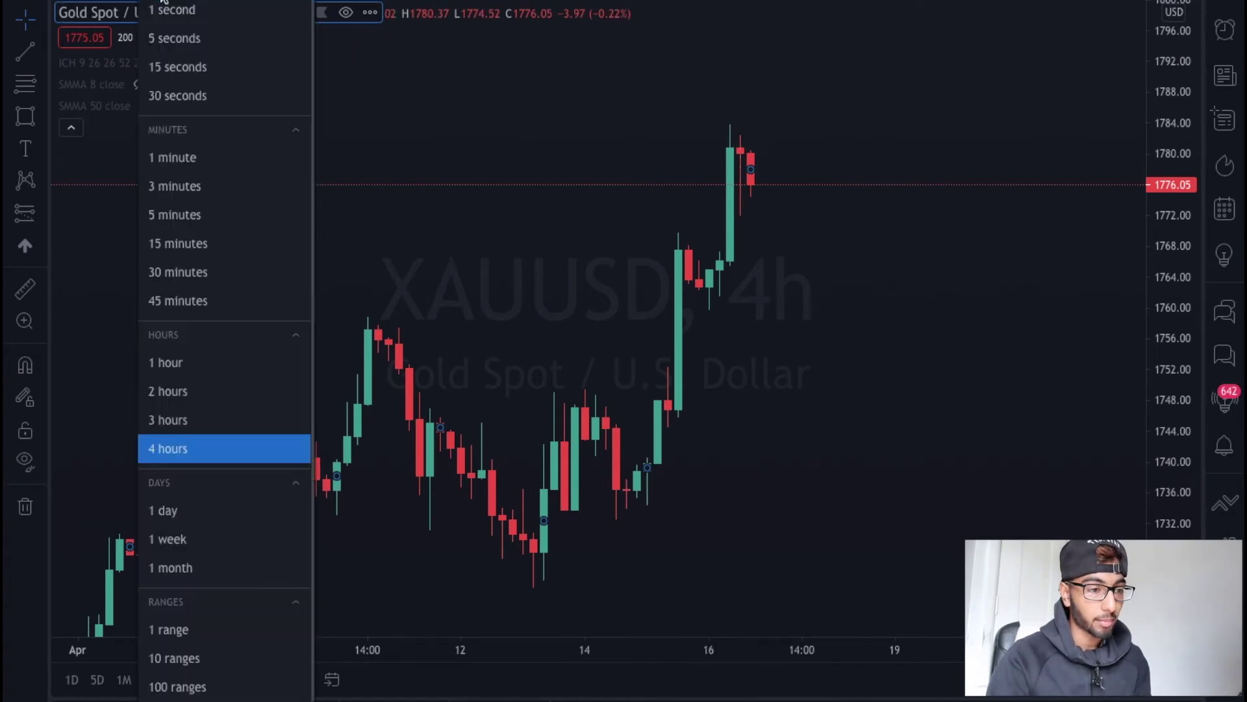
left_click(174, 170)
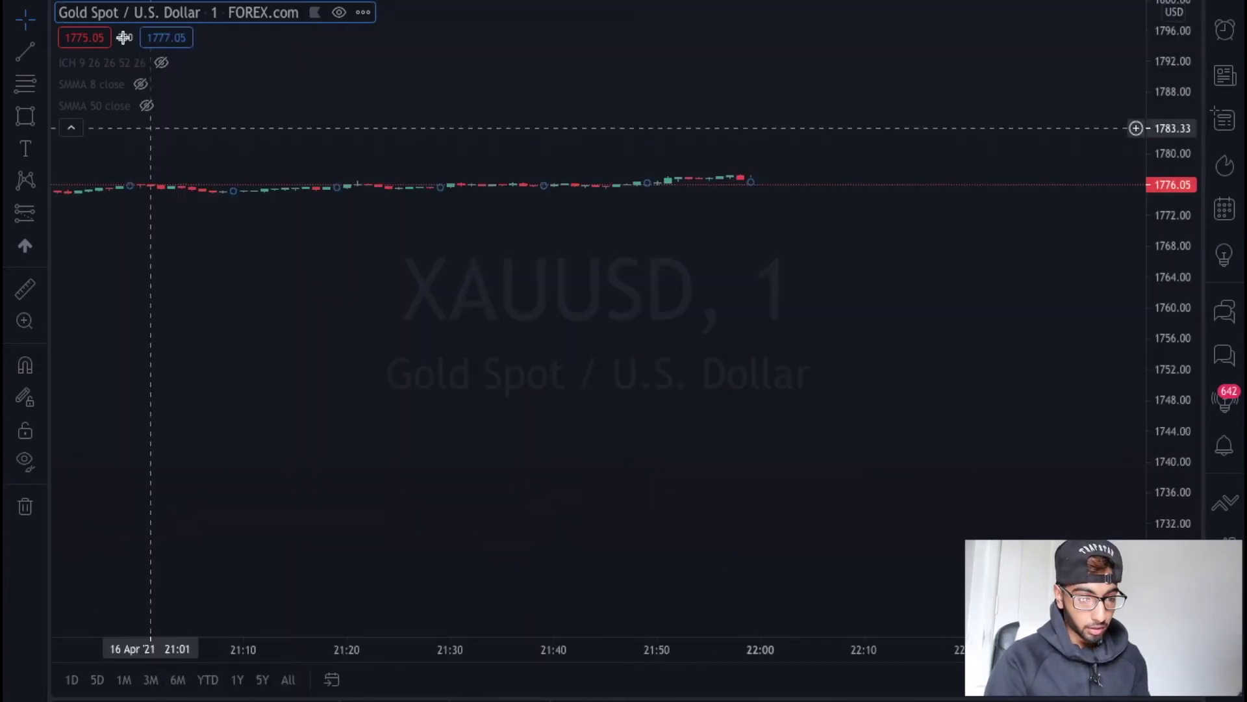
left_click(699, 595)
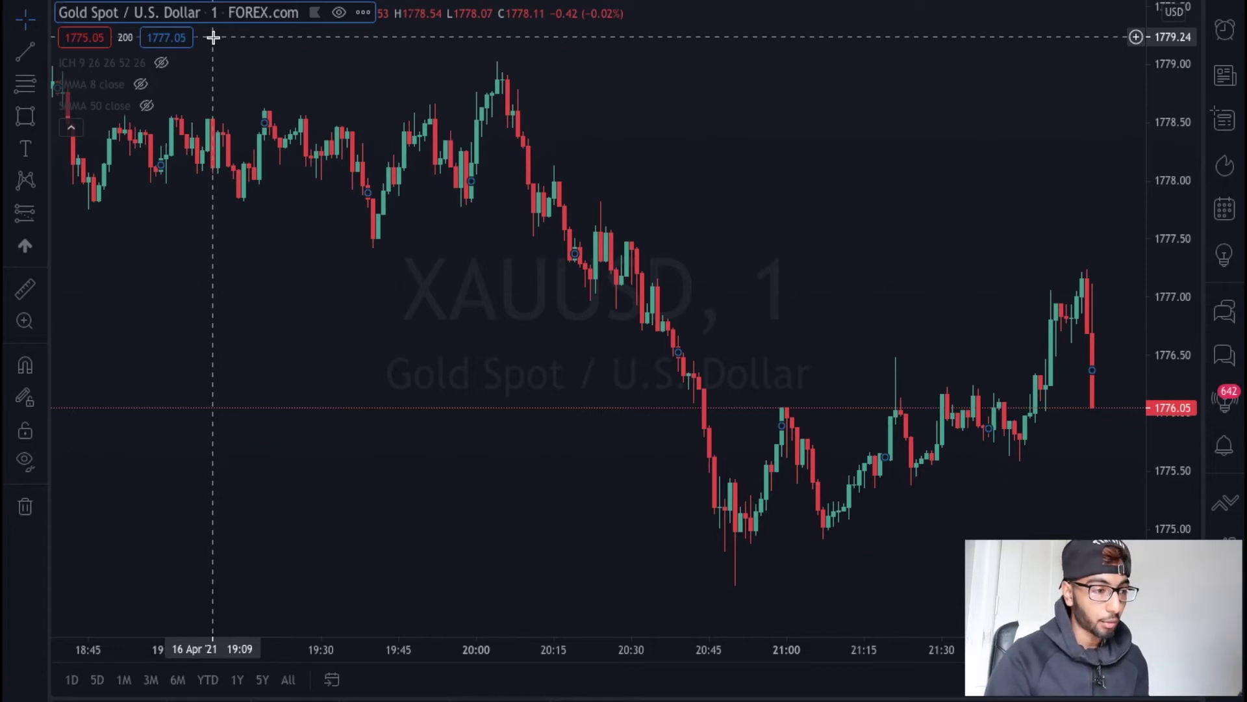
left_click(213, 12)
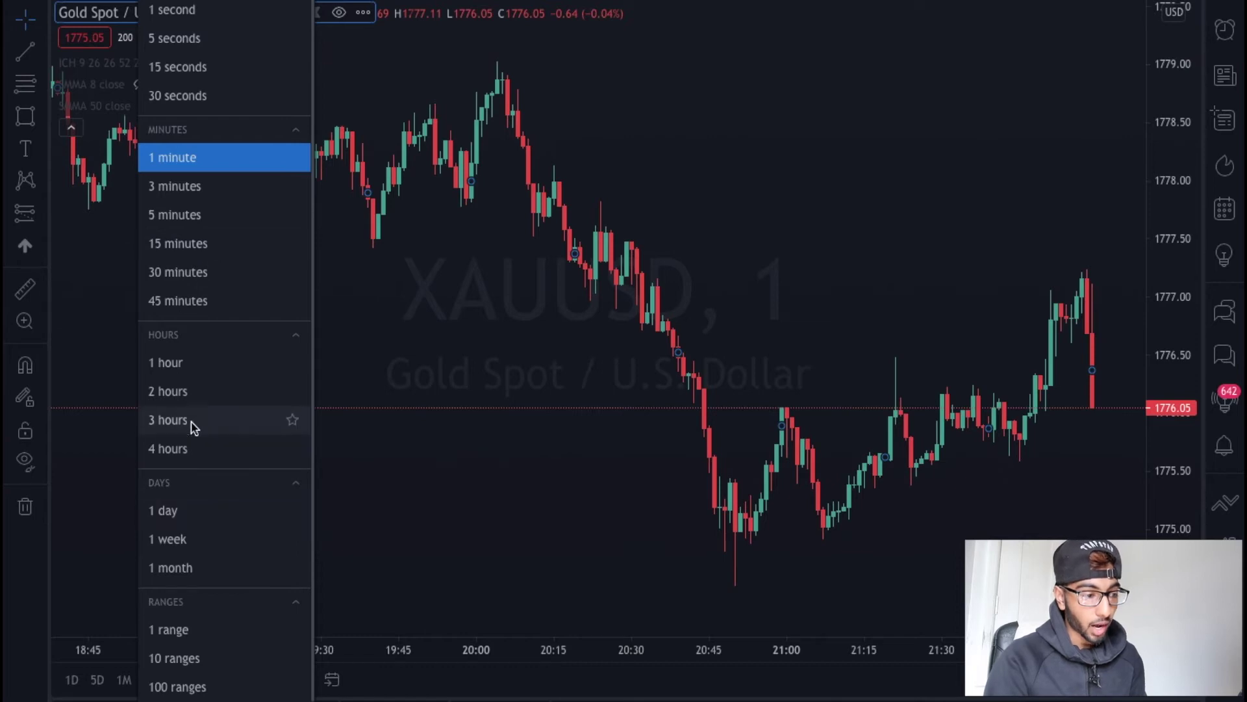
key("Escape")
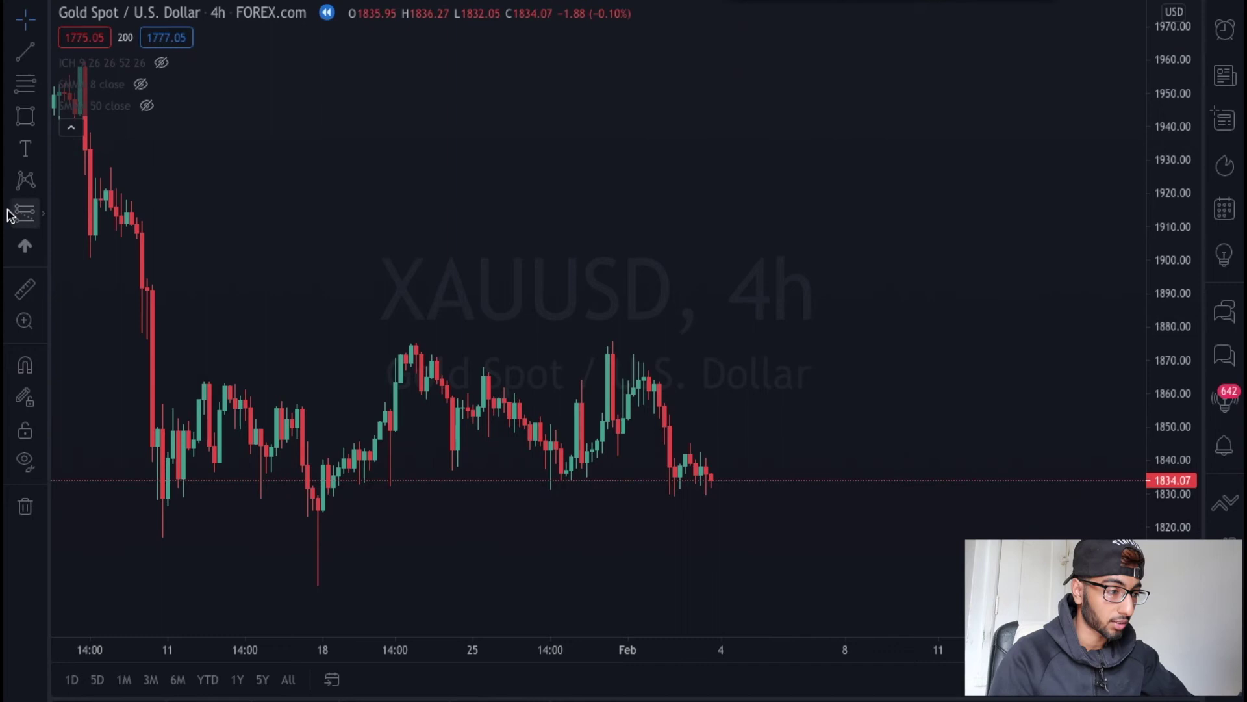
- Draw a rectangle around the sideways range from 8 Jan into early February, from about 1824.69 to 1875.95
left_click(42, 116)
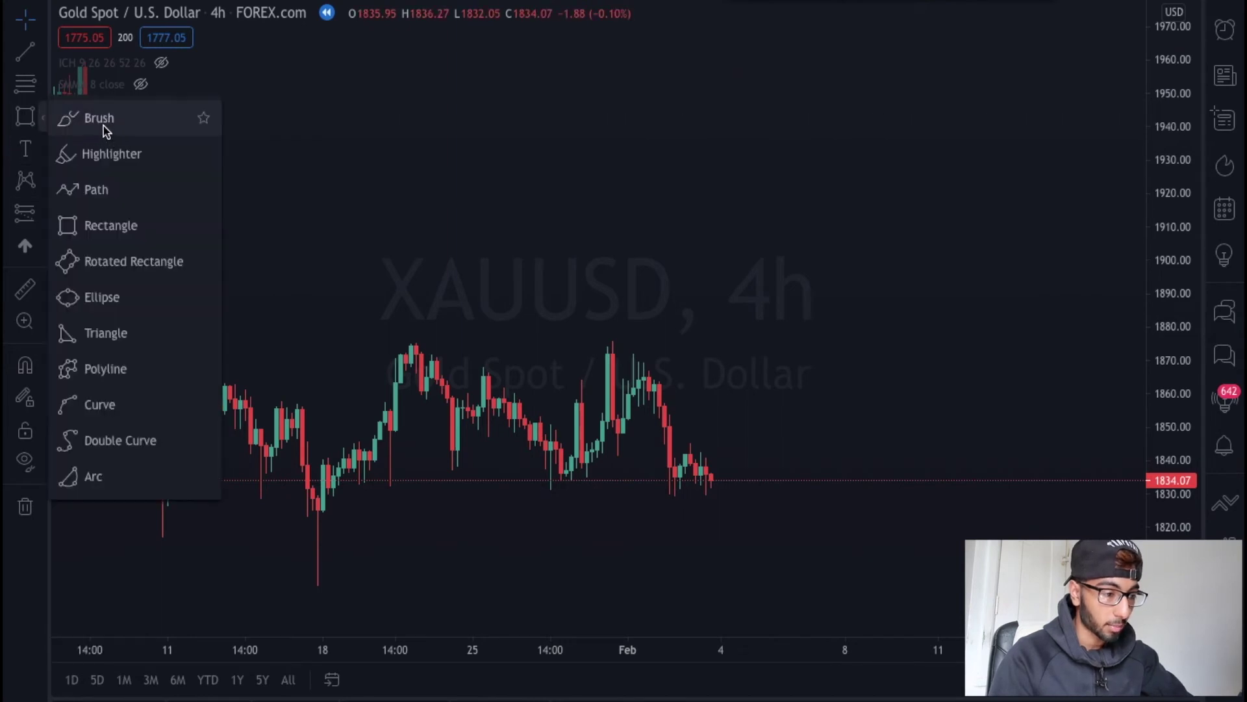
left_click(99, 238)
mouse_move(141, 341)
left_mouse_down()
mouse_move(774, 494)
mouse_move(774, 529)
mouse_move(763, 511)
left_mouse_up()
left_click(631, 334)
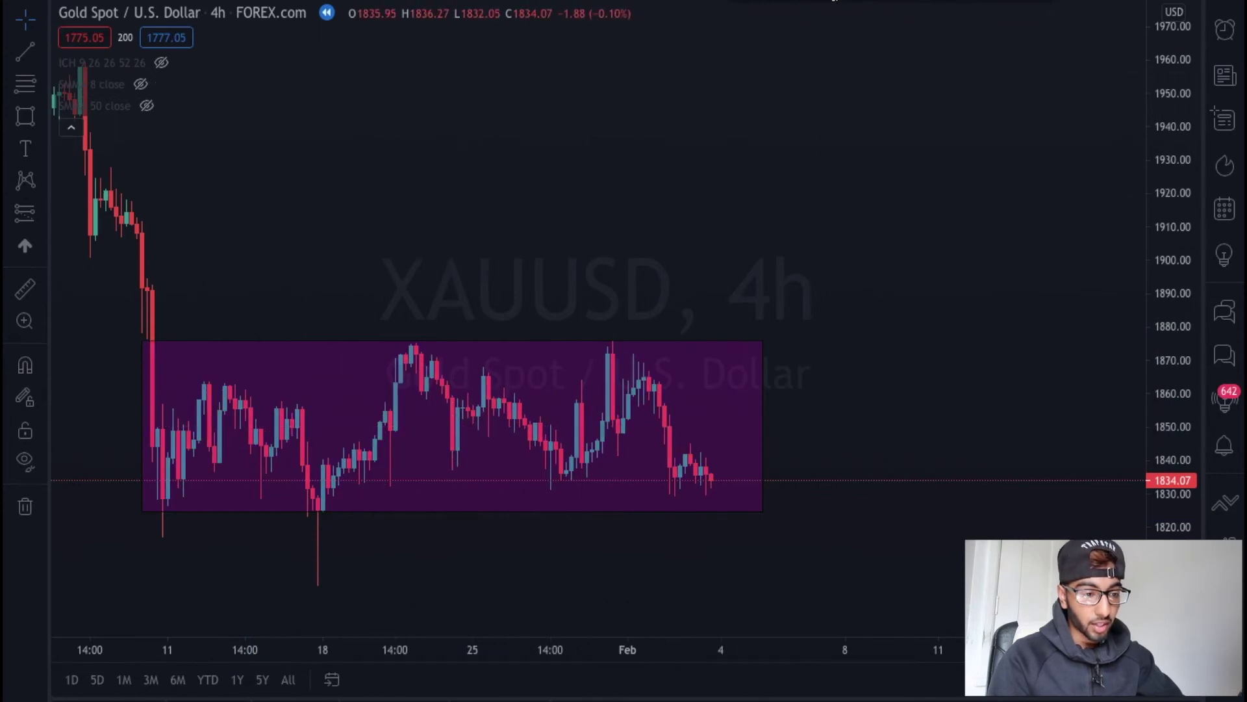
- Advance the replay until price breaks below the range and rebounds, and delete the range rectangle
left_click(835, 1)
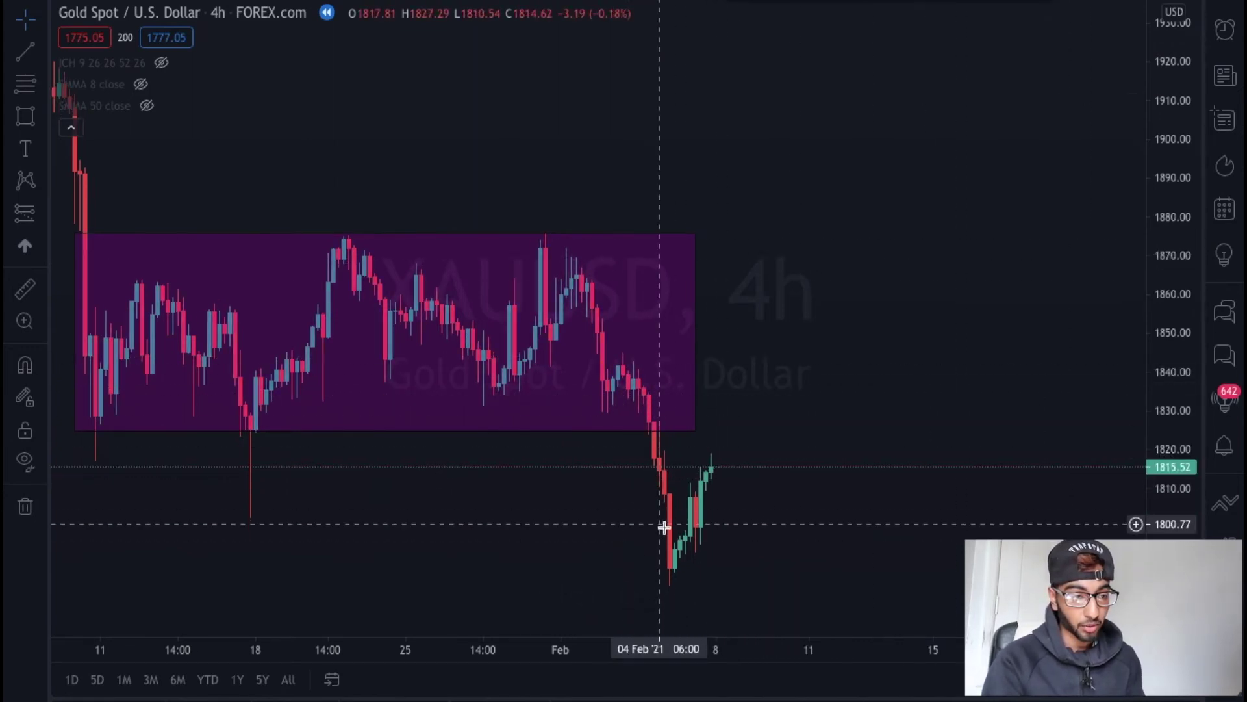
left_click(696, 331)
left_click_drag(693, 330, 721, 330)
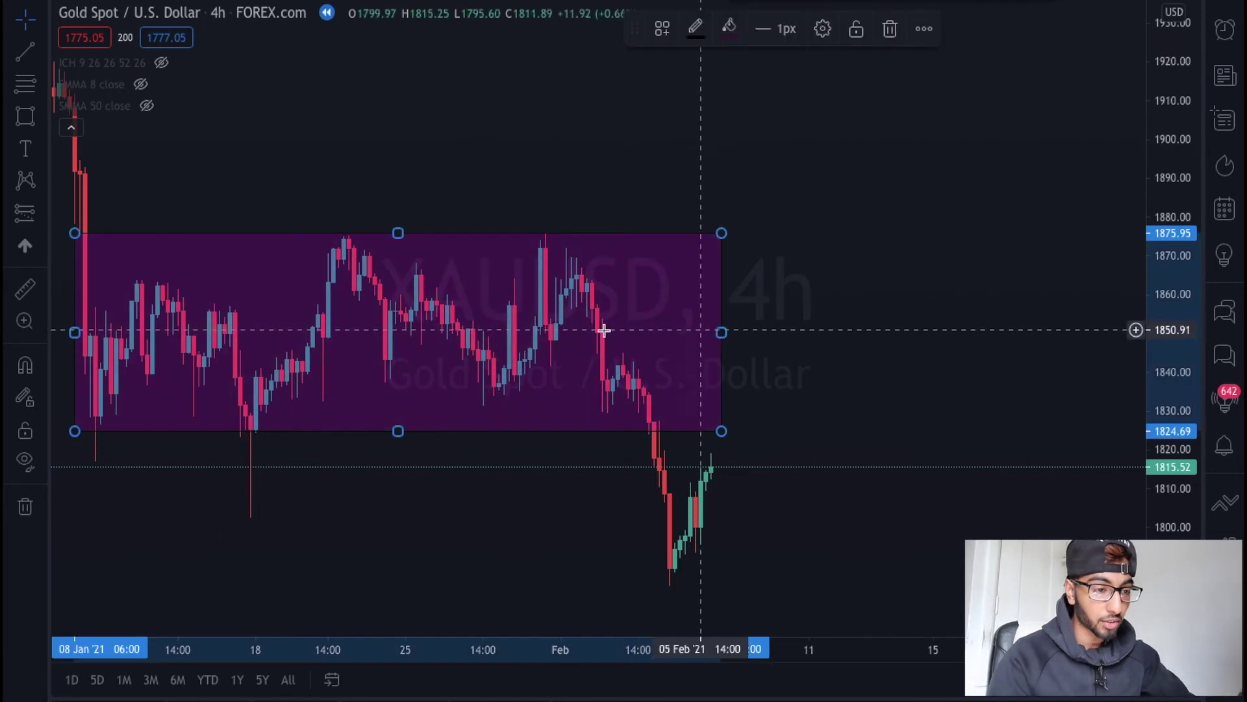
key("Delete")
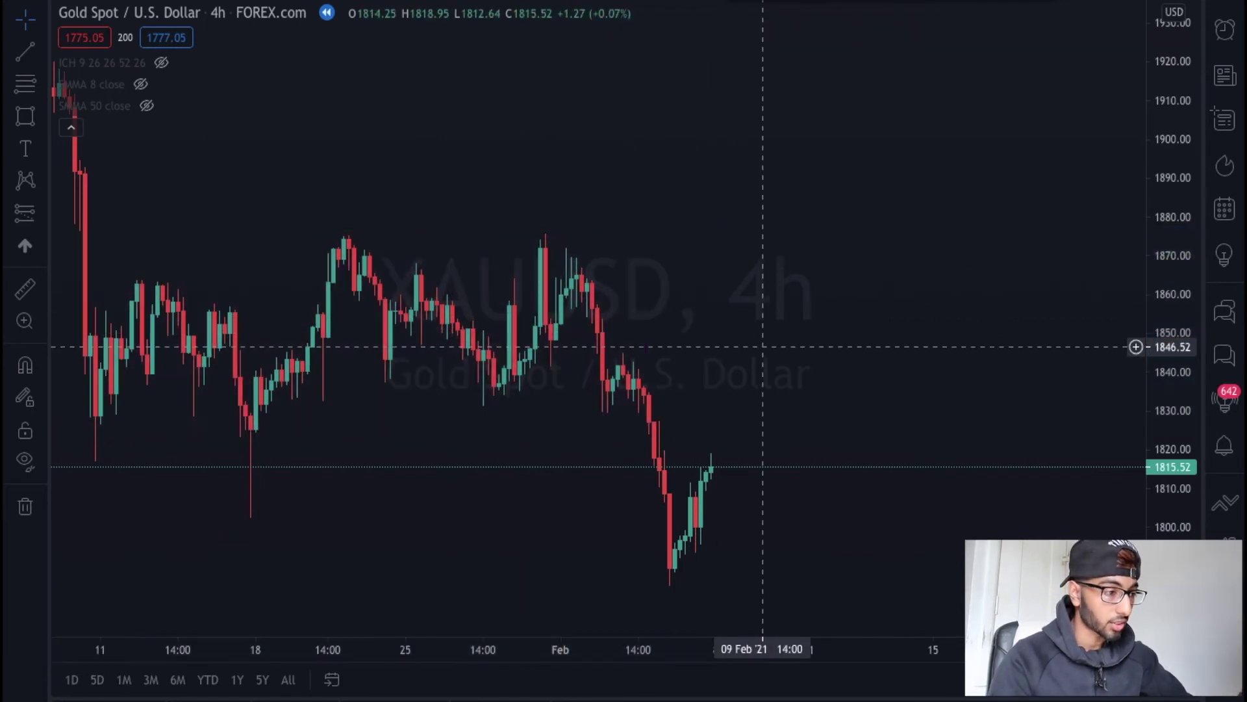
- Draw a Fibonacci retracement from the swing high at about 1876.10 to the swing low at about 1784.60
left_click(24, 85)
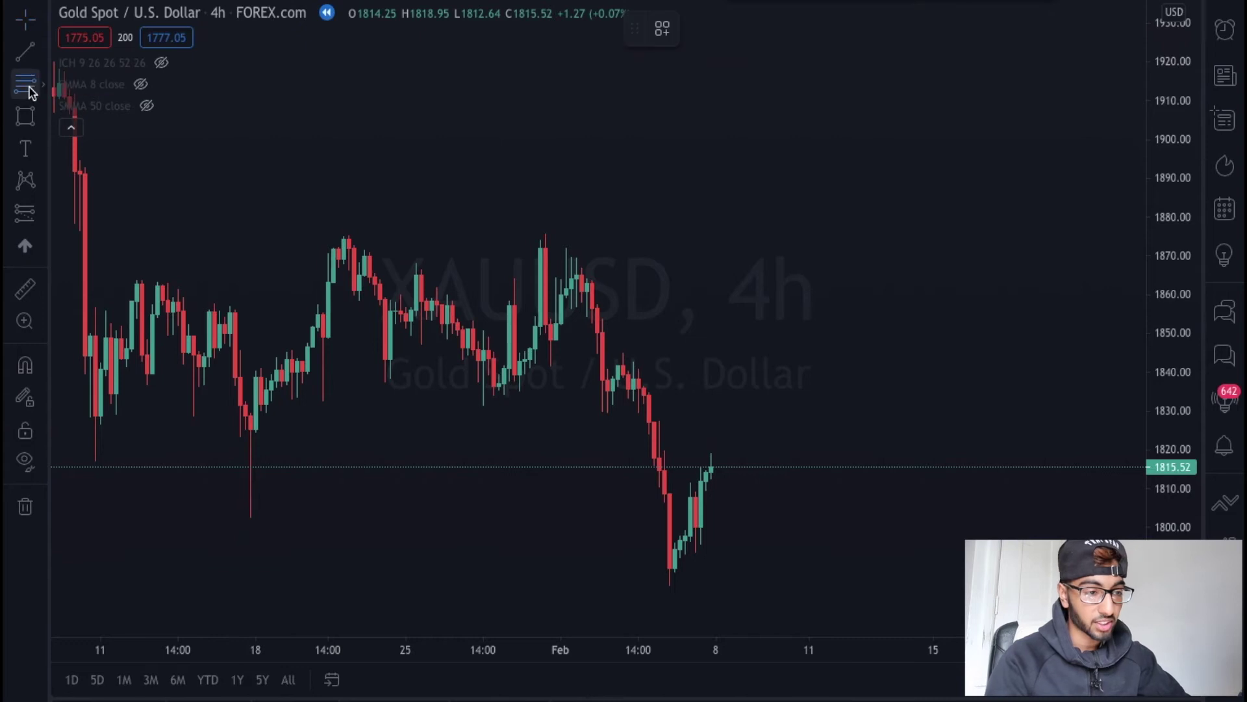
left_click(523, 232)
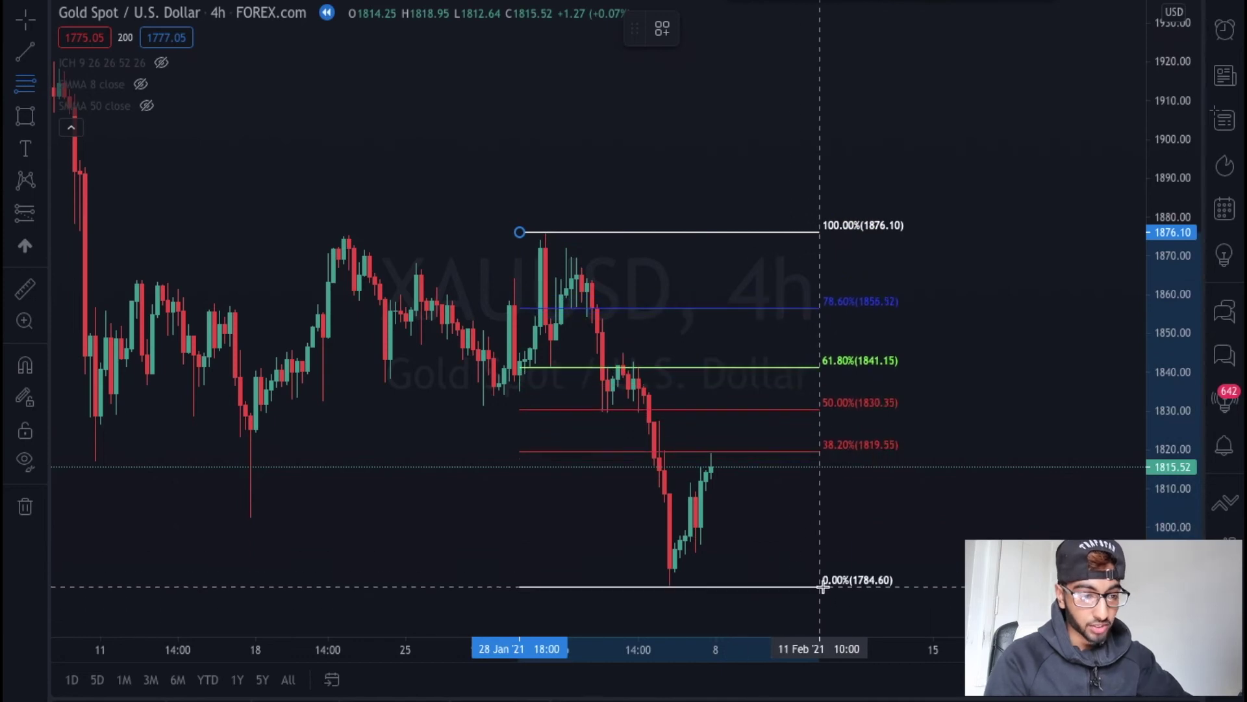
left_click(821, 586)
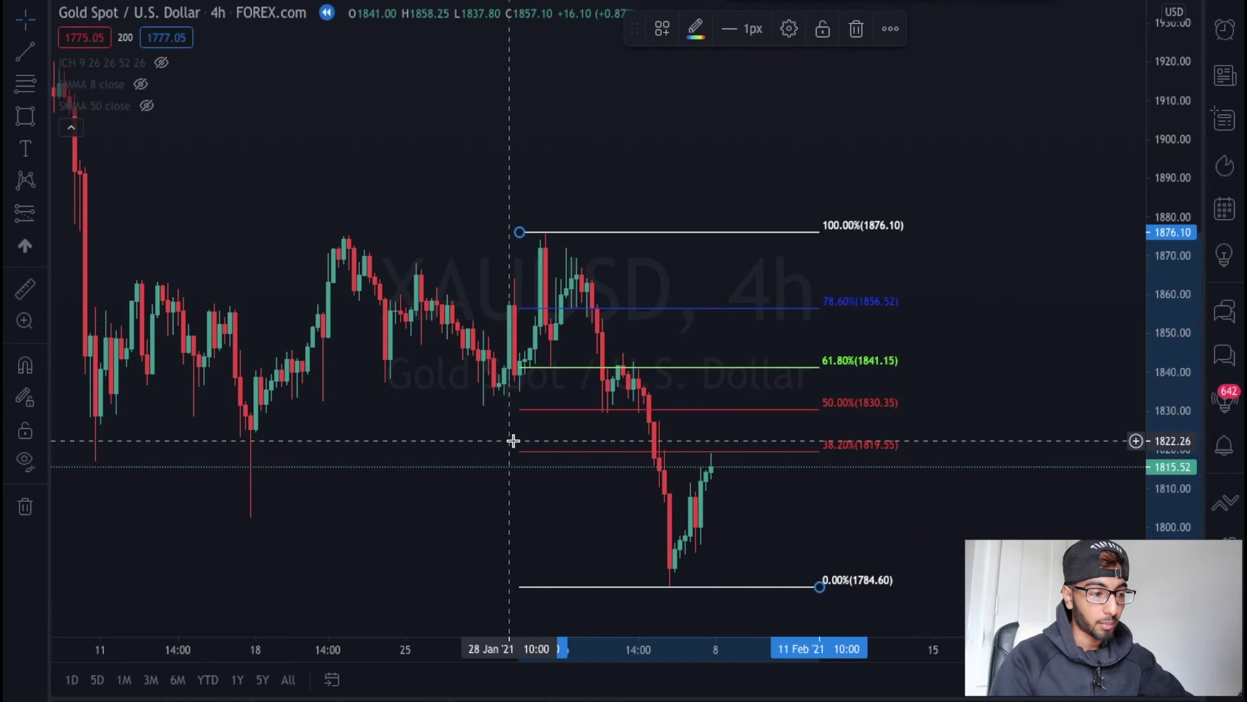
- Draw a rectangle zone over the 50% level, from about 1828.35 to 1835.82, and extend its start back to 7 Jan
left_click_drag(230, 434, 286, 438)
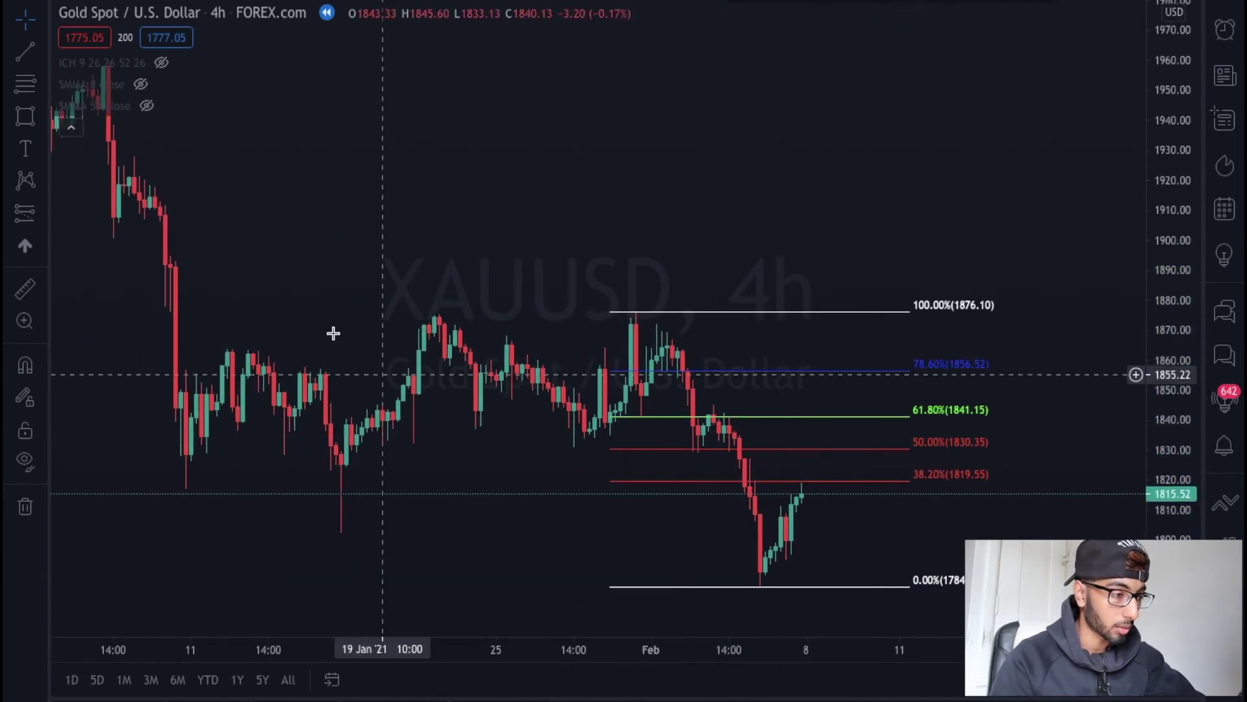
left_click(26, 117)
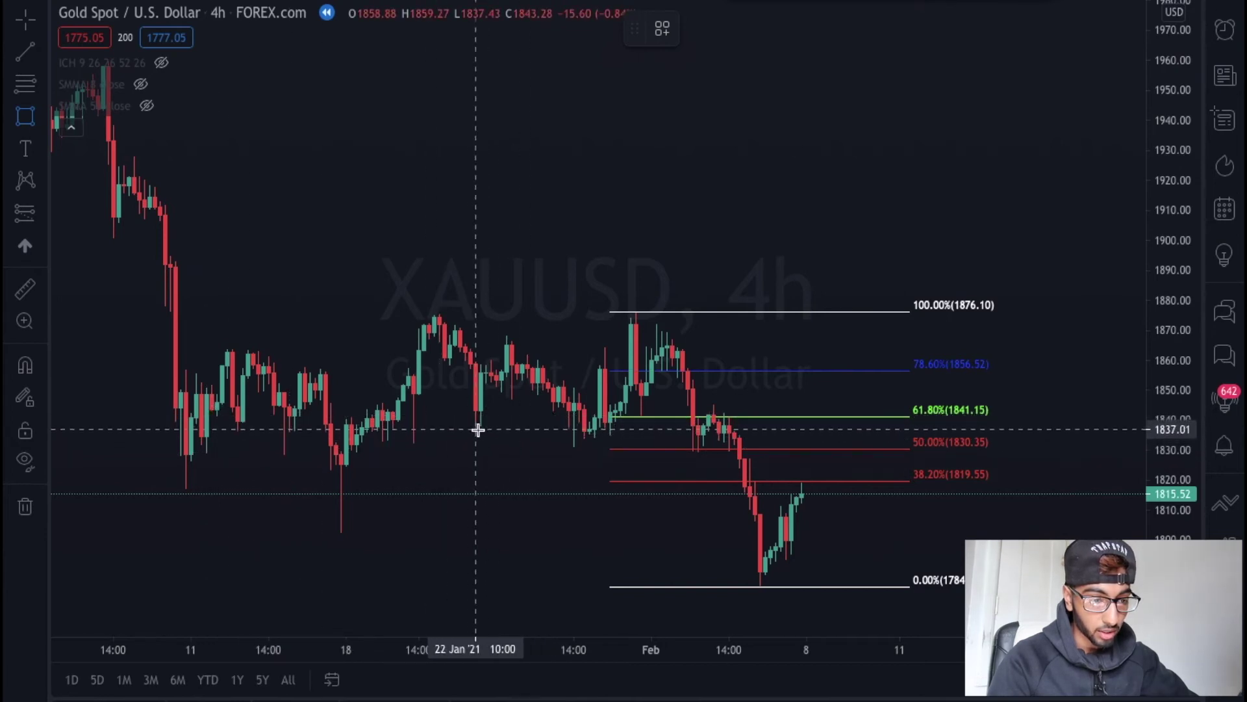
mouse_move(478, 433)
left_mouse_down()
mouse_move(774, 482)
mouse_move(972, 452)
left_mouse_up()
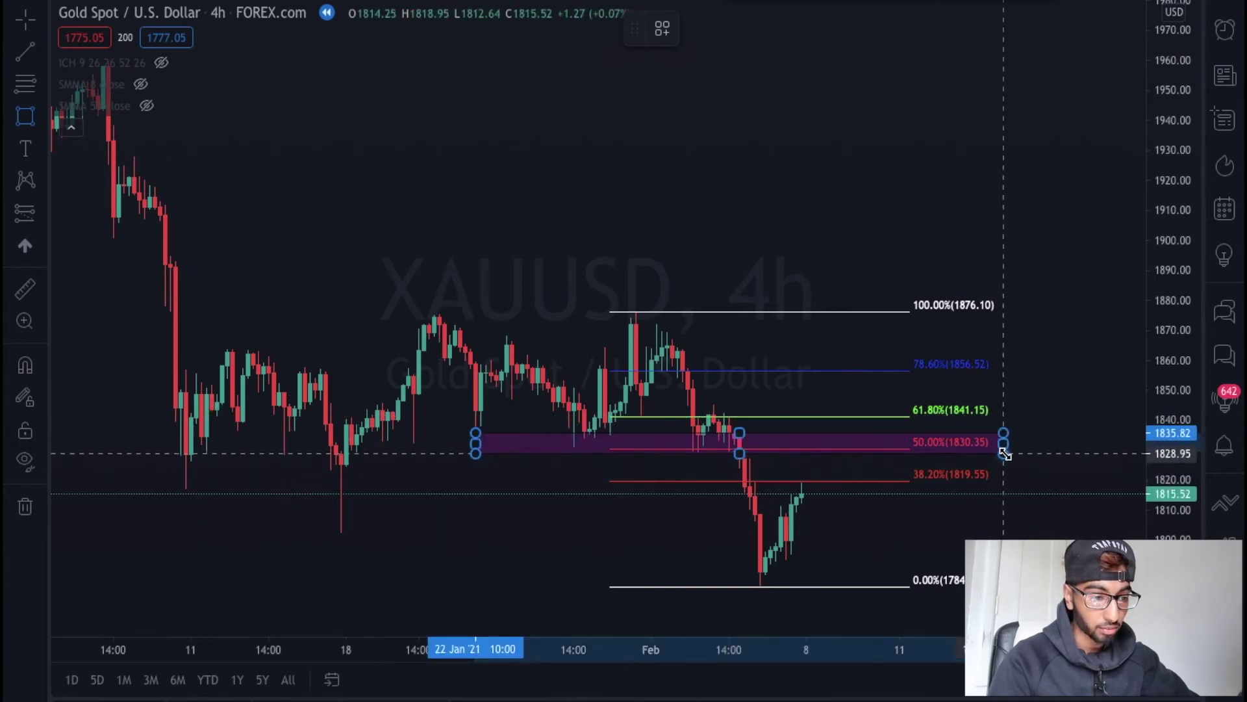
left_click_drag(476, 444, 128, 445)
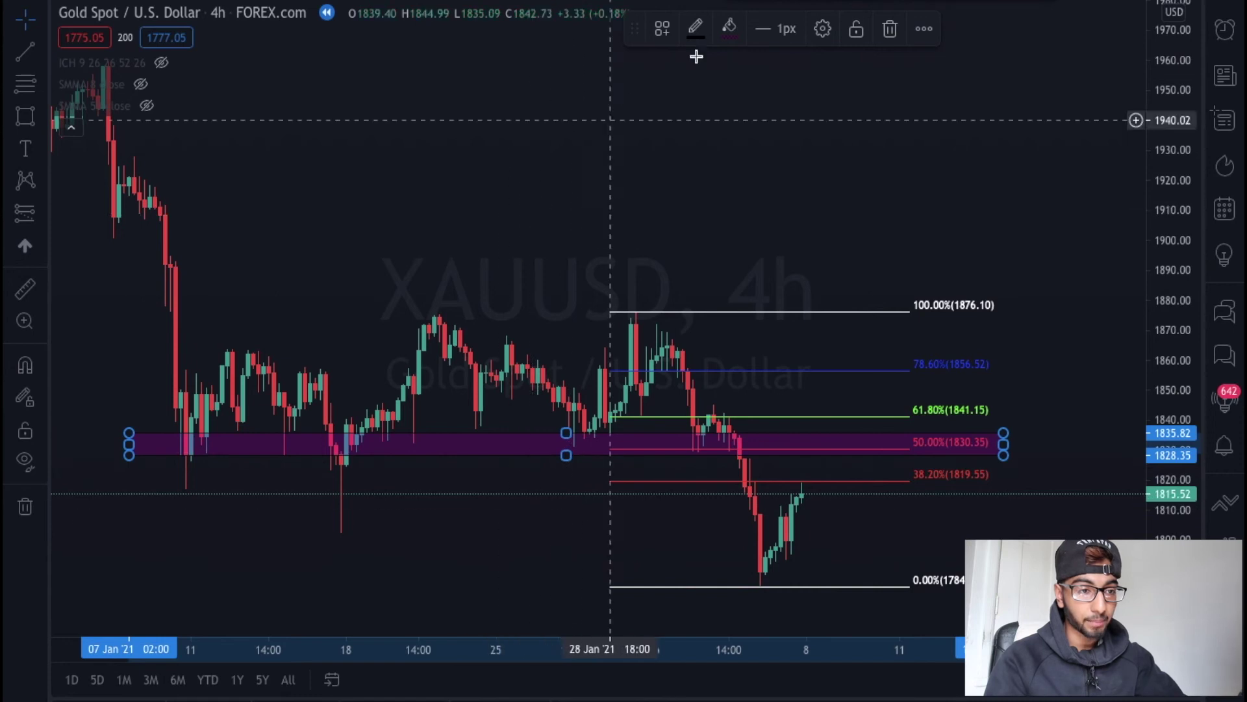
- Advance the replay bar by bar until price rises into the zone at the 50% level
key("shift+Right")
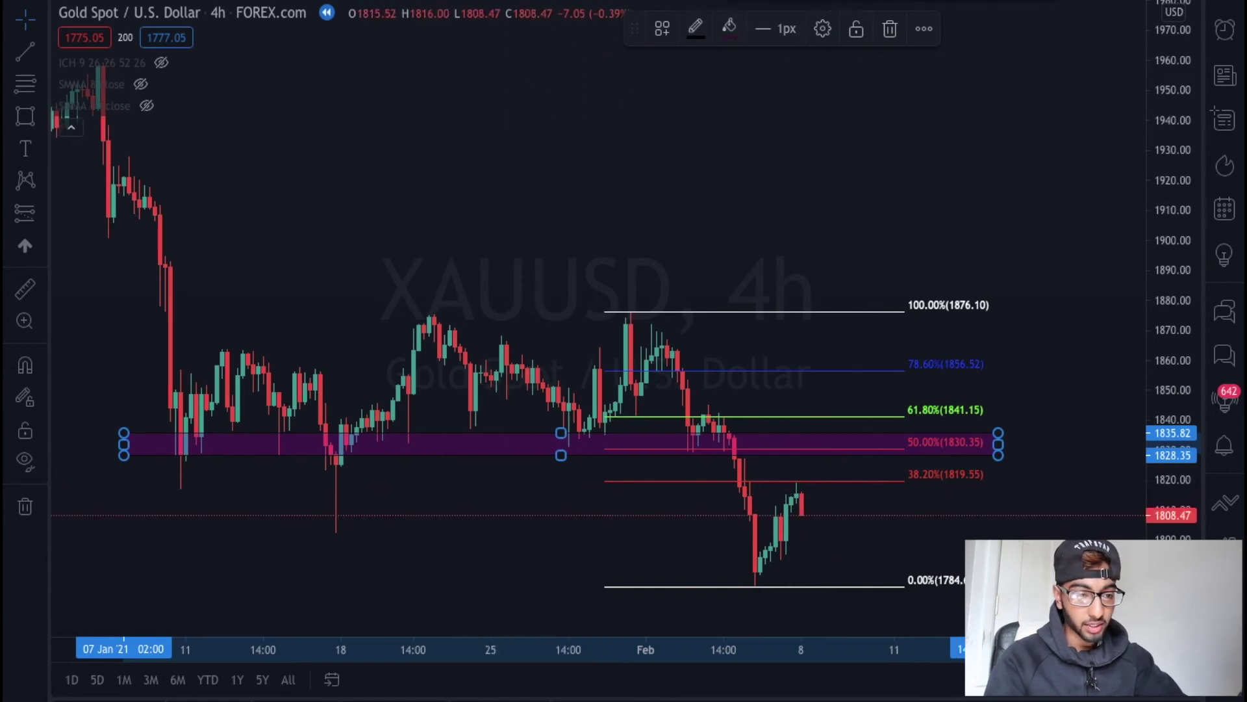
key("shift+Right")
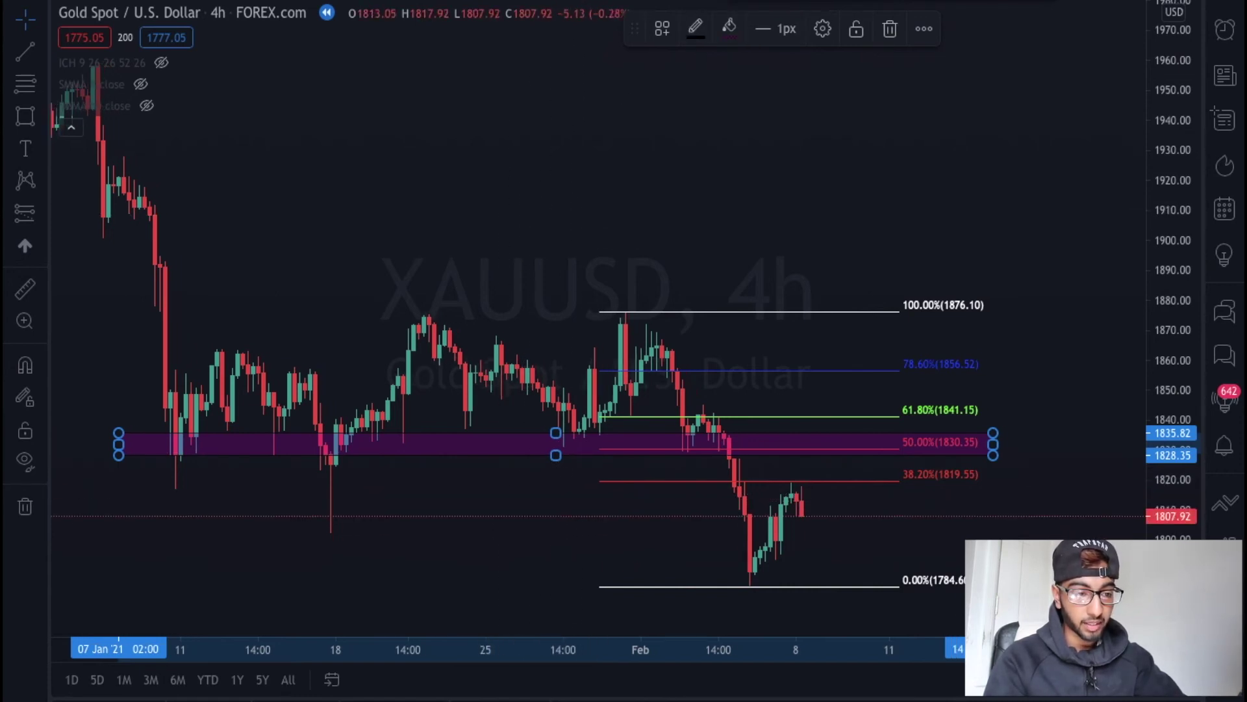
key("shift+Right")
key("shift+Right")
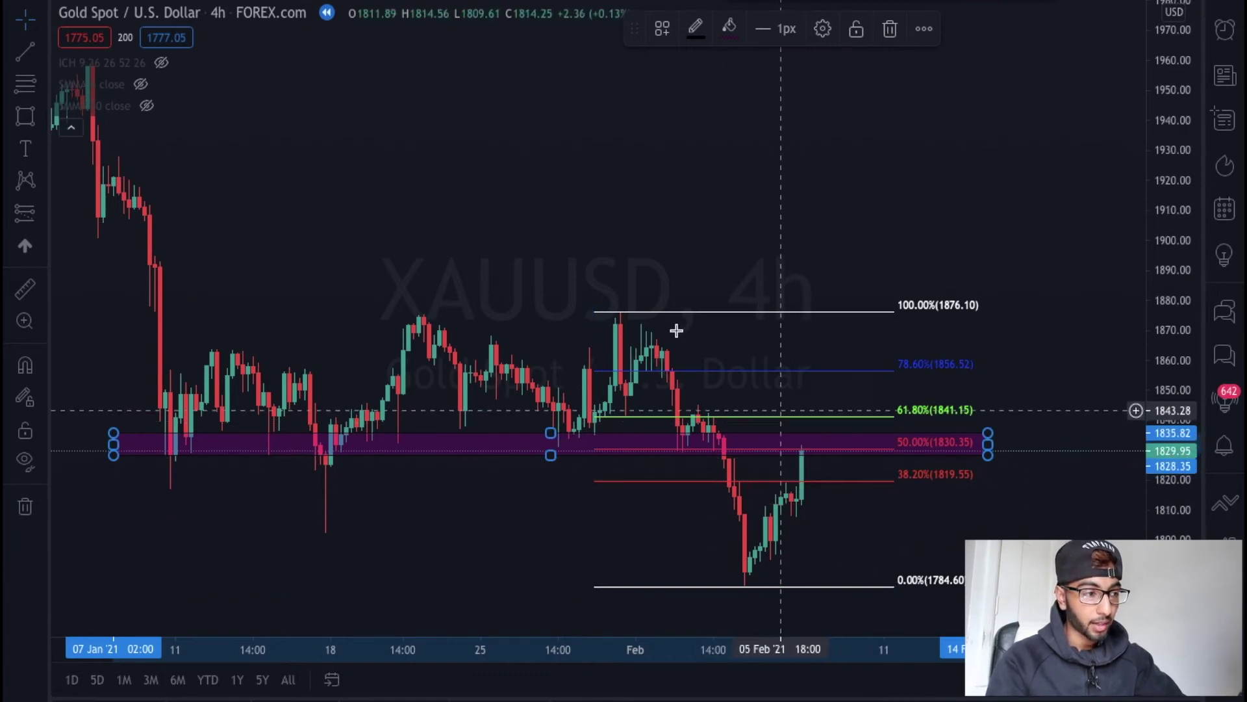
- Switch the chart to the 15-minute timeframe and rescale it to show price approaching the zone
left_click(218, 12)
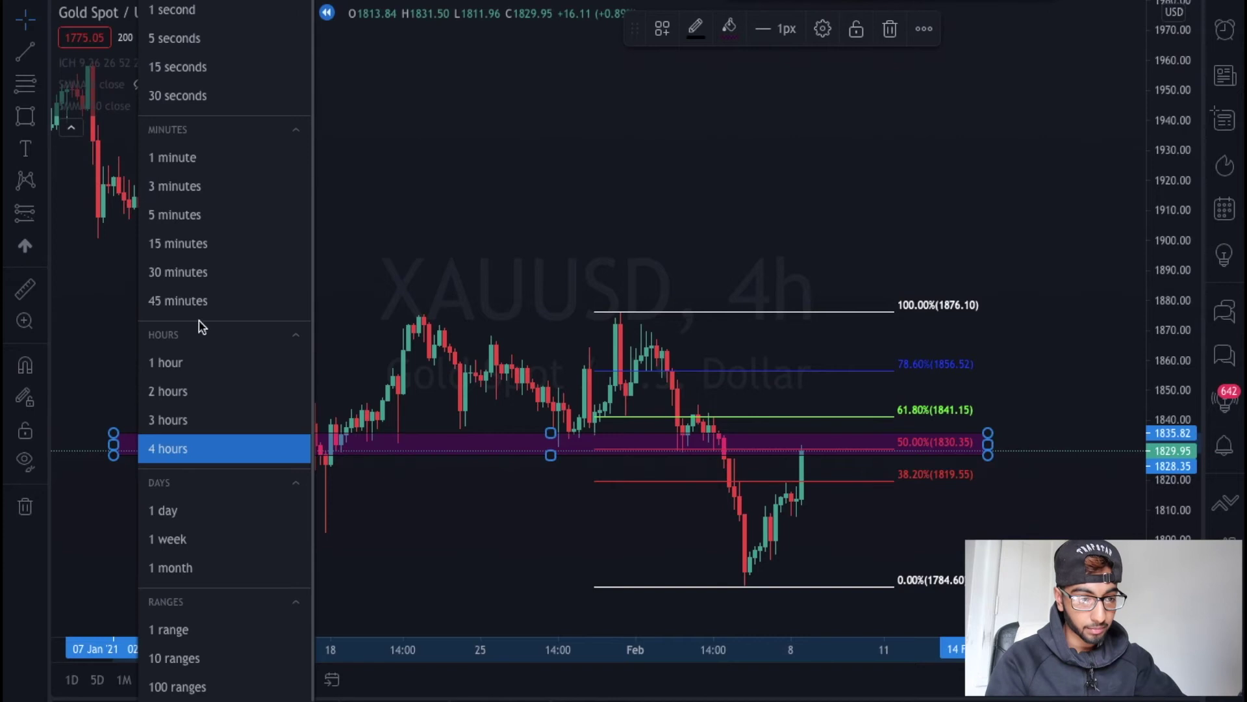
left_click(200, 253)
mouse_move(838, 484)
left_mouse_down()
mouse_move(735, 485)
mouse_move(720, 496)
left_mouse_up()
left_click_drag(1183, 181, 1180, 448)
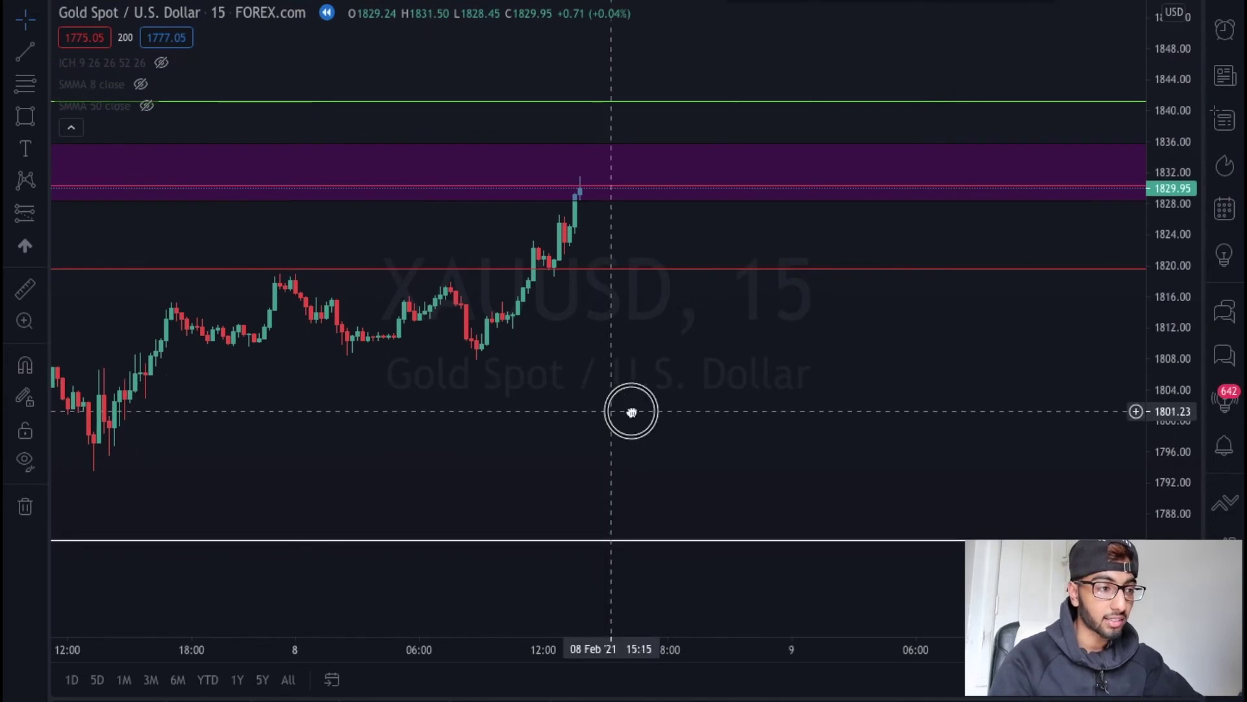
left_click_drag(631, 412, 802, 438)
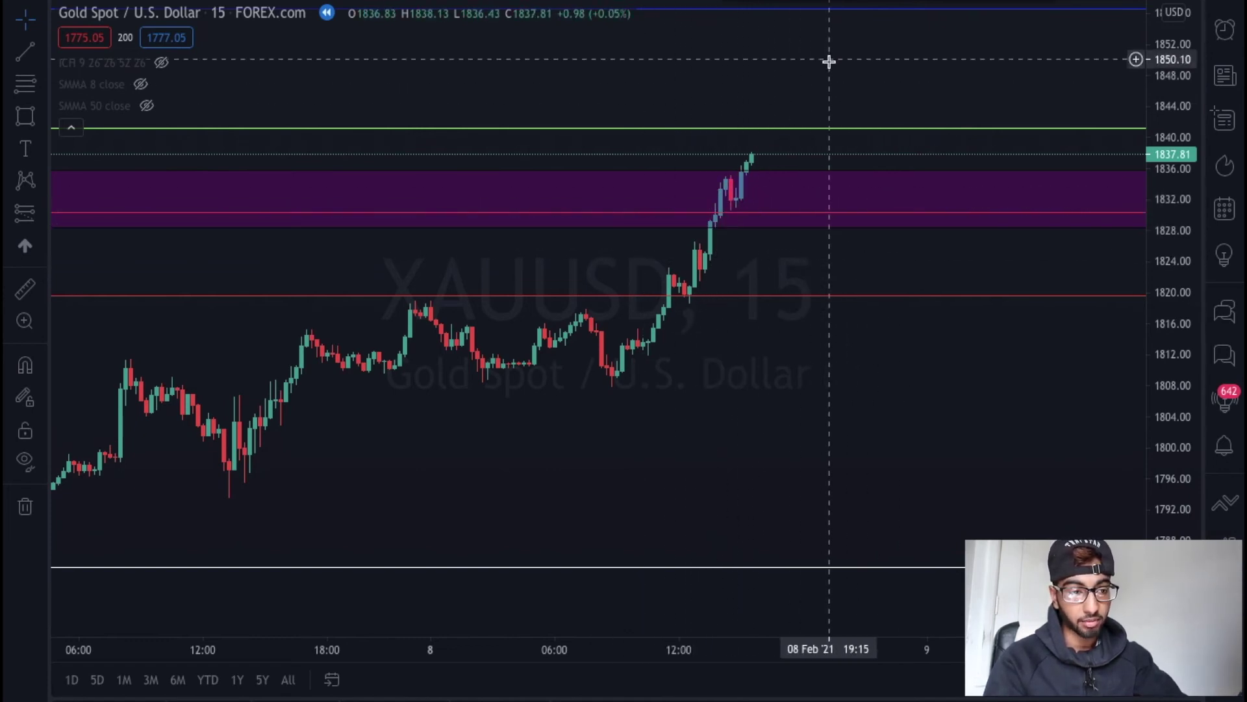
- Review the retracement on the 4-hour timeframe, and return to 15 minutes to examine the approach to the 78.6% level
type("240")
key("Return")
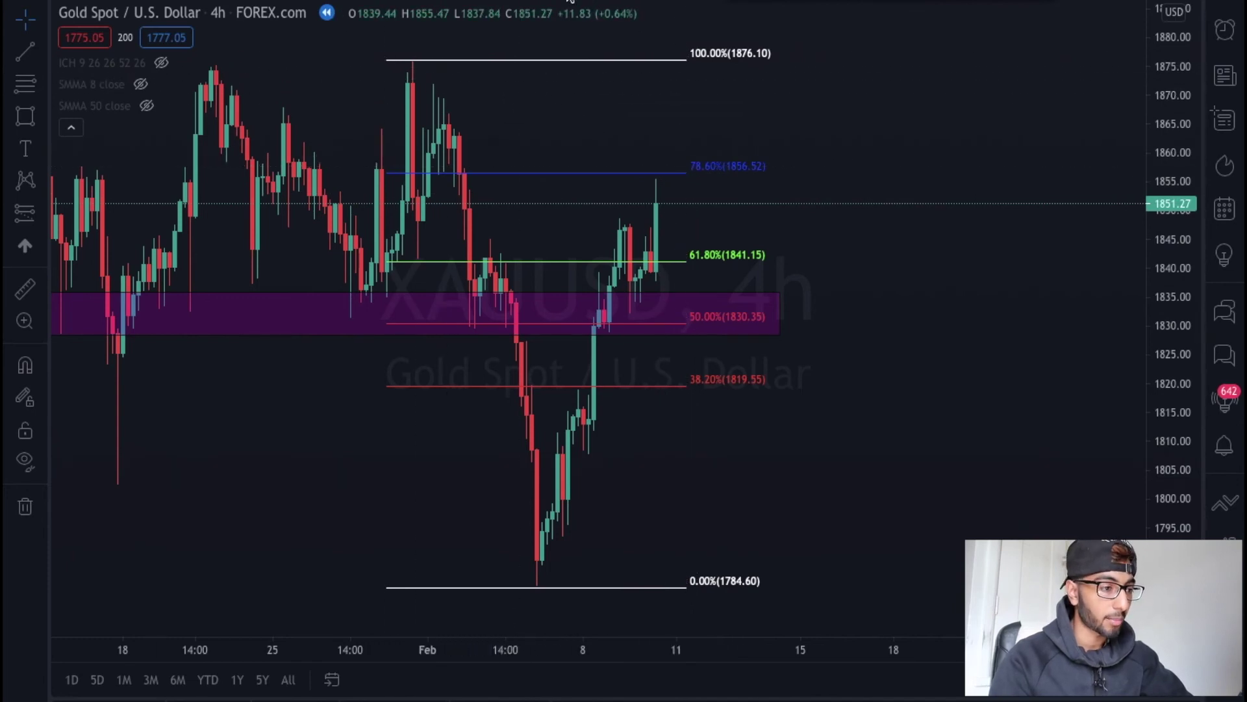
left_click(152, 1)
left_click(179, 245)
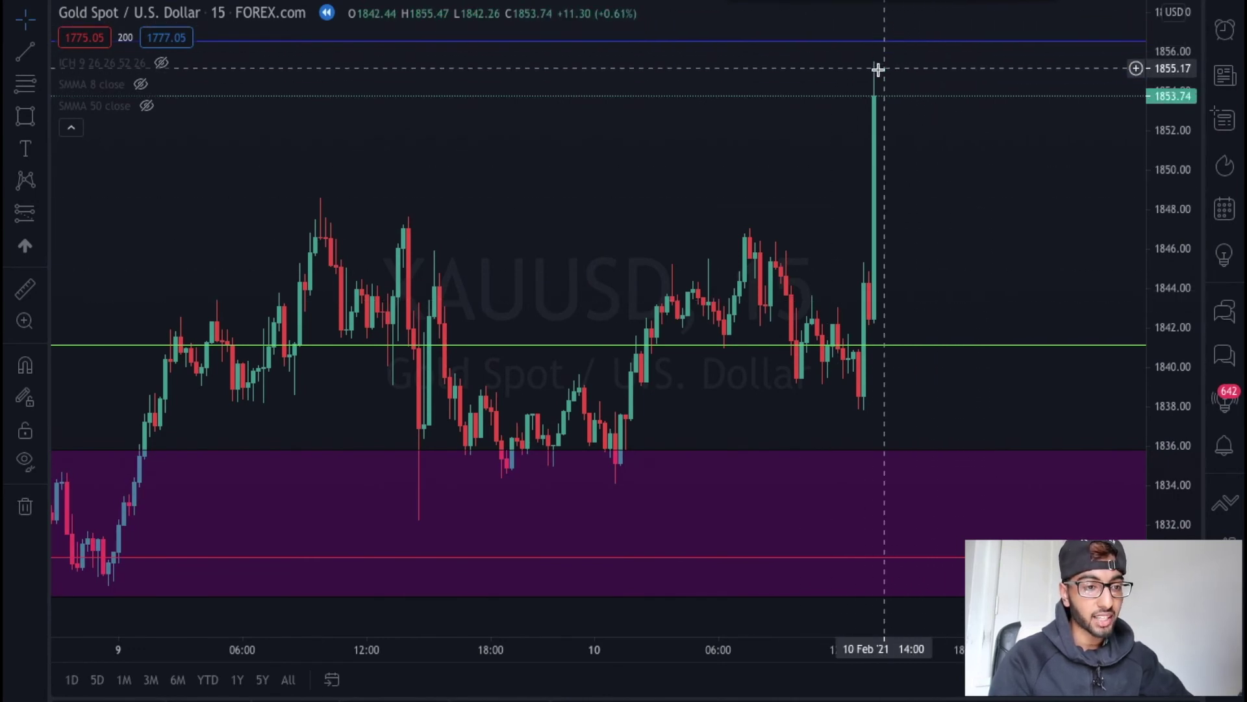
left_click_drag(816, 75, 655, 83)
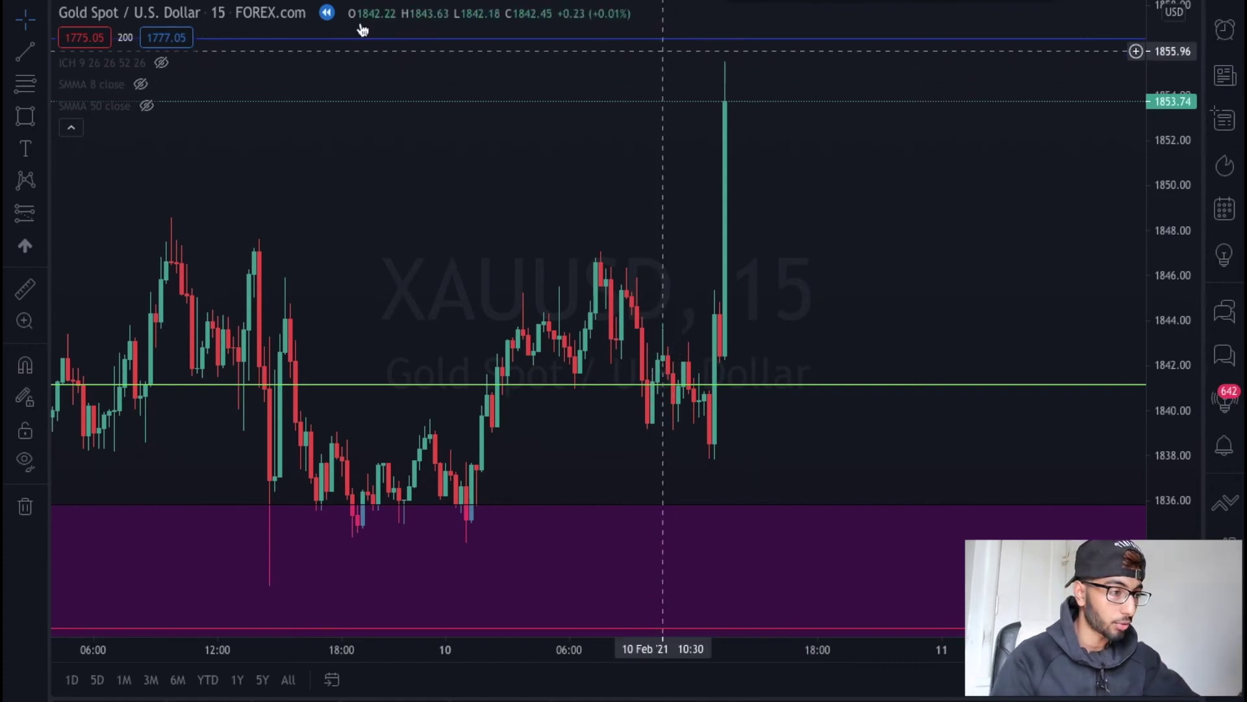
- Draw a rectangle zone just below the 78.6% level on 10 Feb, from about 1854.85 to 1856.72
left_click(18, 122)
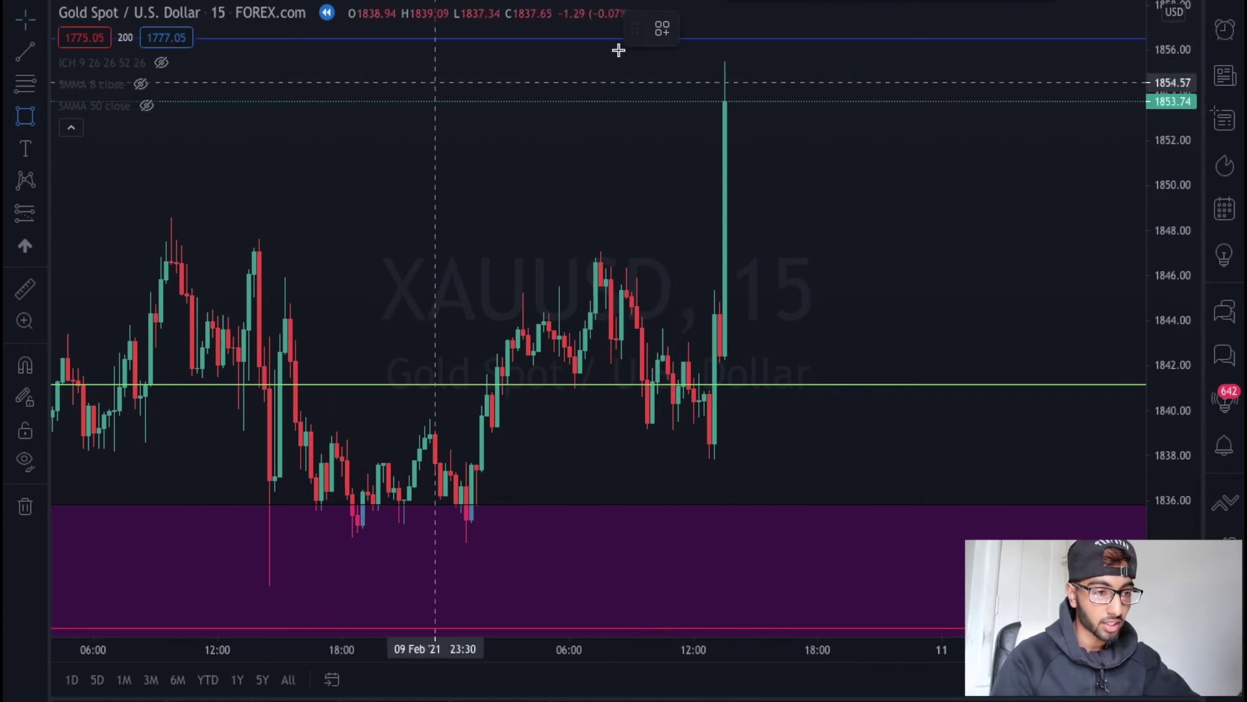
left_click(570, 34)
left_click(932, 76)
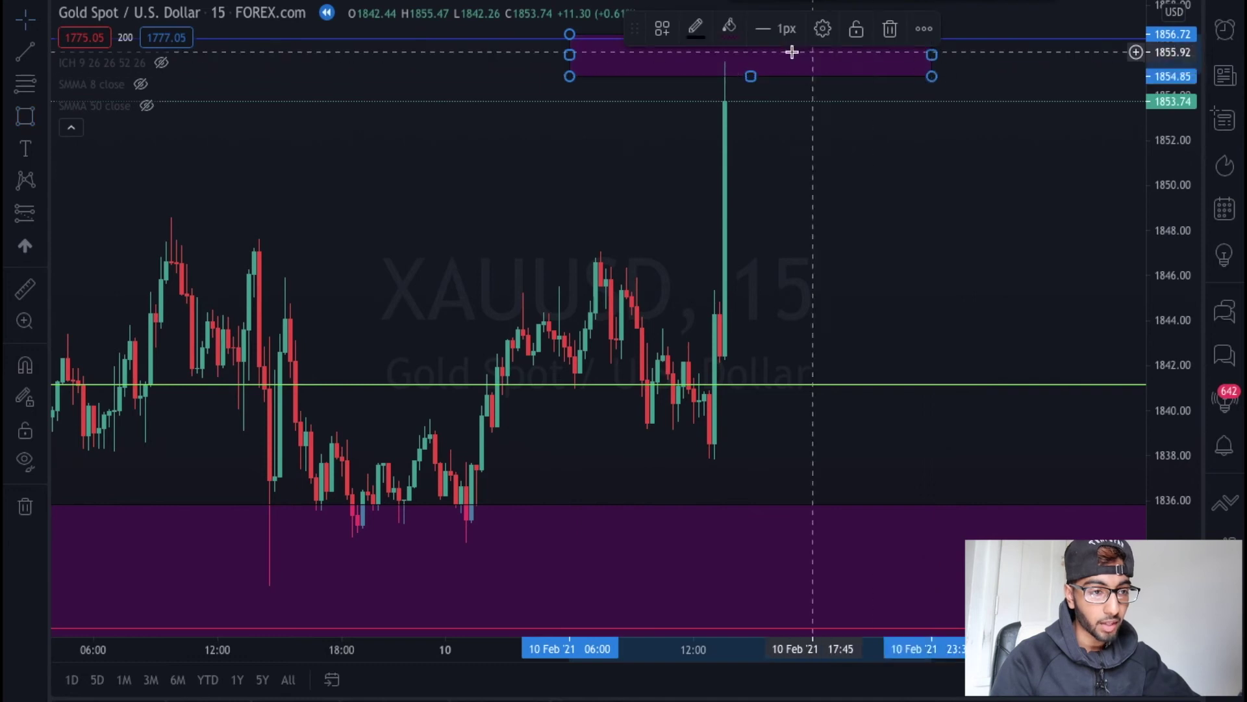
left_click(565, 123)
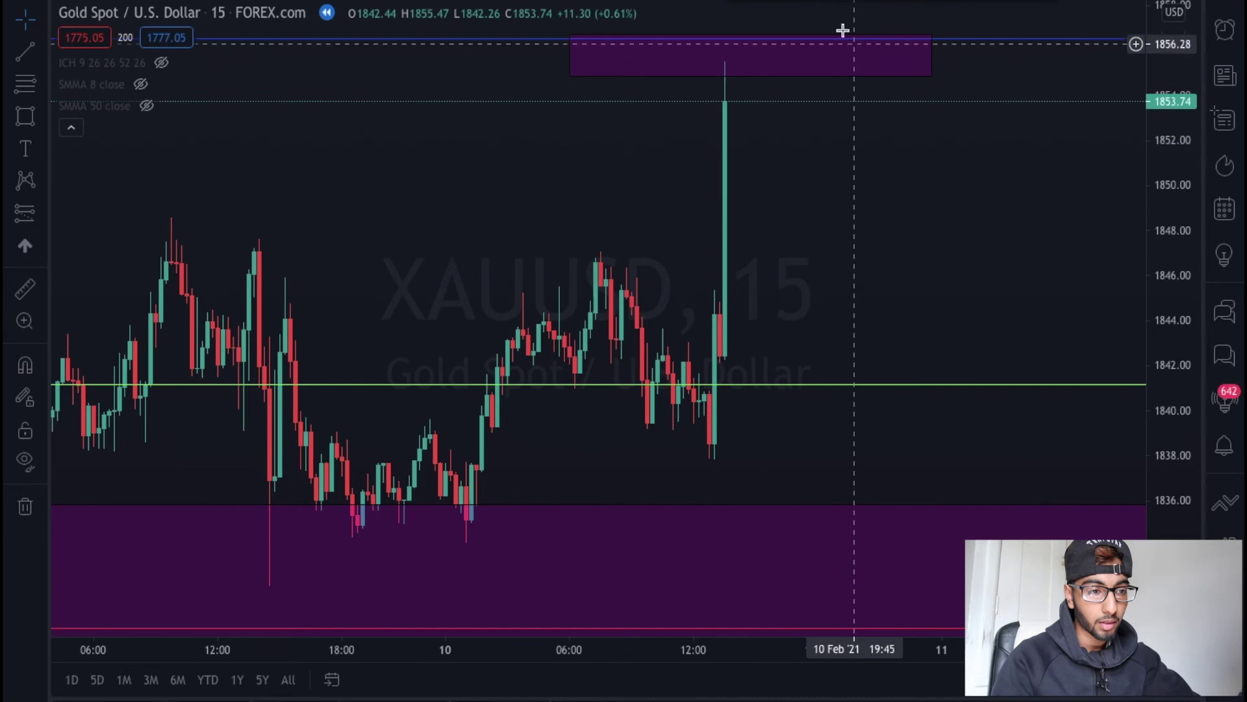
- Advance the replay one bar and place a Short Position with entry at about 1851.26 and stop at about 1856.95
key("shift+Right")
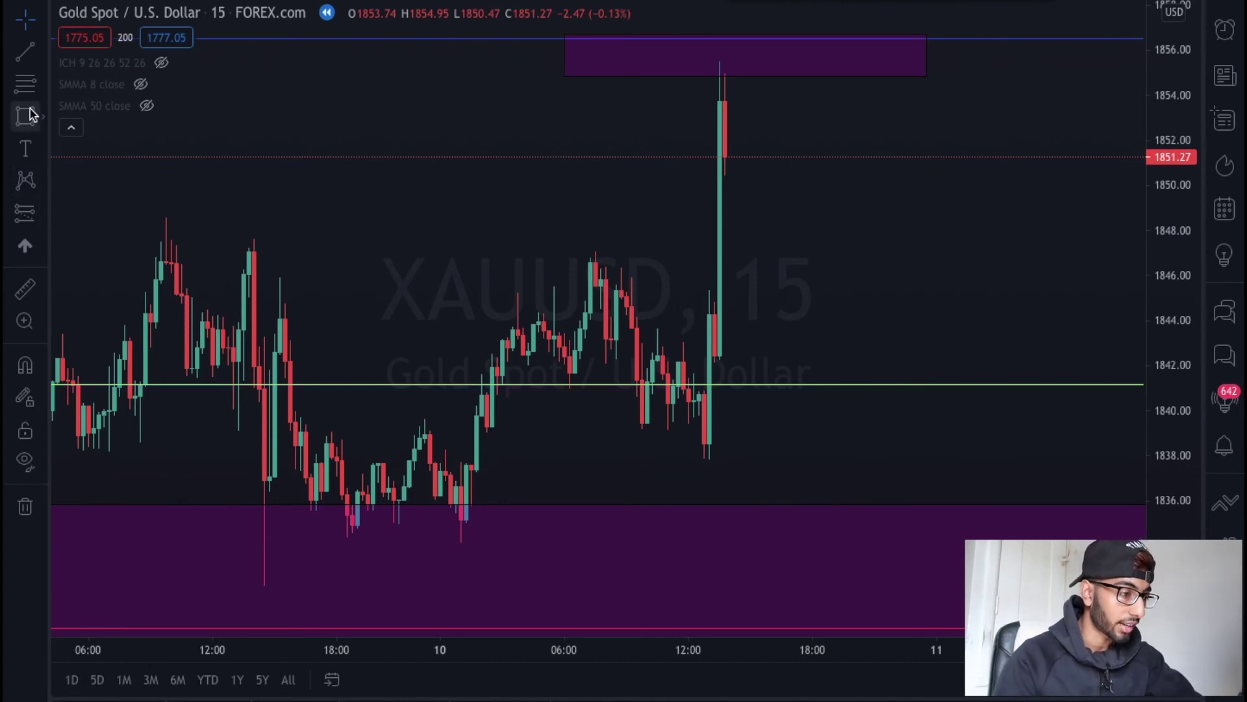
left_click(41, 219)
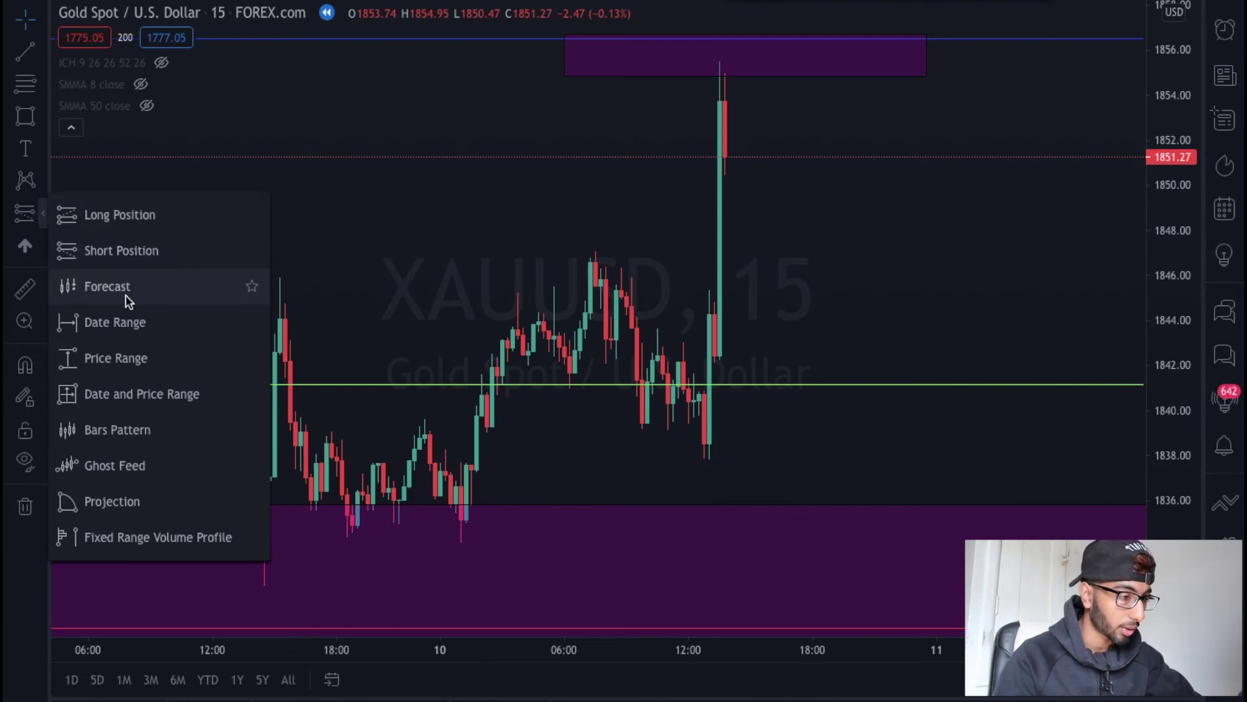
left_click(125, 249)
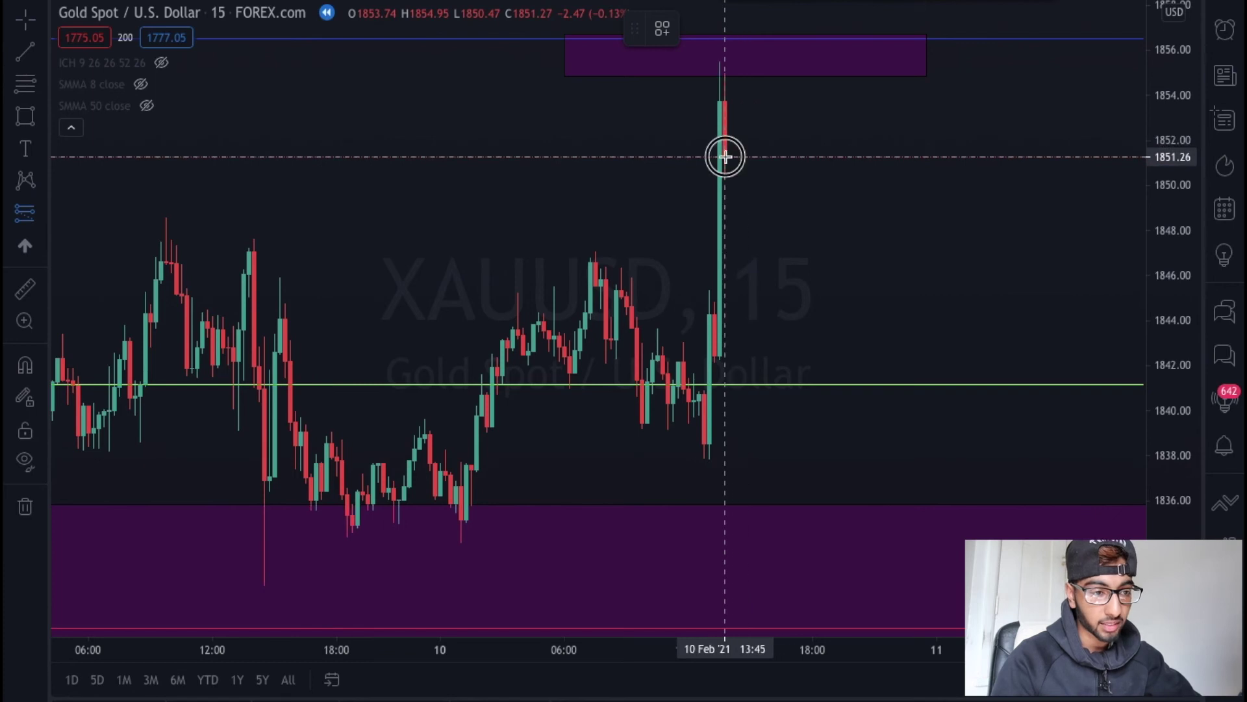
left_click(725, 156)
left_click_drag(728, 57, 725, 29)
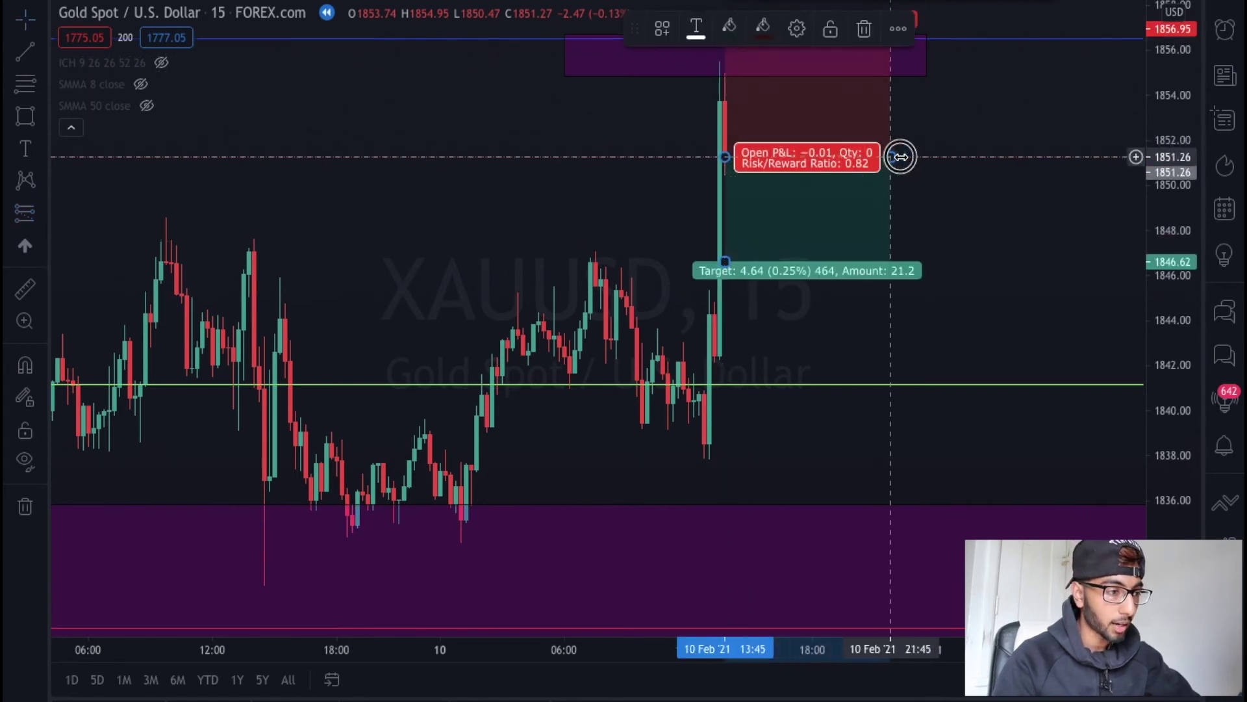
- Widen the Short Position on the 15-minute chart and lower its target to about 1818.00, just below the 38.2% level
left_click_drag(900, 157, 1014, 156)
left_click(166, 4)
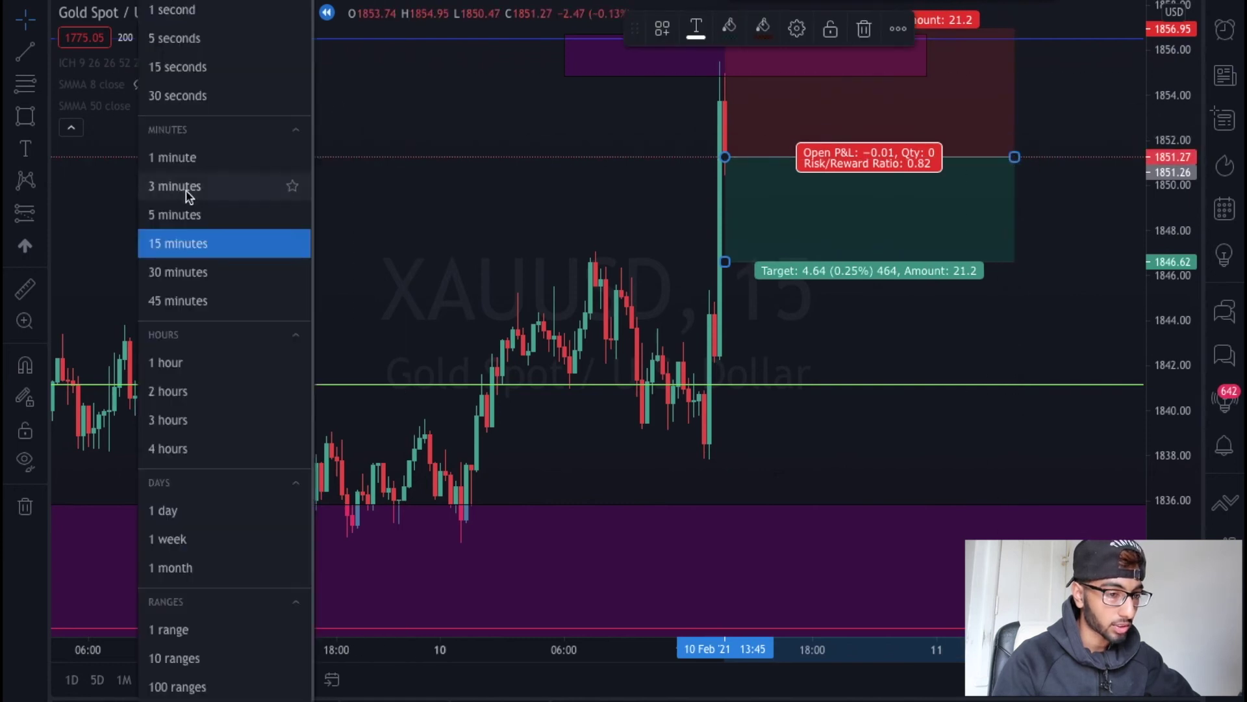
left_click_drag(722, 261, 746, 636)
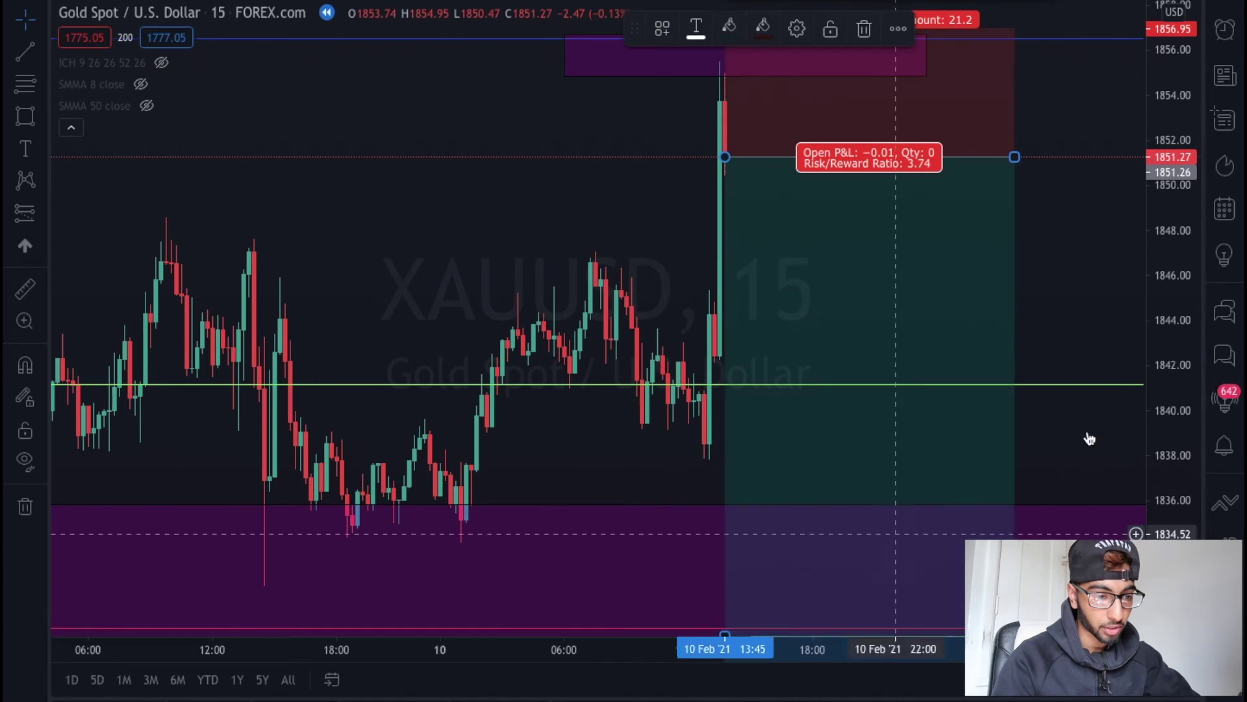
left_click_drag(1184, 216, 1179, 507)
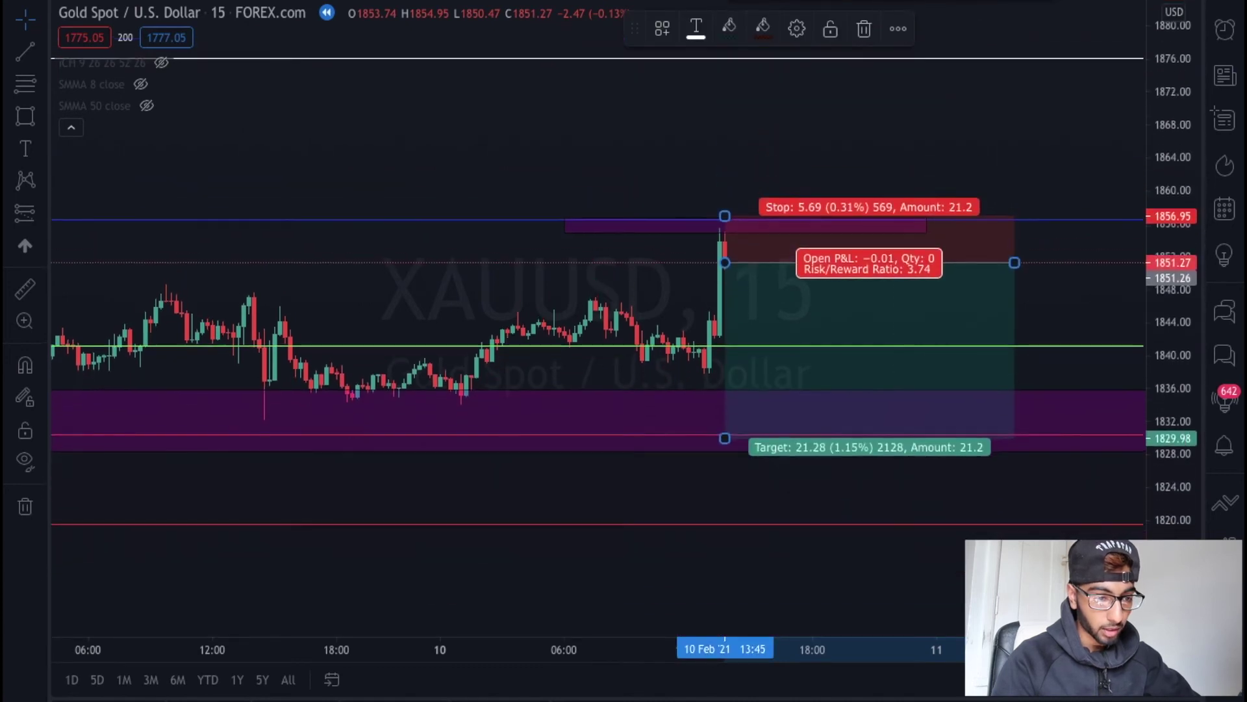
left_click_drag(725, 439, 724, 537)
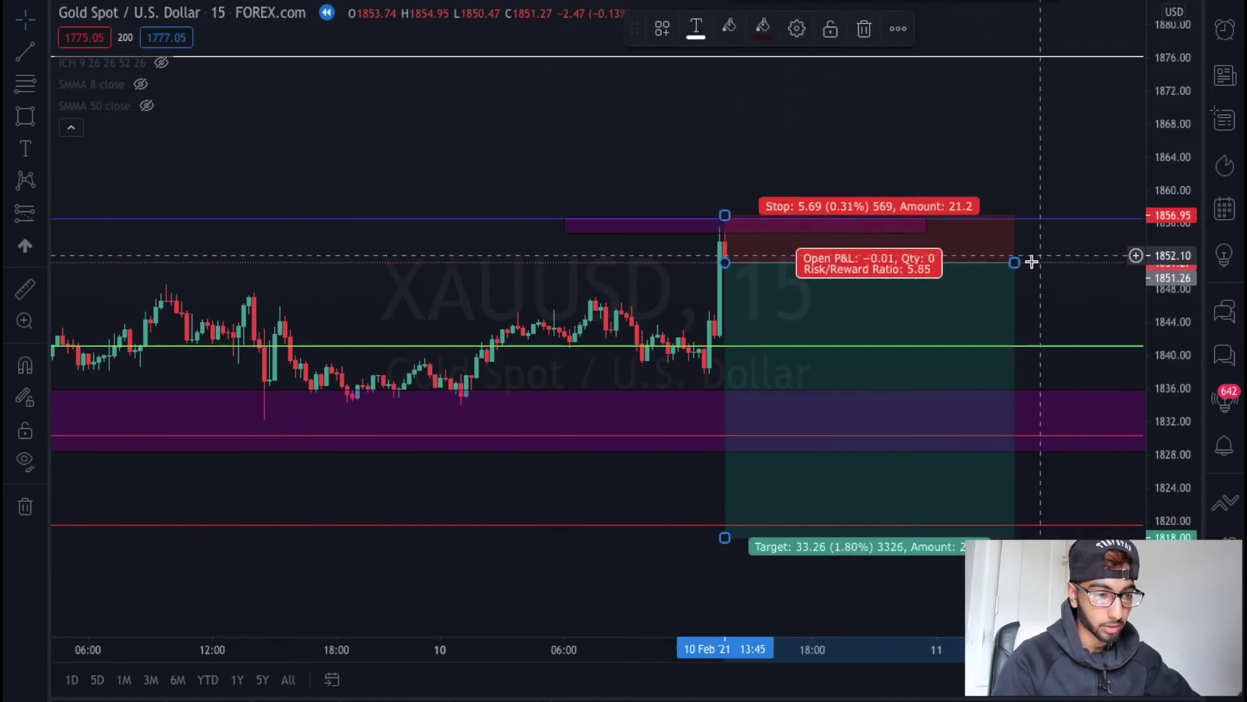
left_click_drag(1028, 263, 1138, 262)
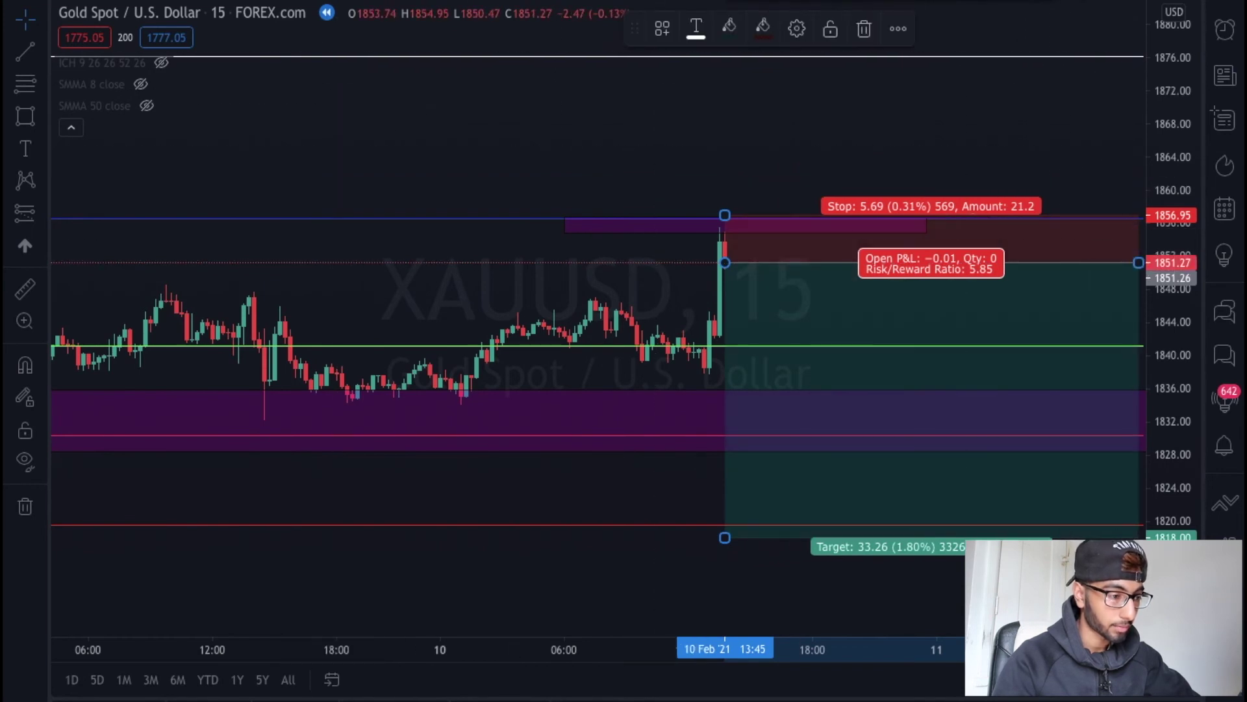
- Switch to the 4-hour timeframe, then widen the Short Position and raise its stop to about 6.36 above entry
left_click(218, 12)
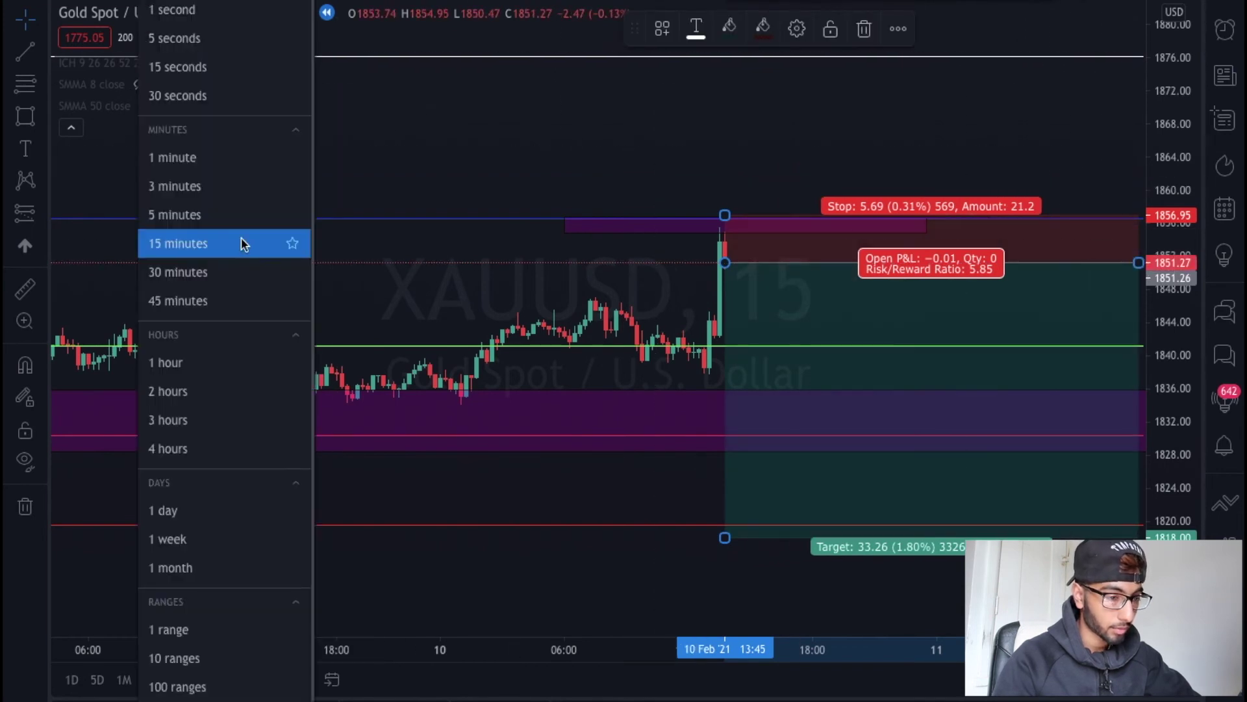
left_click(196, 447)
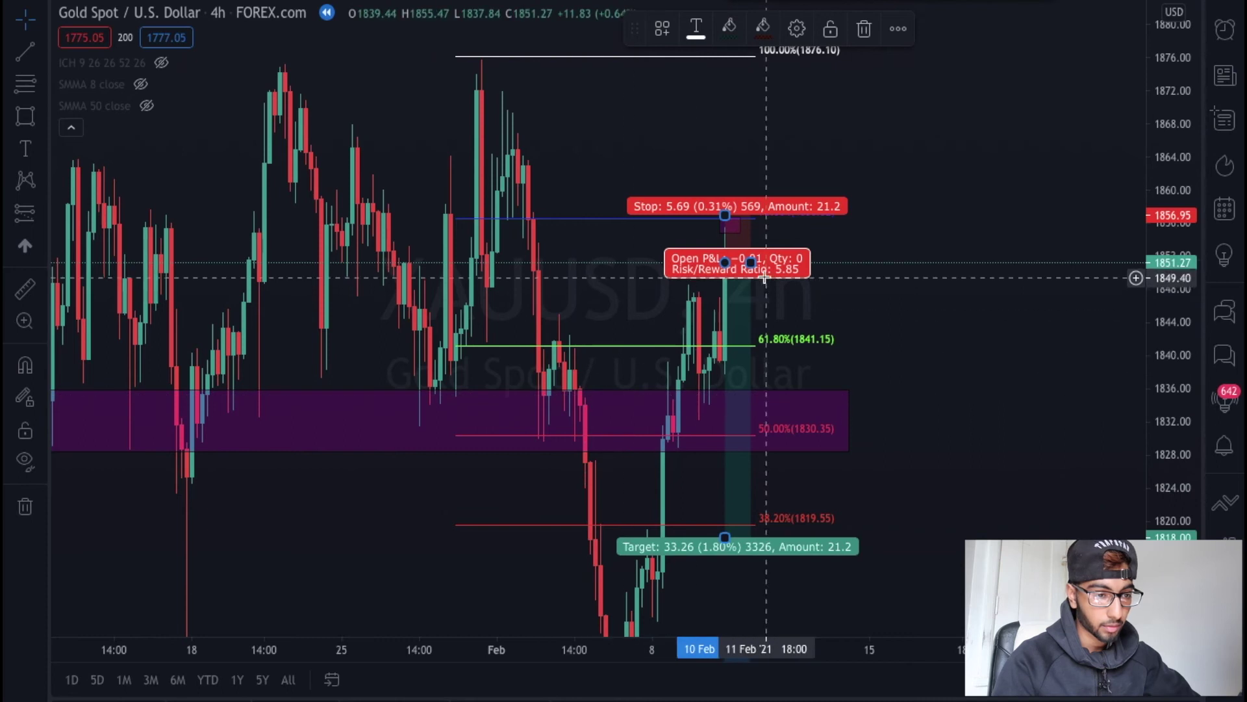
left_click_drag(753, 261, 968, 263)
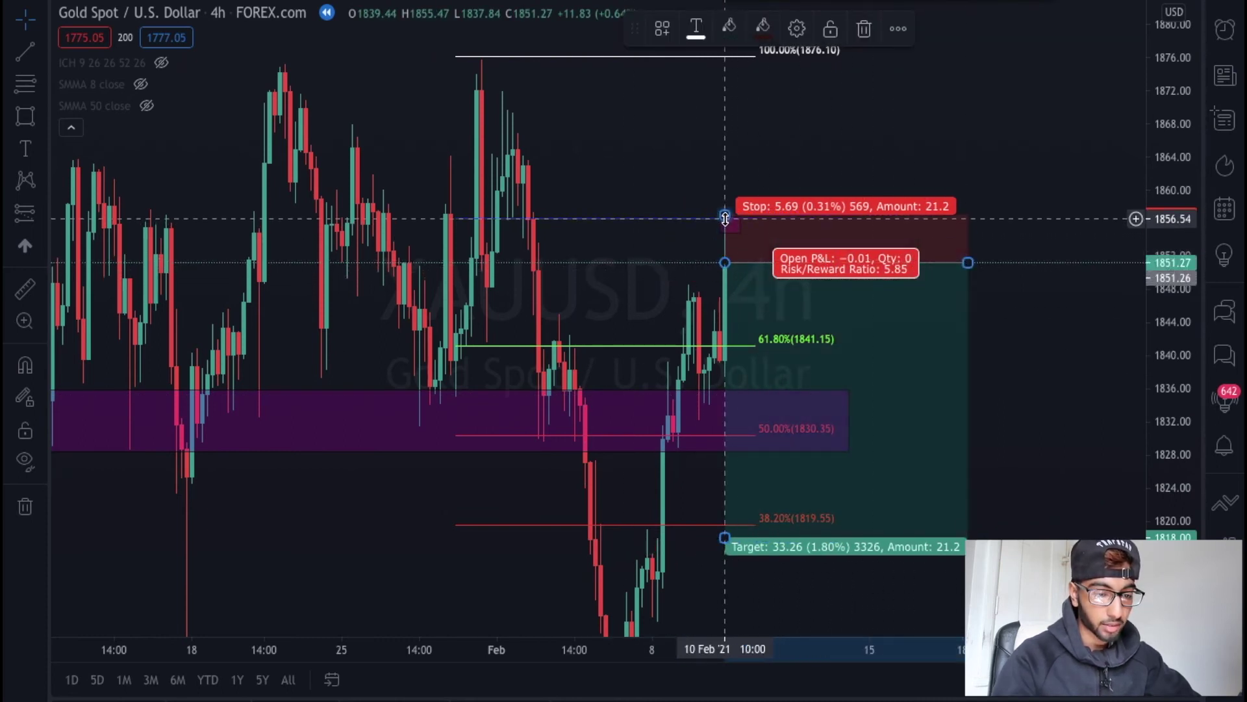
mouse_move(730, 227)
left_mouse_down()
mouse_move(716, 50)
mouse_move(736, 209)
left_mouse_up()
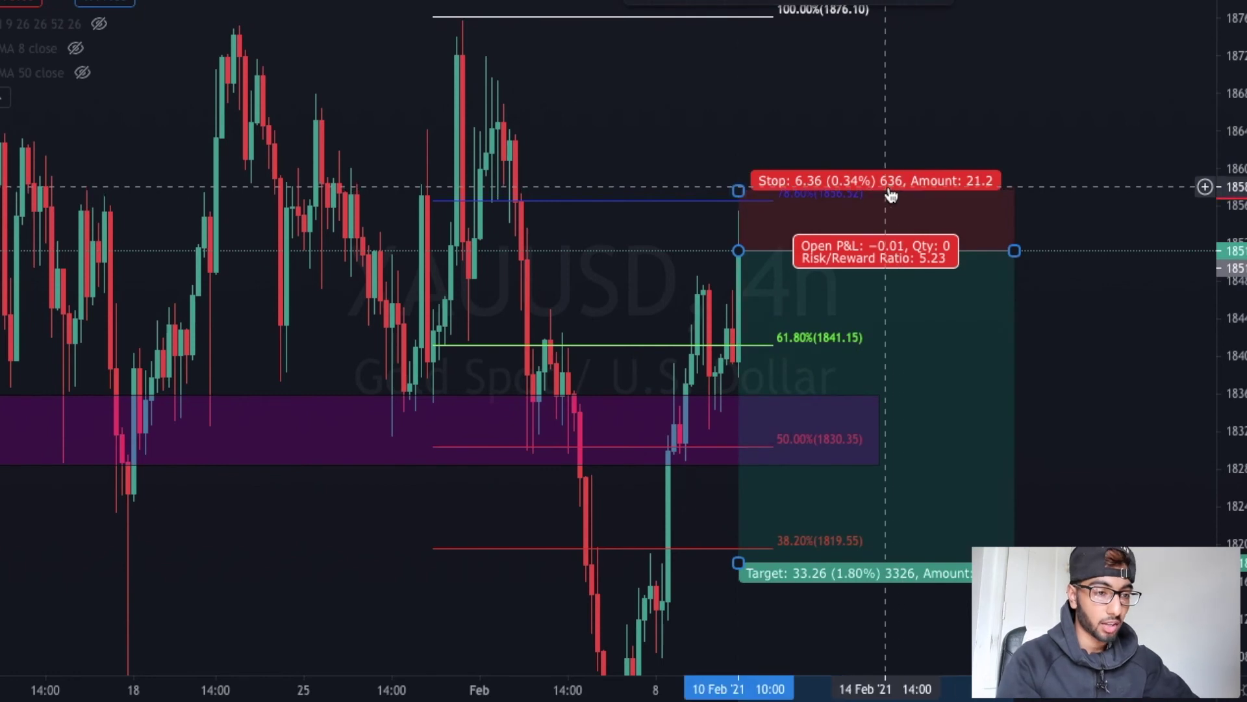
- Lower the Short Position's target to the −27% extension level, about 91.03 below entry
left_click_drag(1223, 396, 1238, 598)
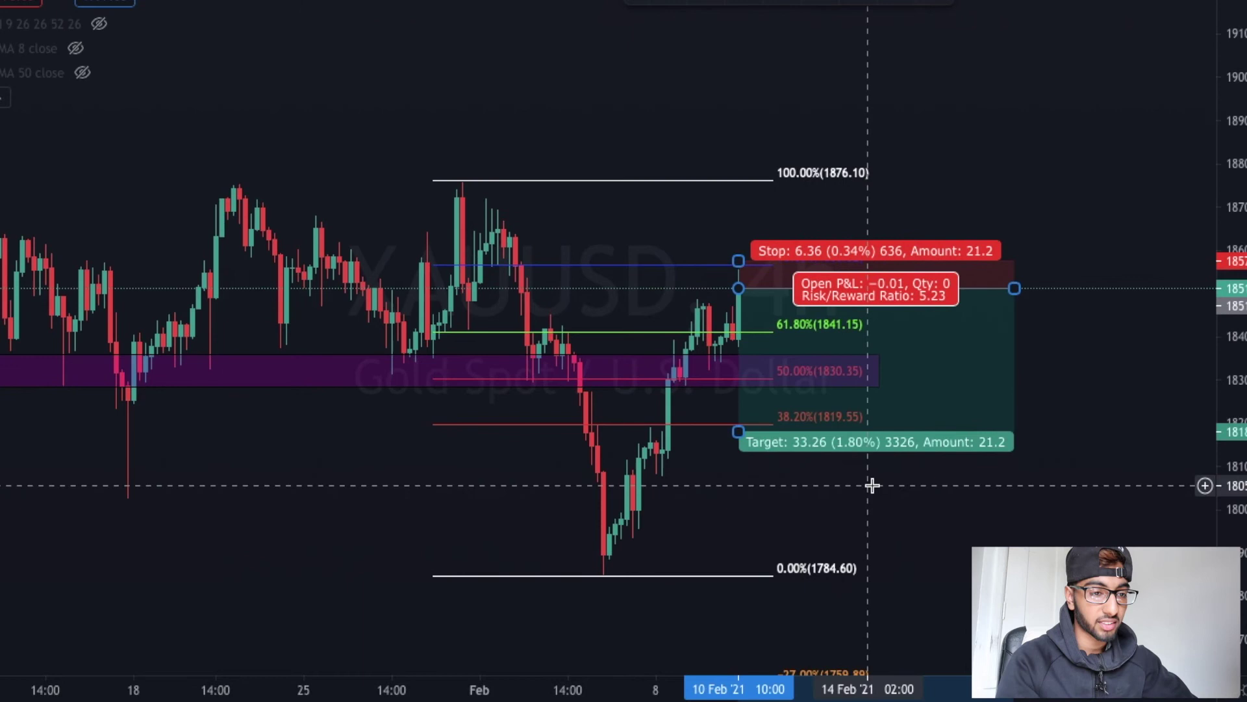
left_click_drag(738, 460, 740, 659)
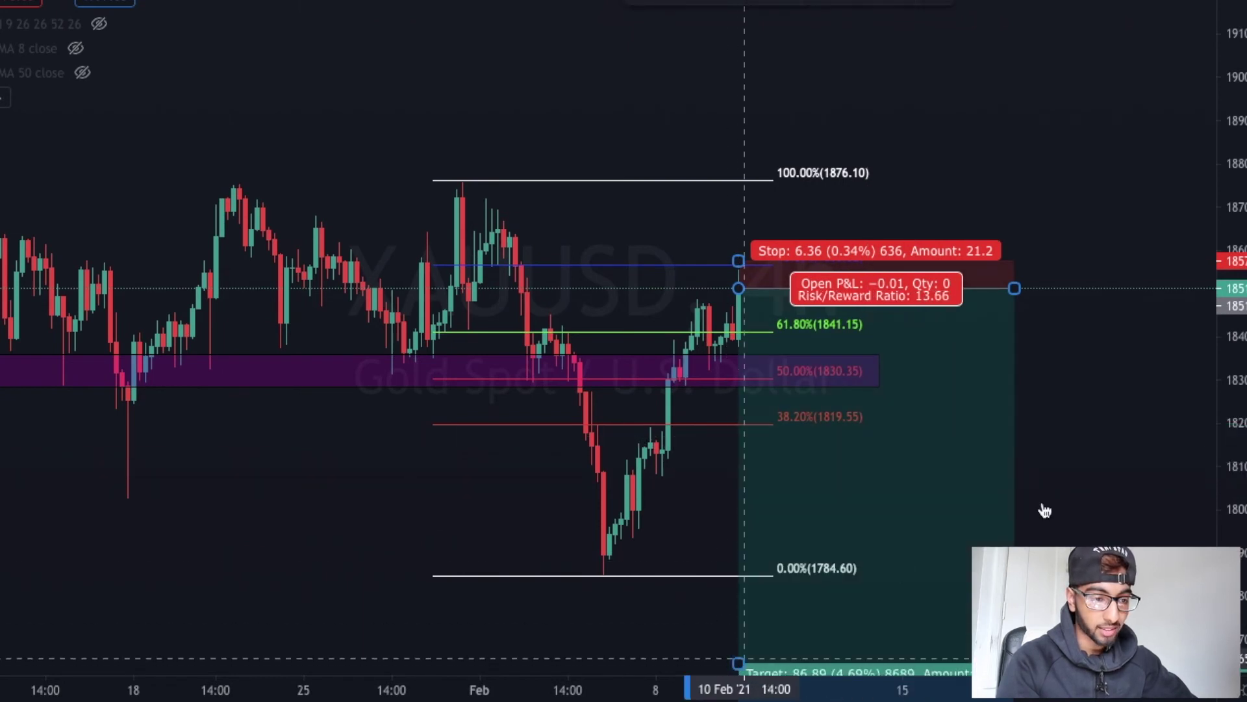
left_click_drag(1231, 389, 1235, 484)
left_click_drag(739, 570, 740, 584)
left_click_drag(1055, 460, 1055, 398)
mouse_move(741, 521)
left_mouse_down()
mouse_move(735, 618)
mouse_move(741, 522)
left_mouse_up()
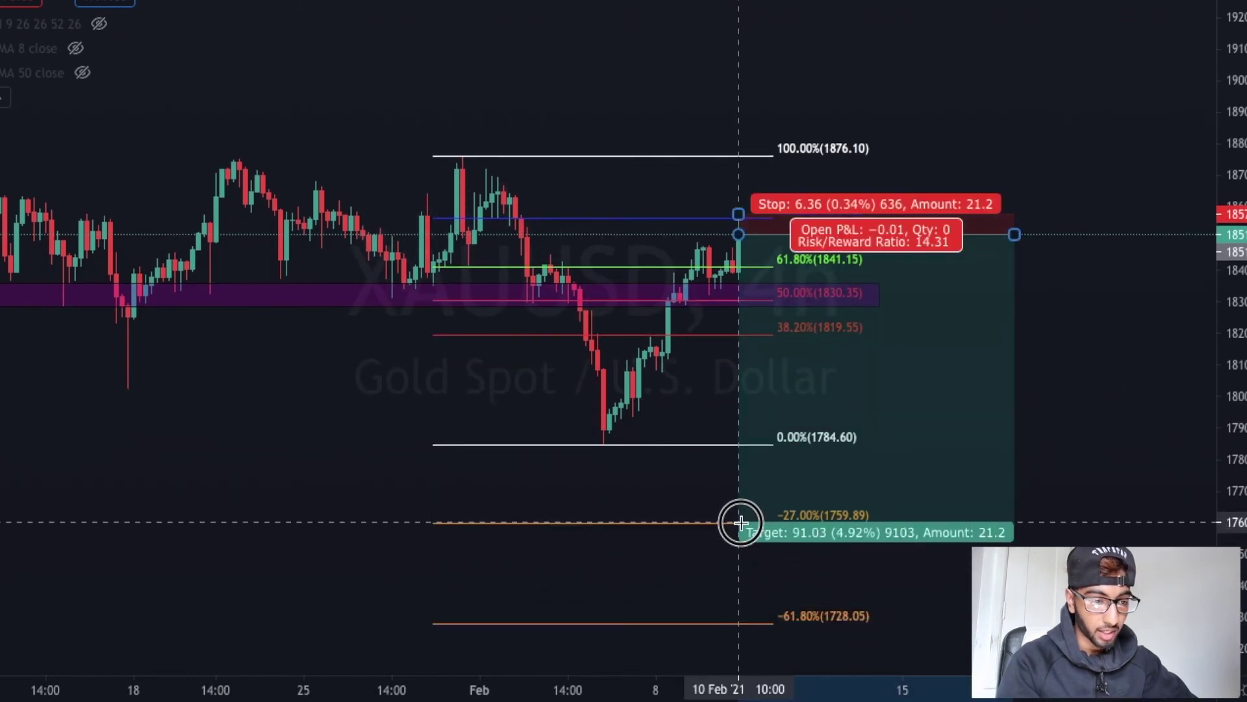
- Review the replayed 4-hour price move from the short entry toward the −27% target
left_click_drag(1138, 420, 1052, 483)
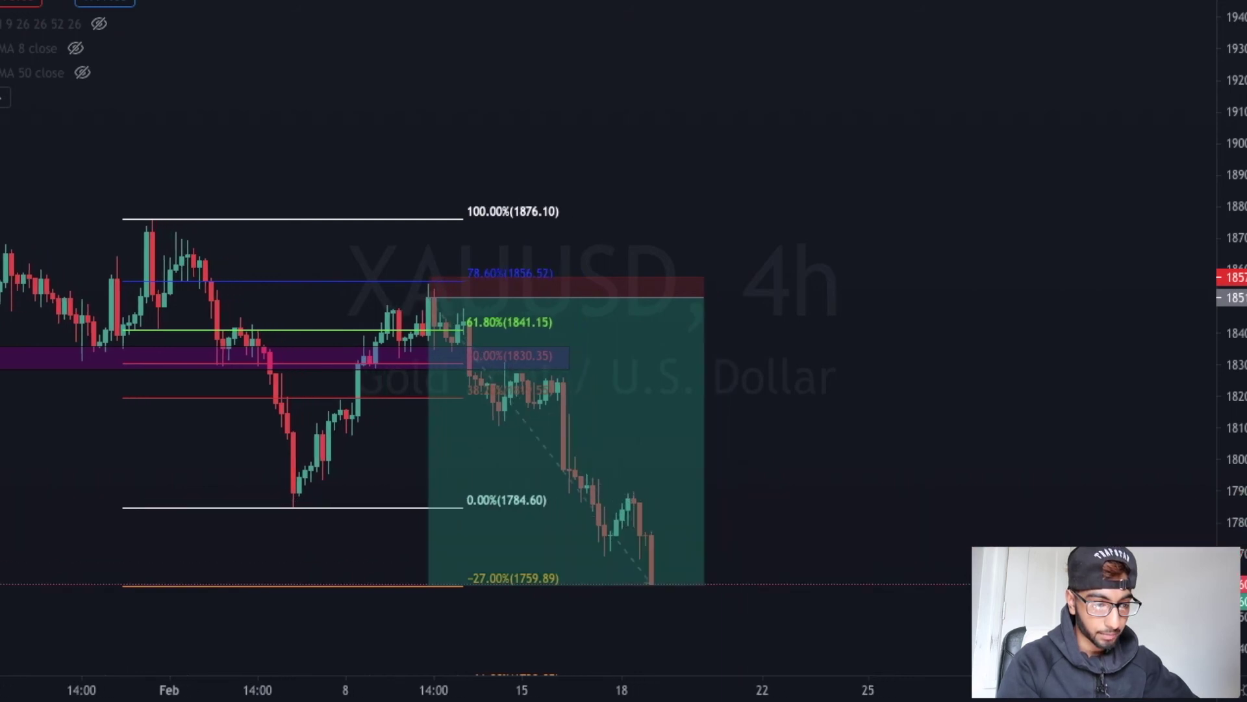
mouse_move(596, 482)
left_mouse_down()
mouse_move(719, 490)
mouse_move(810, 593)
mouse_move(722, 551)
mouse_move(557, 548)
left_mouse_up()
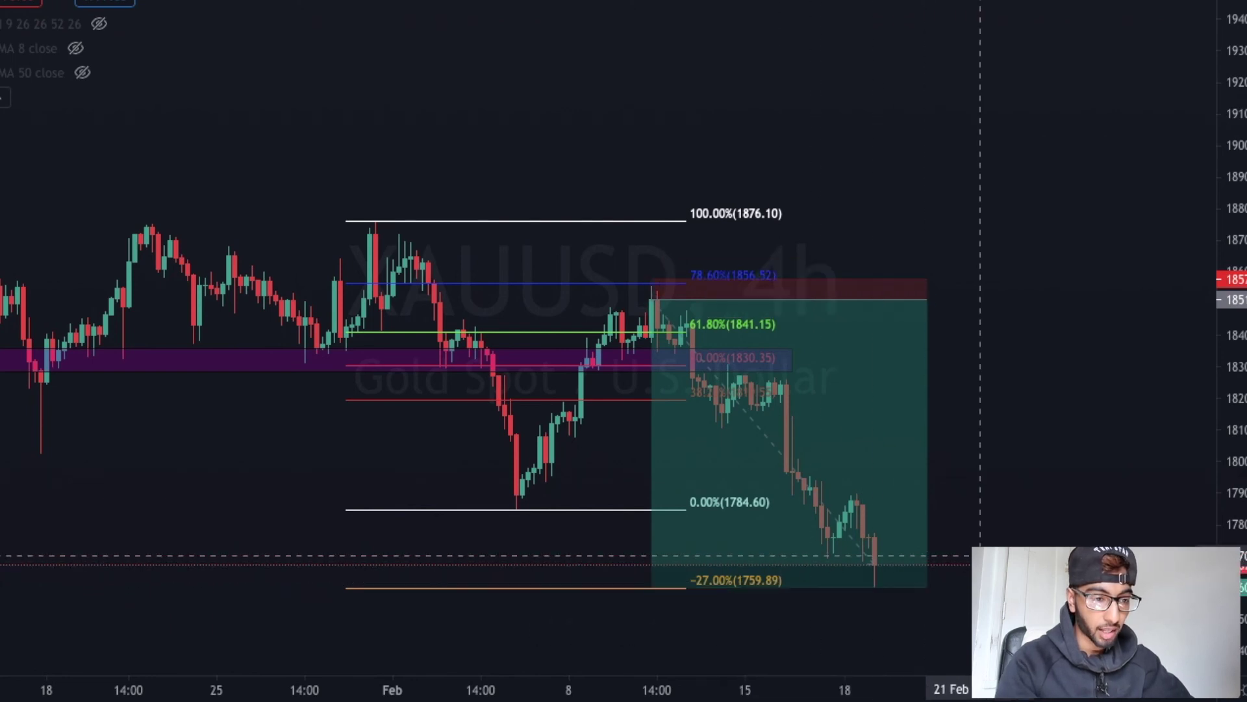
left_click_drag(974, 552, 907, 551)
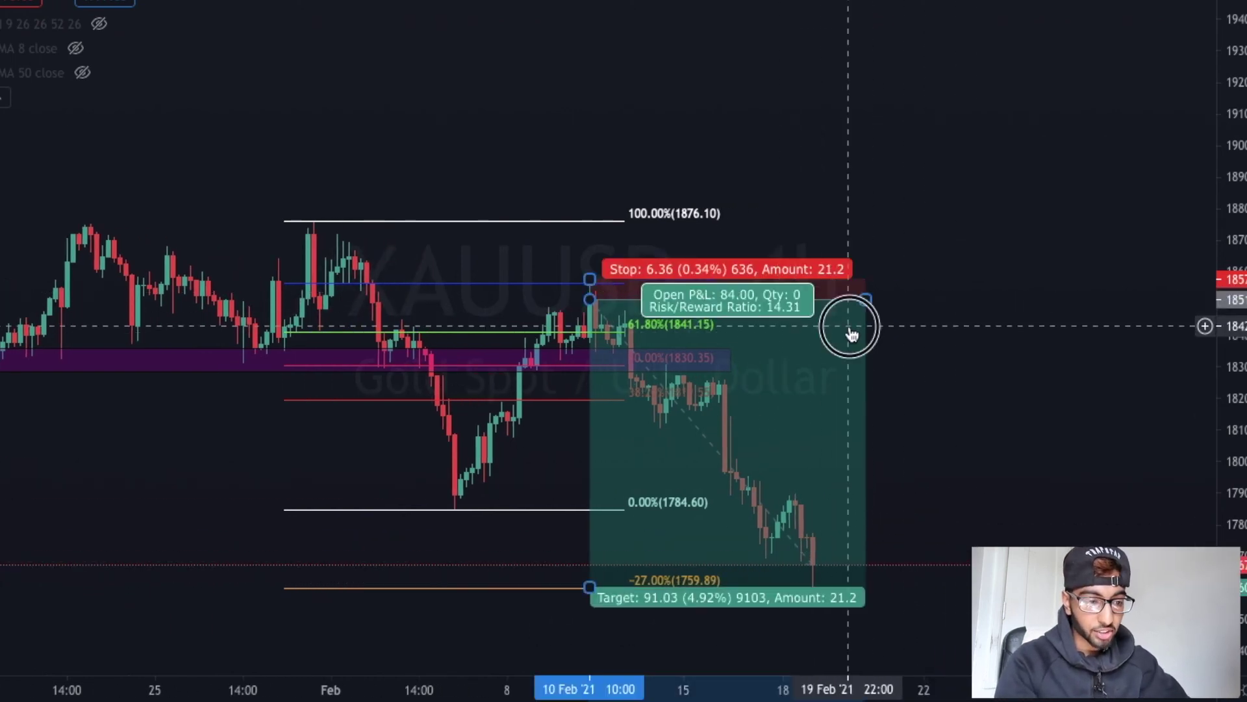
- Delete the Short Position from the XAUUSD 4-hour chart
key("Delete")
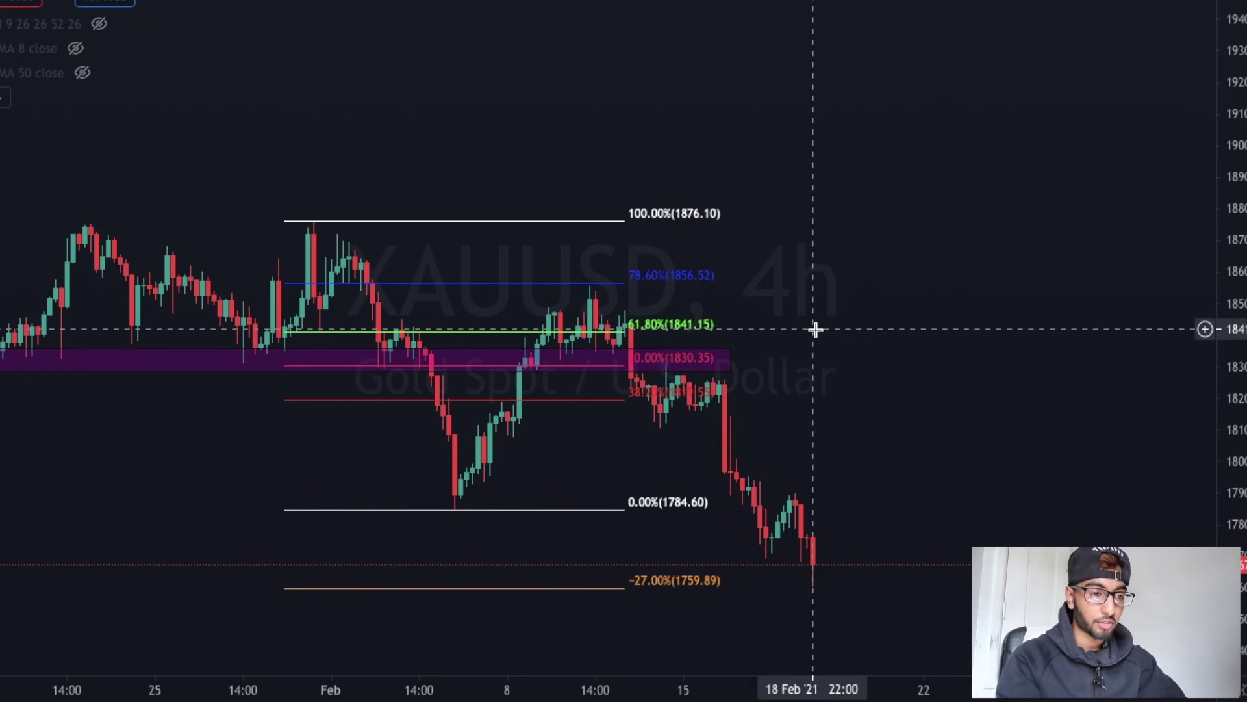
key("ctrl+z")
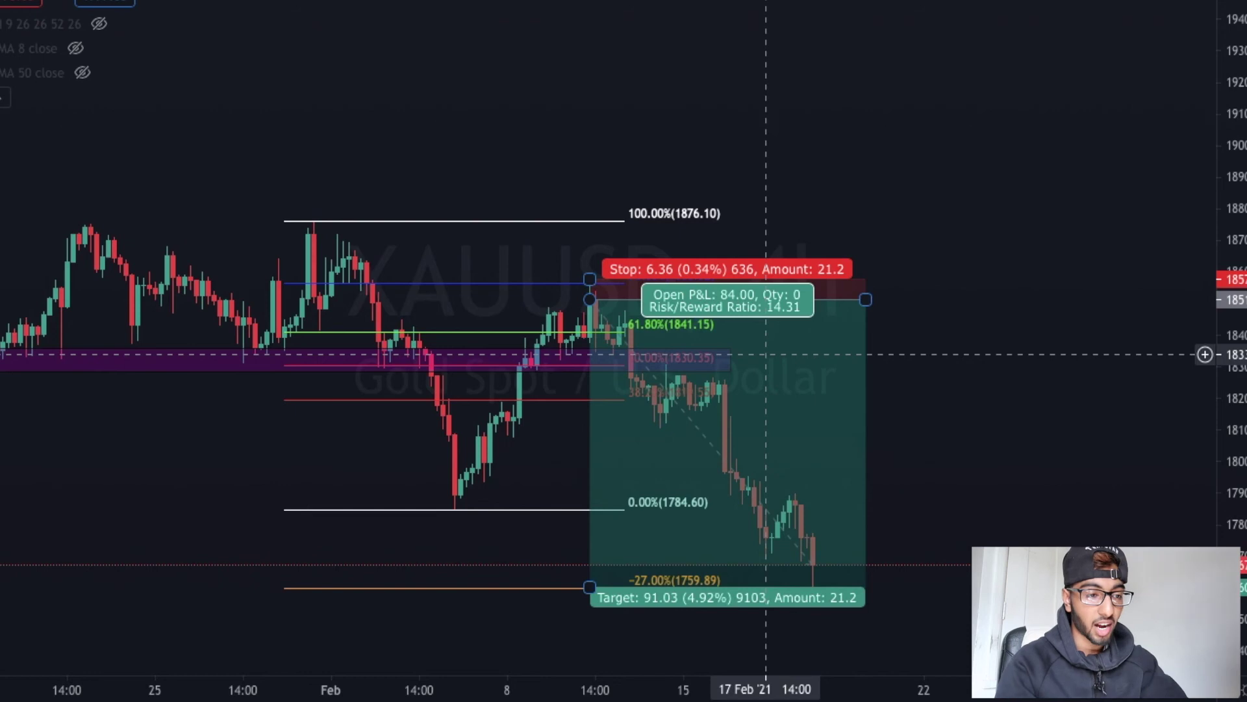
left_click(834, 375)
key("Delete")
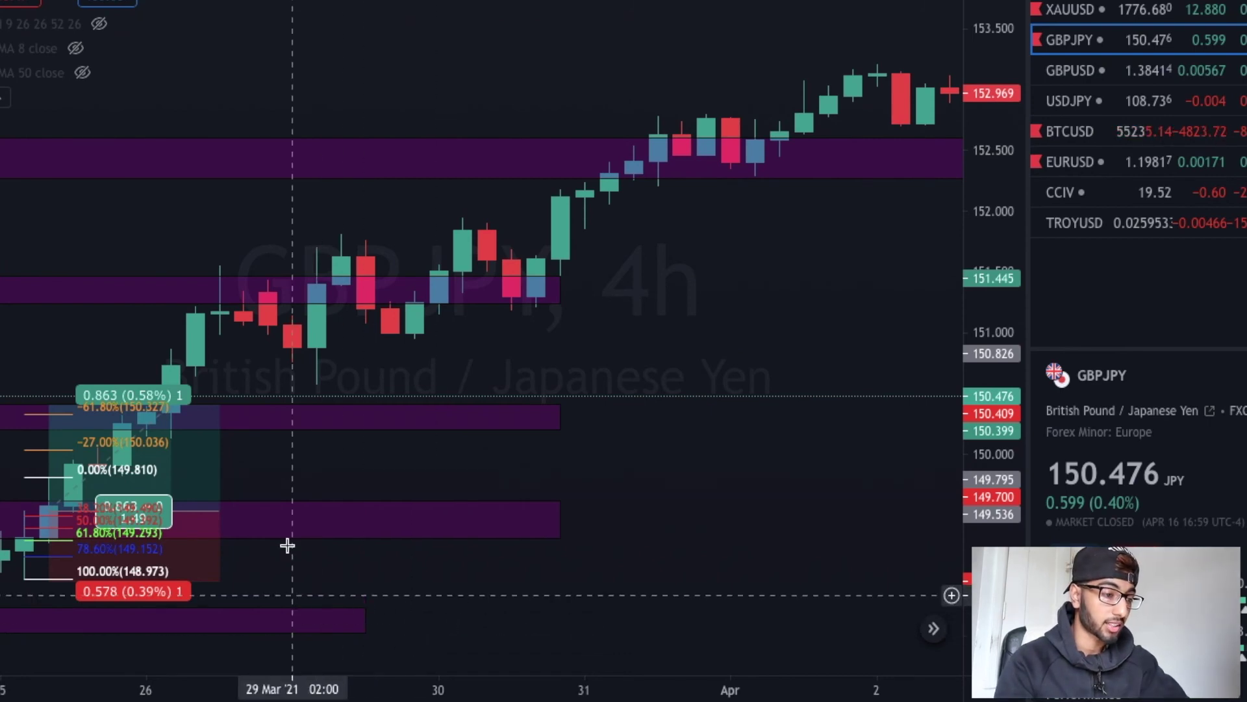
- Switch the GBPJPY chart to the 15-minute timeframe and reset its view
left_click_drag(267, 459, 504, 473)
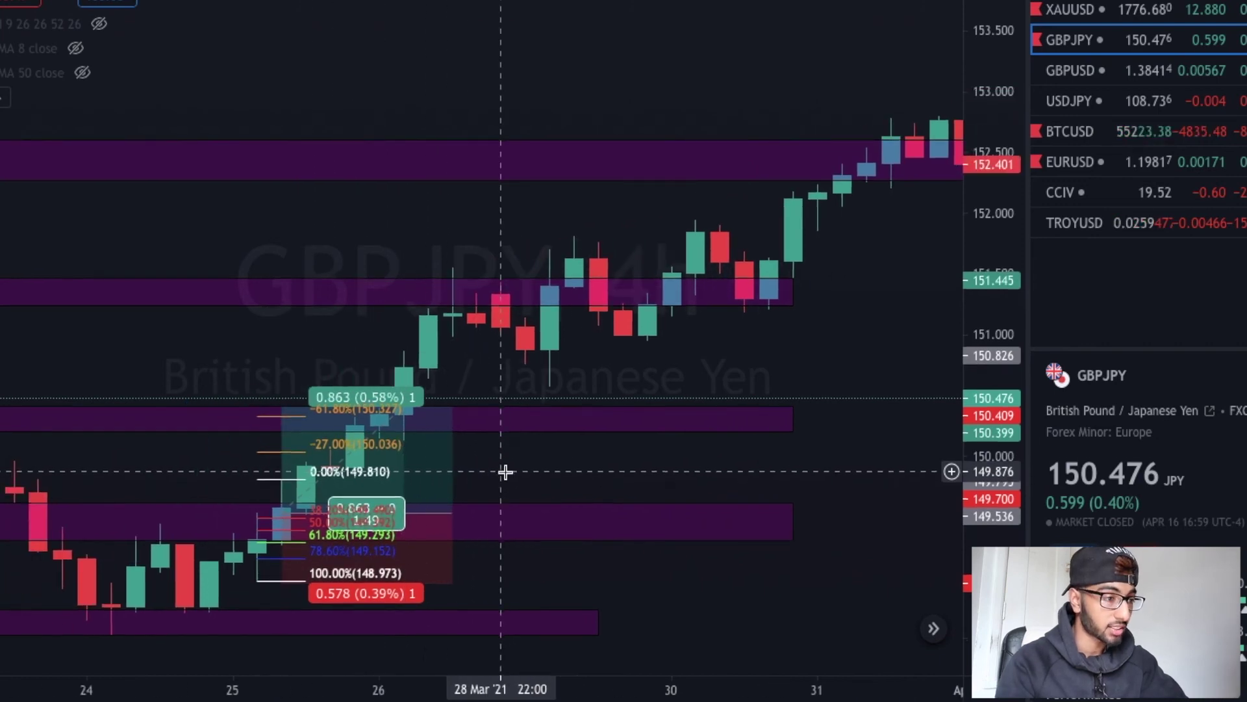
left_click(104, 1)
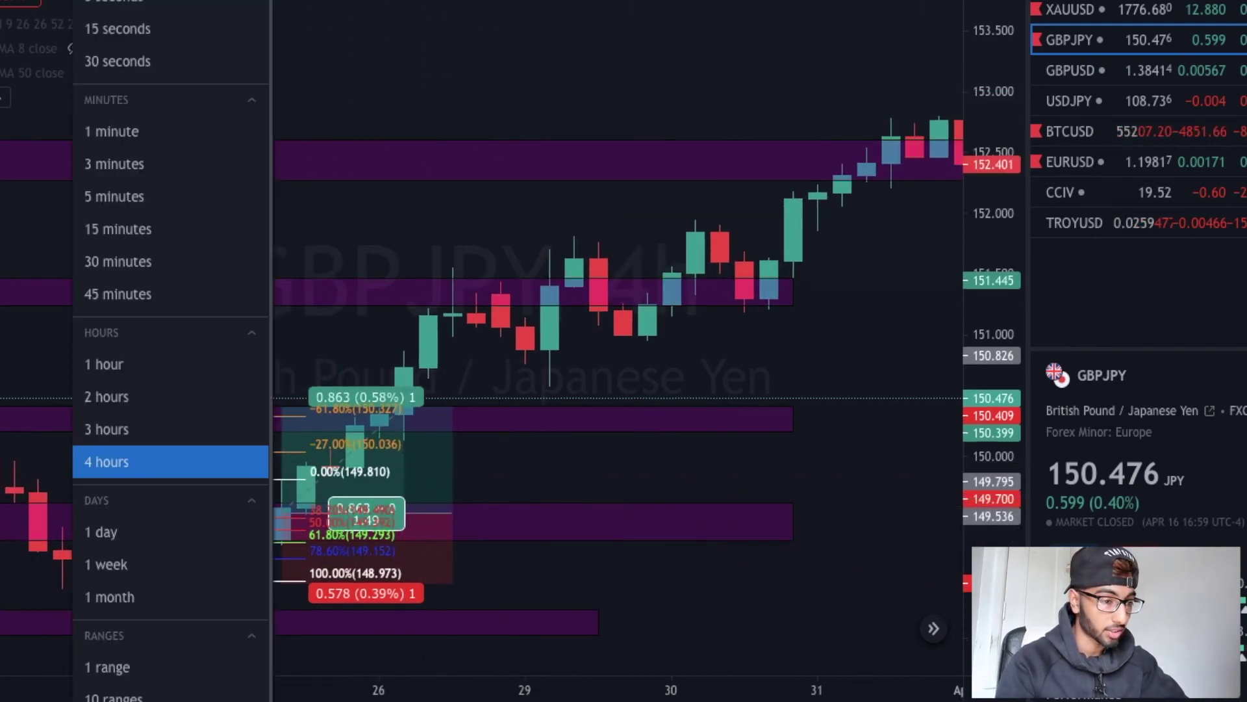
left_click(130, 232)
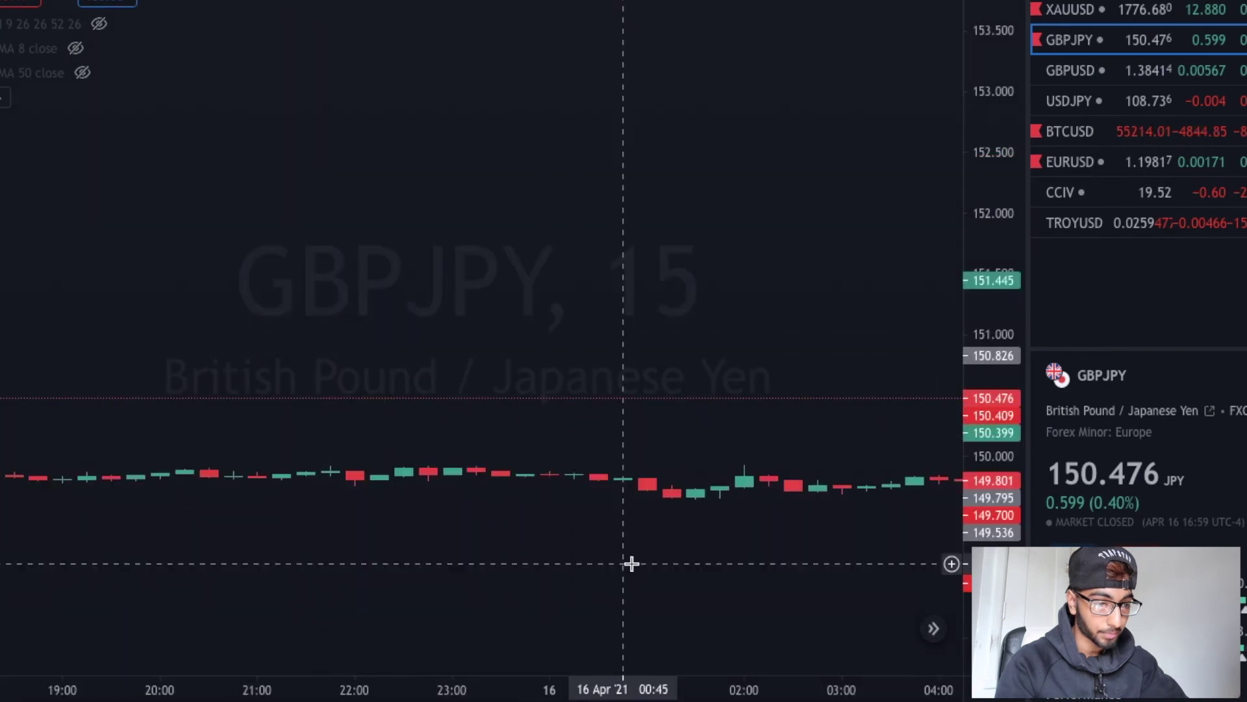
left_click(584, 628)
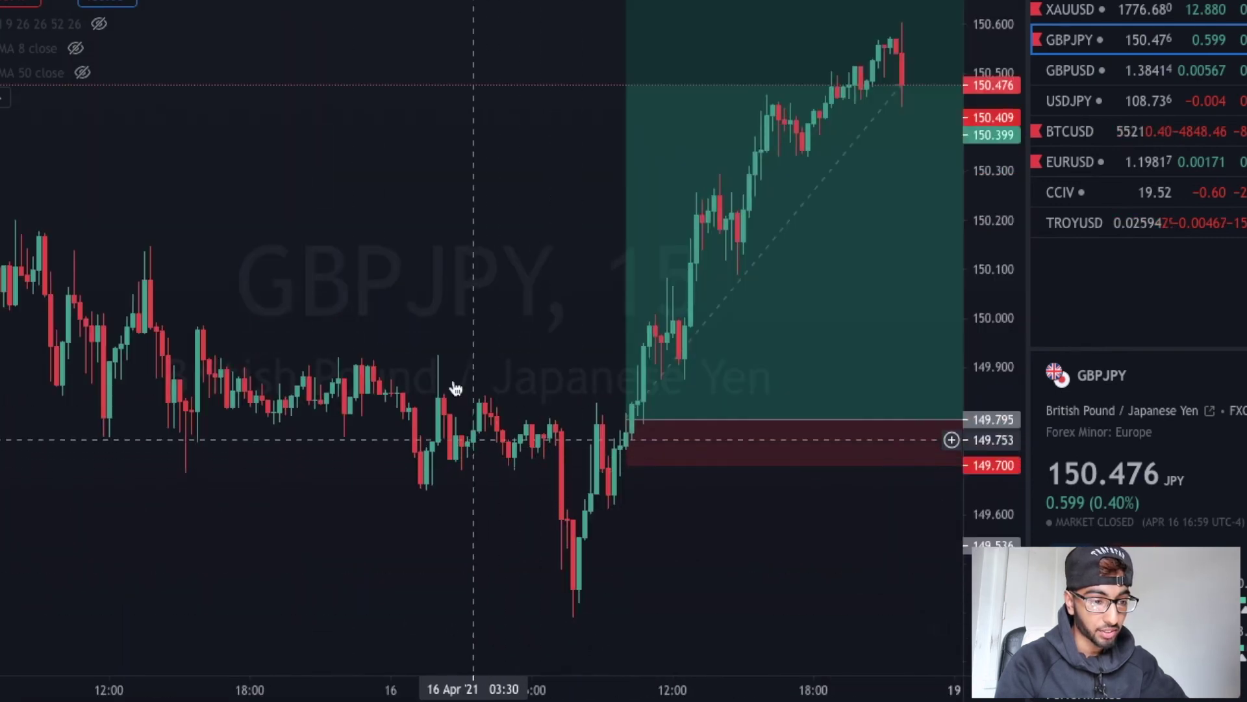
- Go back through the GBPJPY 15-minute history to the late-March Fibonacci retracement and long position
left_click_drag(751, 524, 477, 563)
left_click(404, 445)
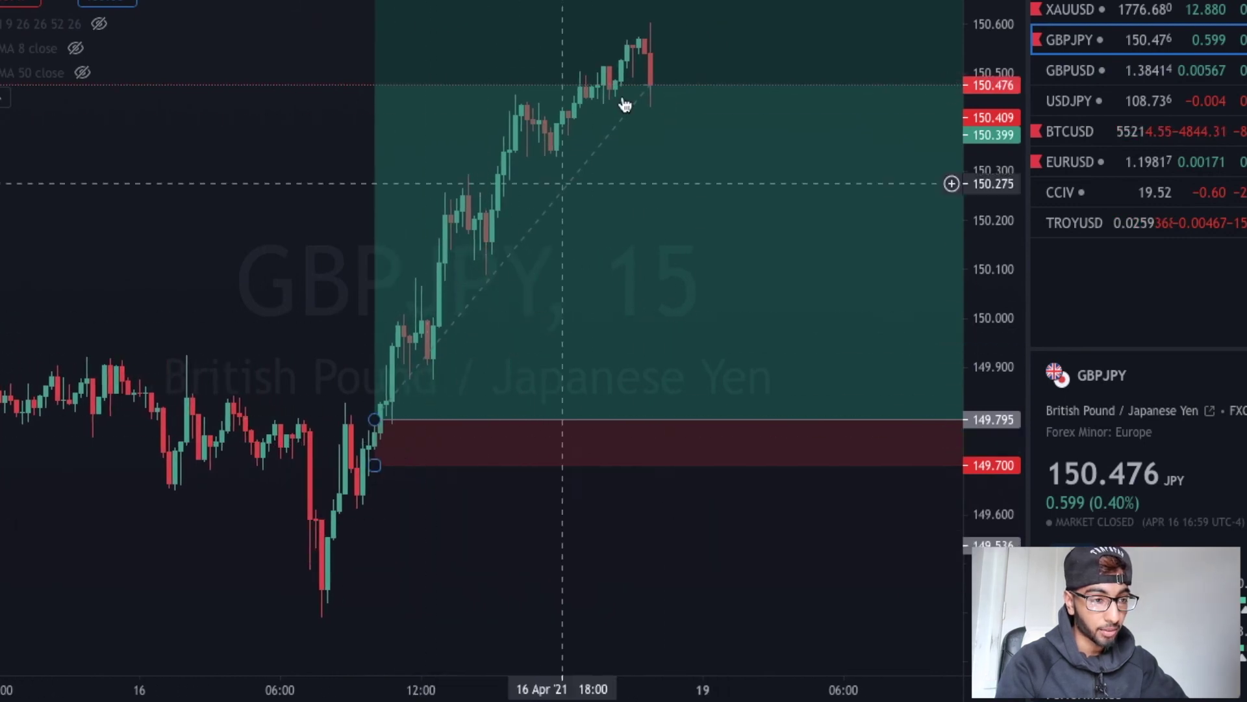
left_click_drag(994, 215, 1000, 398)
left_click_drag(805, 454, 461, 399)
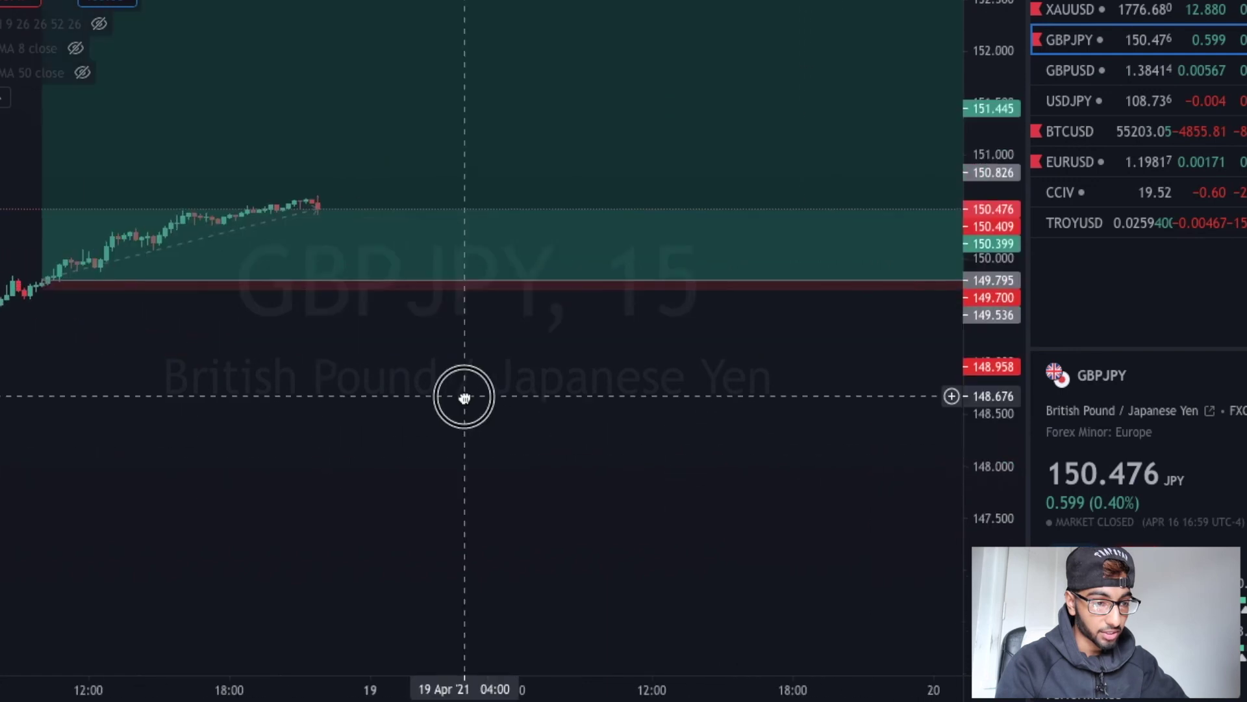
left_click_drag(256, 435, 950, 428)
left_click_drag(507, 468, 974, 494)
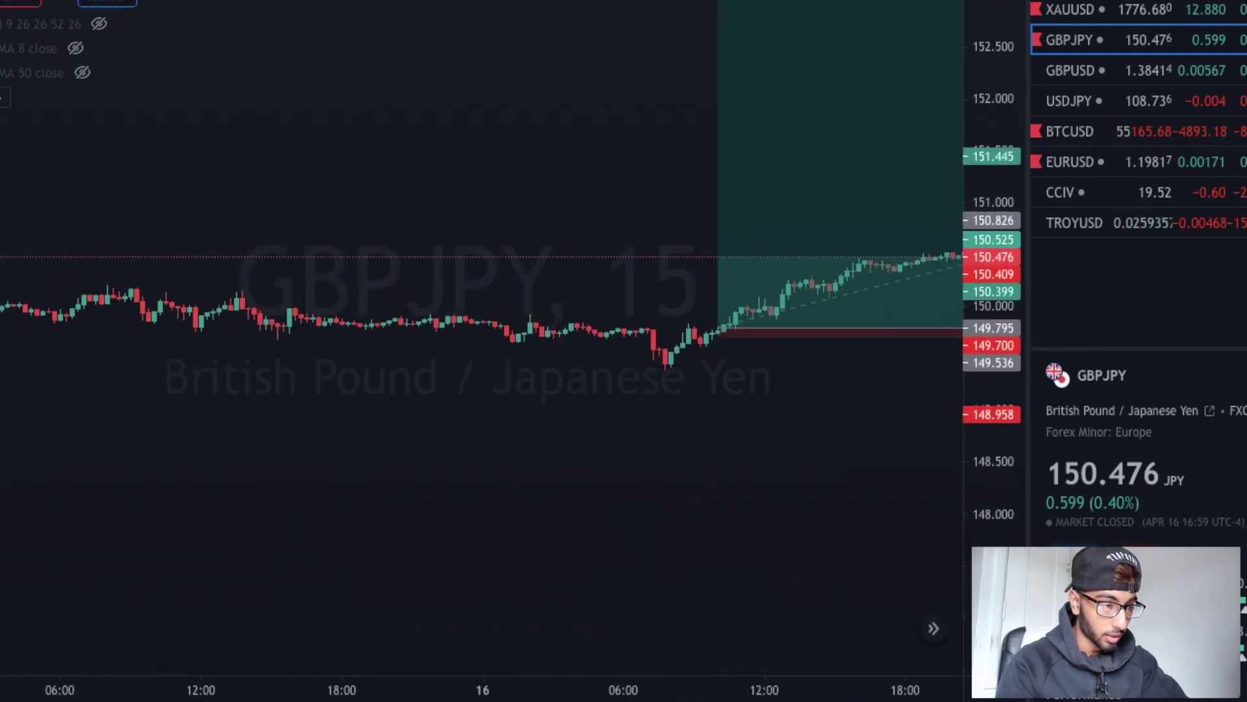
left_click_drag(171, 689, 384, 683)
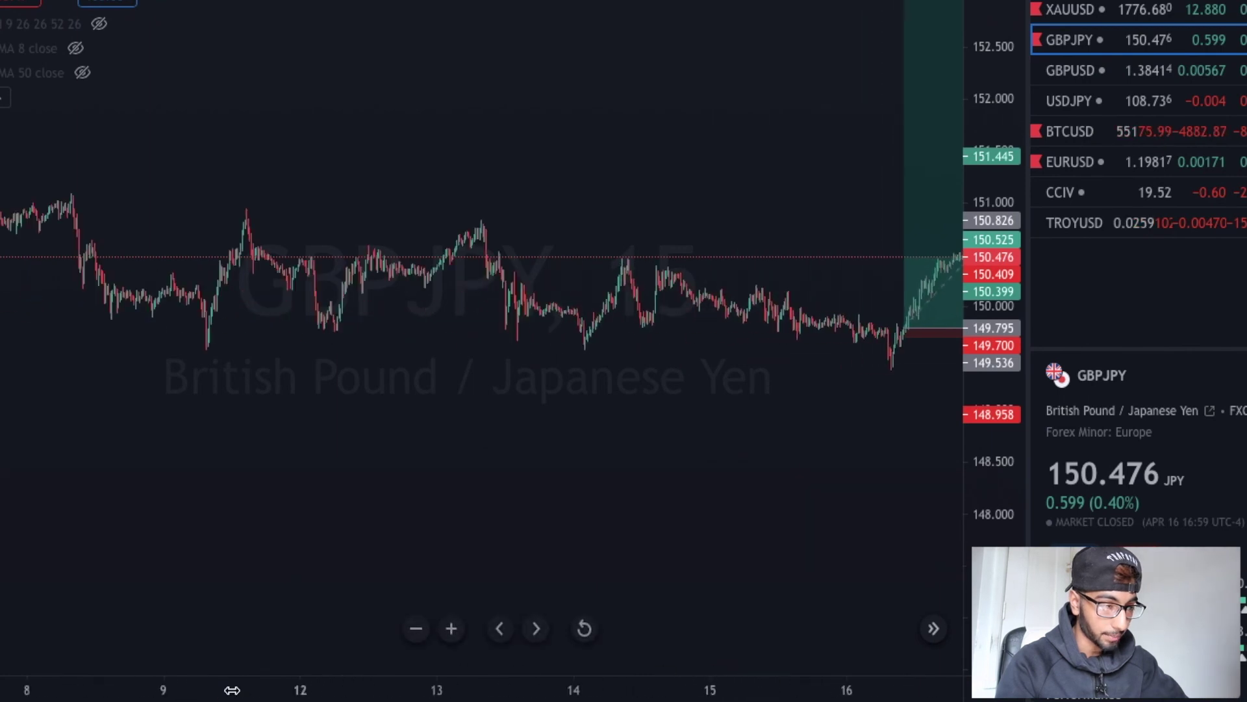
left_click_drag(232, 690, 744, 690)
left_click_drag(546, 501, 838, 501)
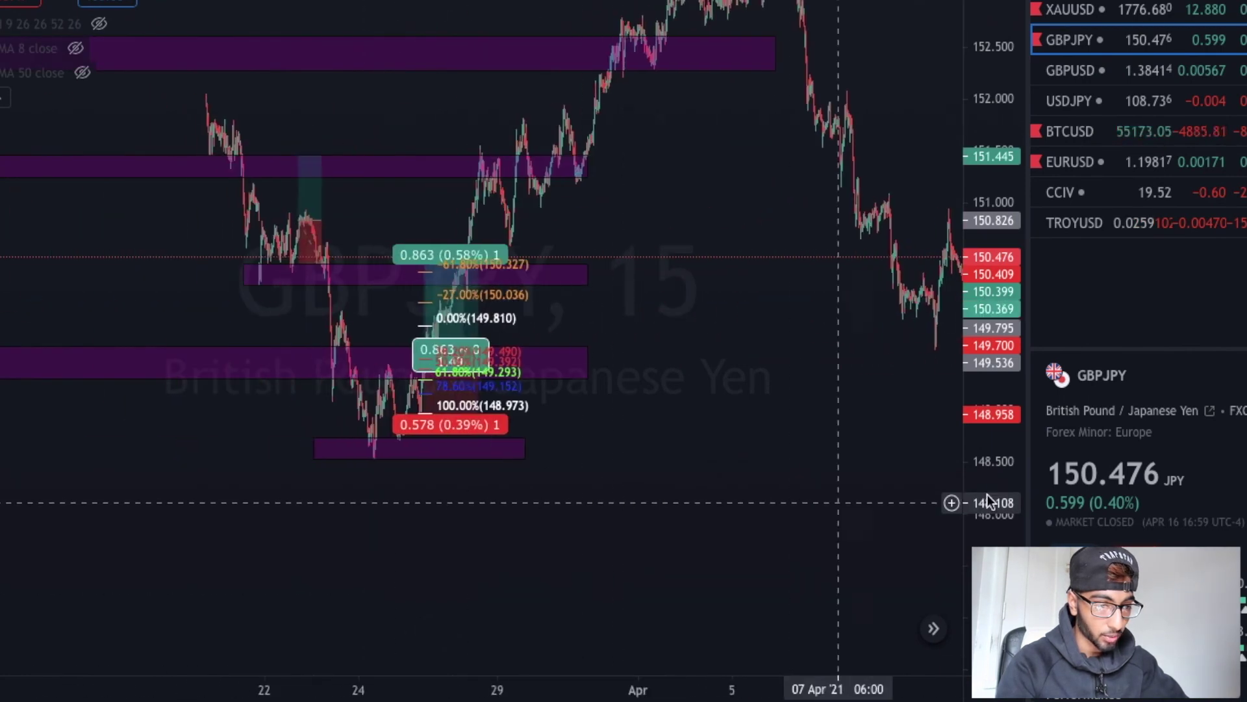
left_click_drag(987, 299, 977, 58)
left_click_drag(680, 278, 909, 324)
- Magnify the 25 March GBPJPY retracement and long position to inspect the individual 15-minute candles
left_click(453, 634)
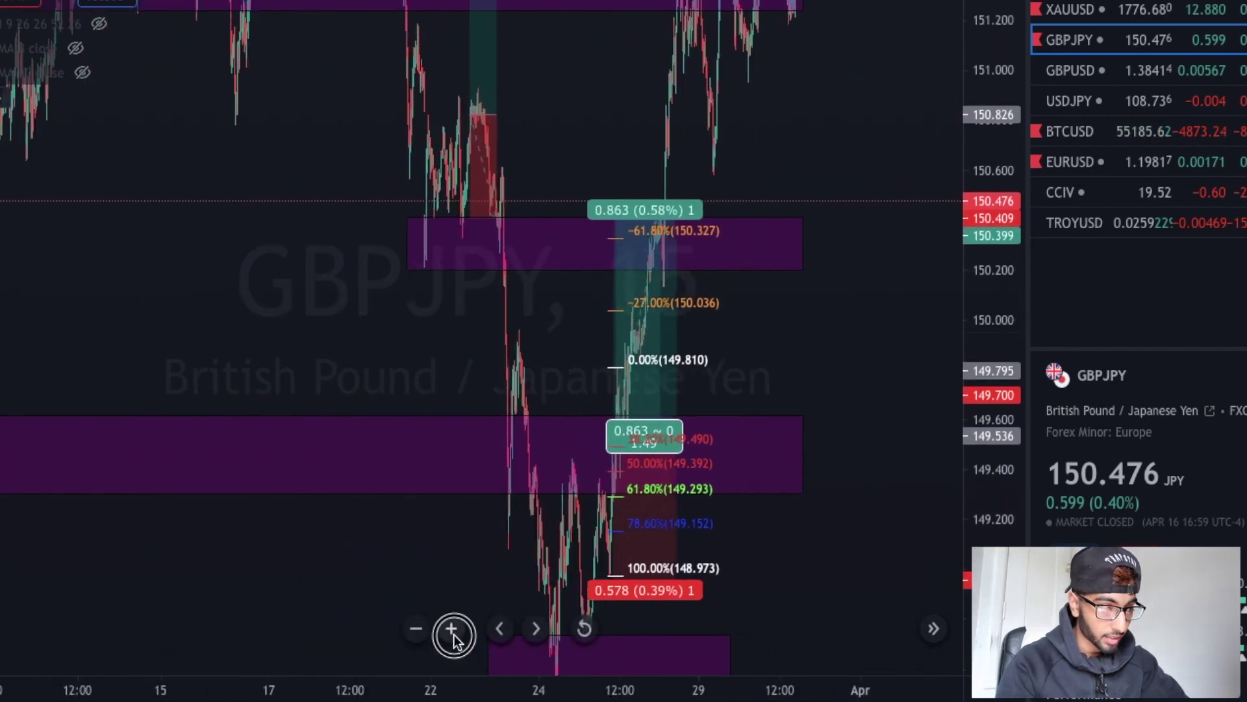
left_click(454, 634)
left_click(454, 634)
left_click(454, 634)
left_click_drag(206, 331, 734, 395)
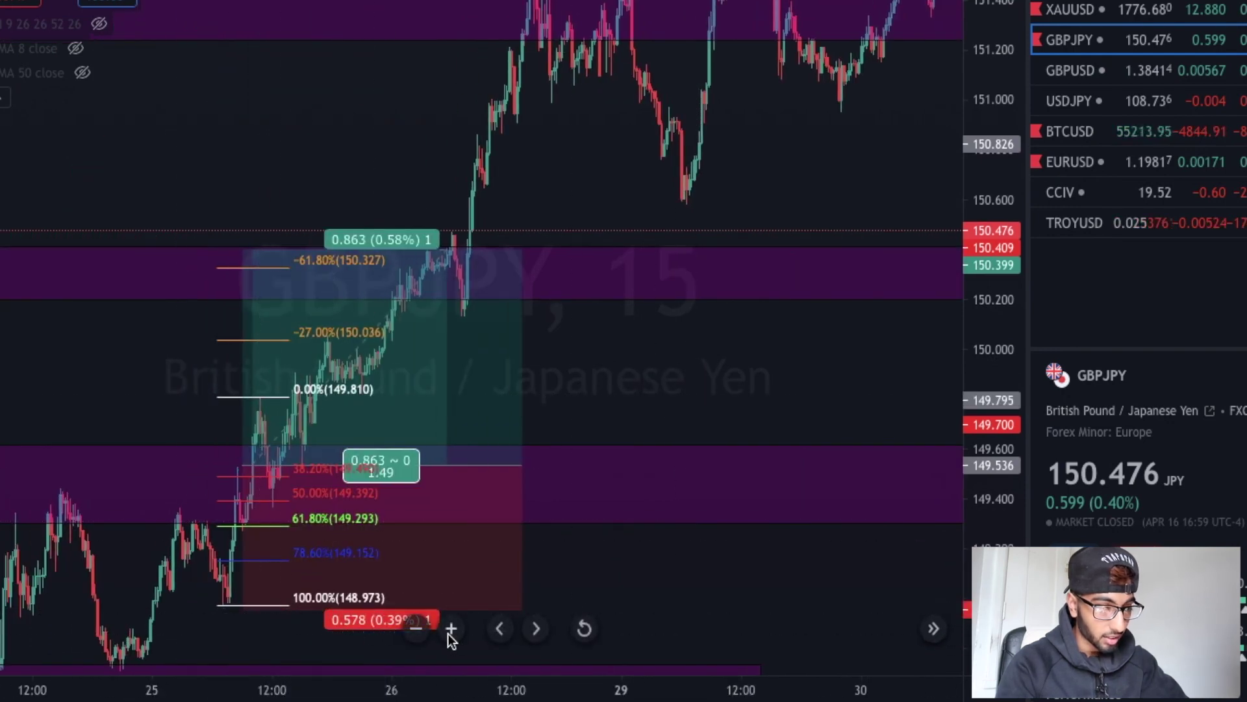
left_click(449, 629)
left_click_drag(446, 479, 838, 418)
left_click_drag(88, 448, 172, 423)
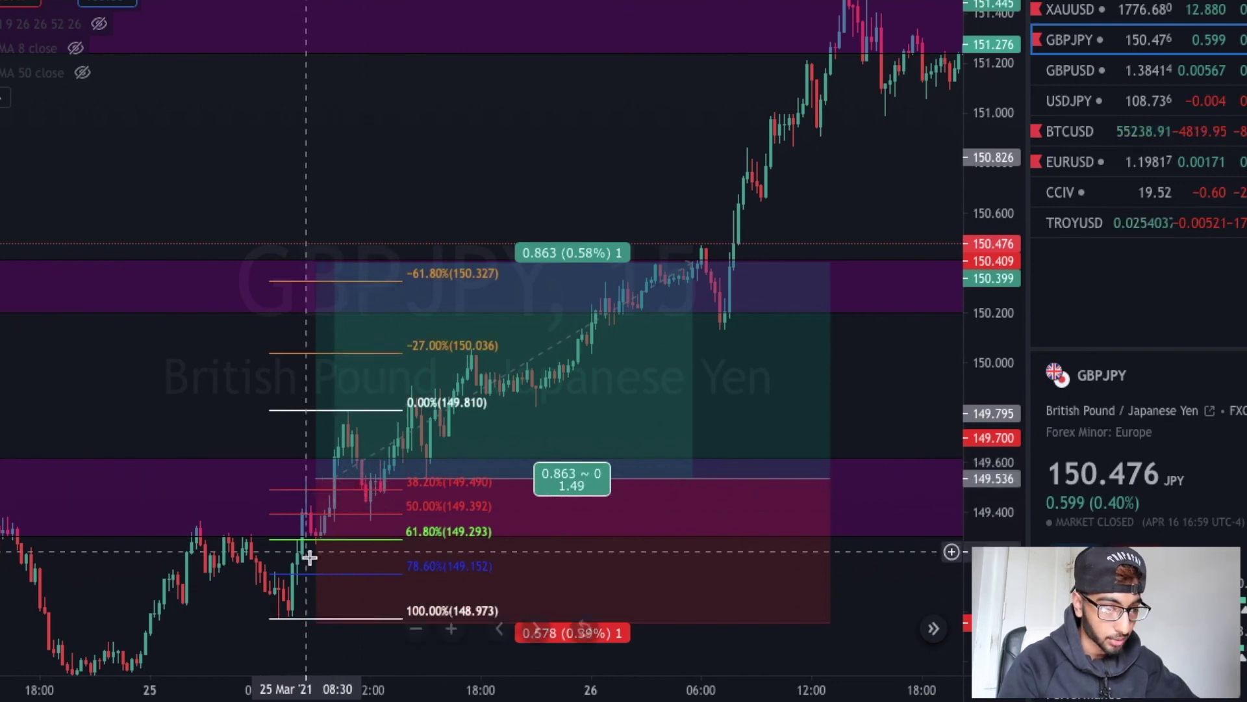
- Examine the GBPJPY move from the 61.8% retracement at 149.293 through the −61.8% extension at 150.327
left_click(452, 630)
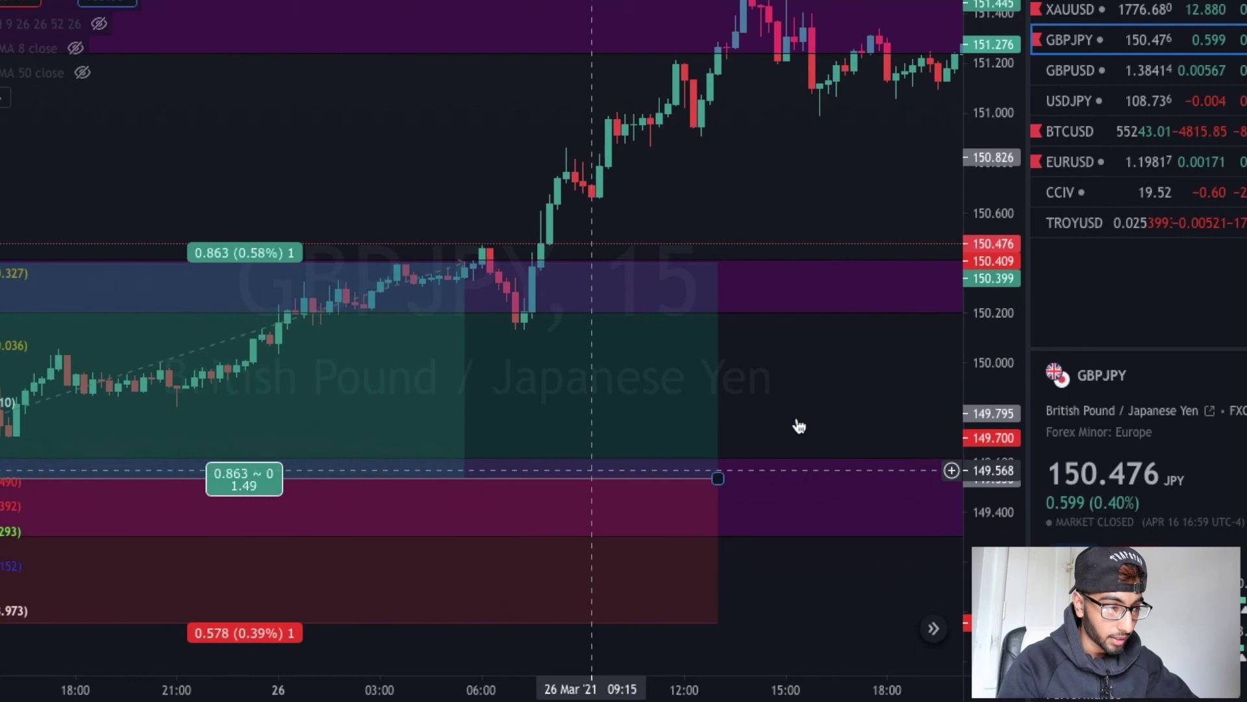
left_click_drag(494, 394, 680, 396)
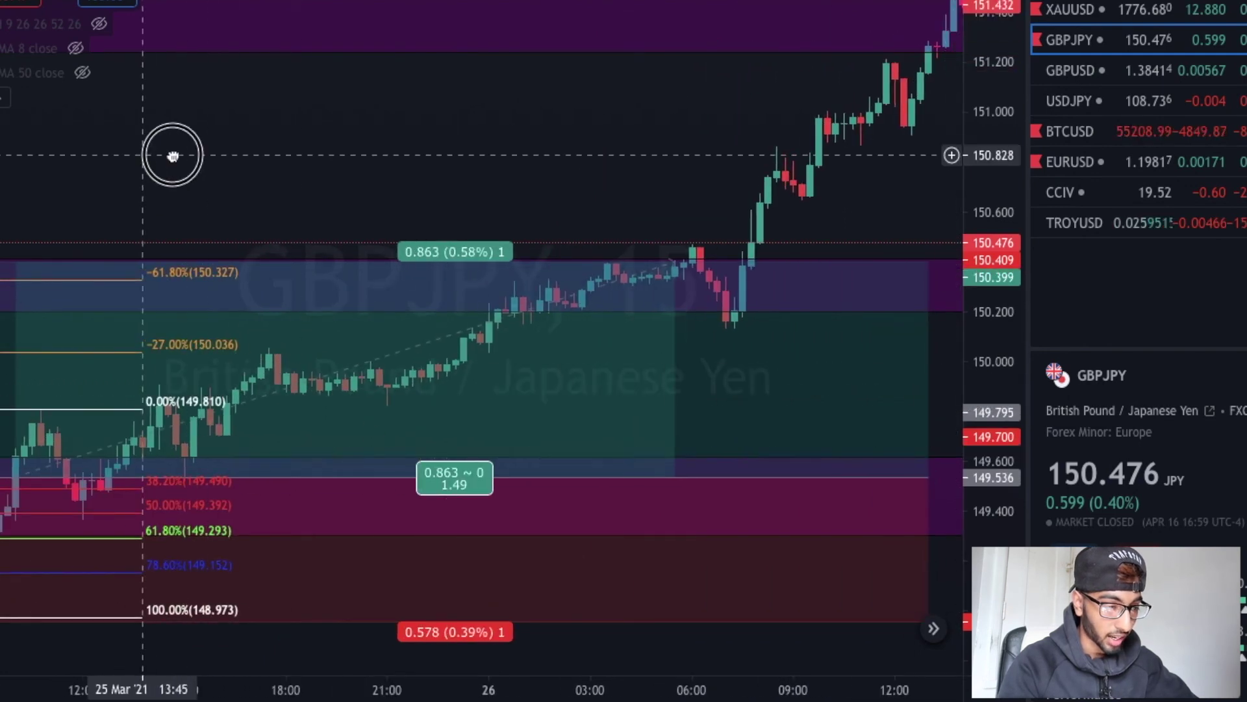
left_click_drag(173, 156, 418, 181)
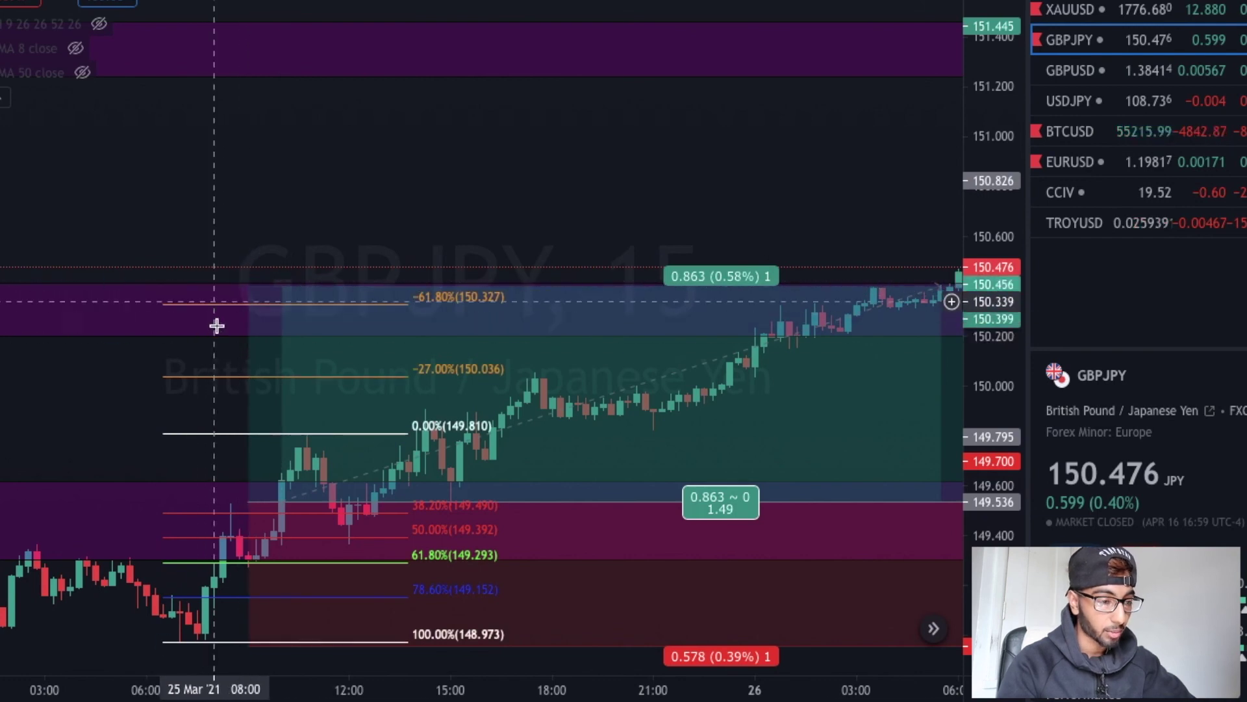
left_click_drag(360, 241, 195, 182)
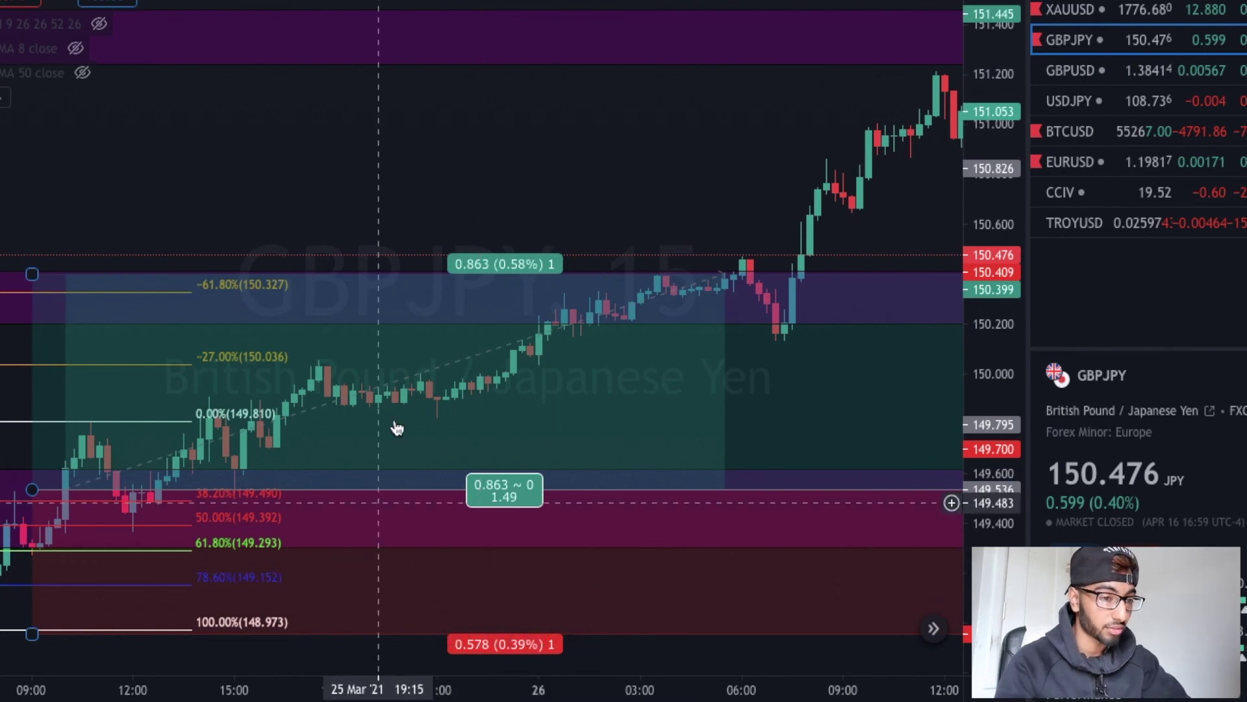
mouse_move(560, 167)
left_mouse_down()
mouse_move(351, 146)
mouse_move(652, 169)
left_mouse_up()
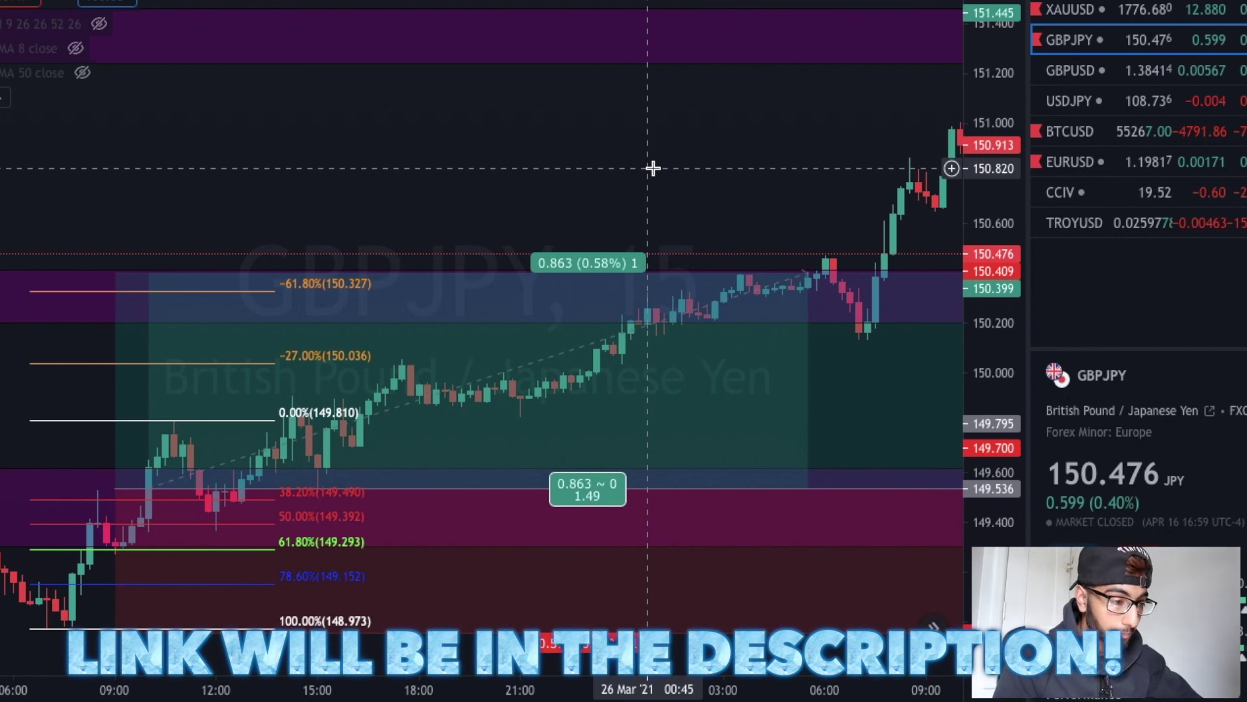
- Follow the GBPJPY candles from the 25 March retracement through the long position's target zone into the morning of 26 March
left_click_drag(462, 165, 639, 168)
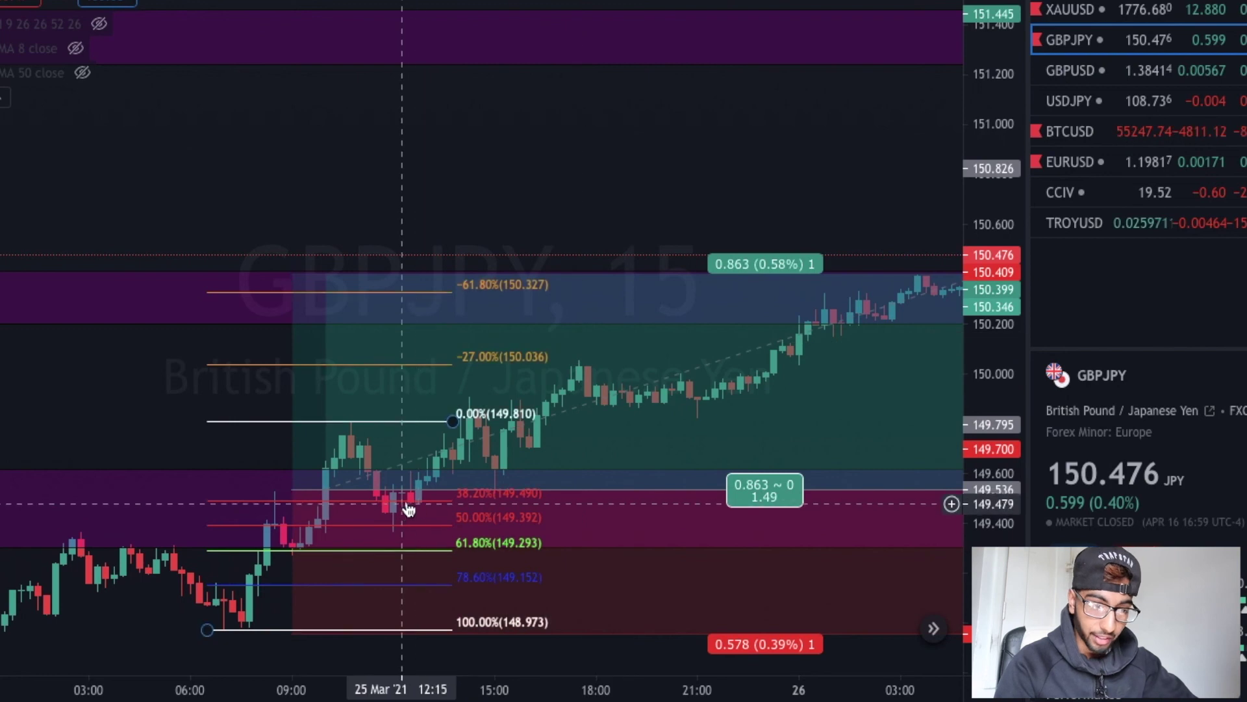
left_click_drag(779, 161, 546, 162)
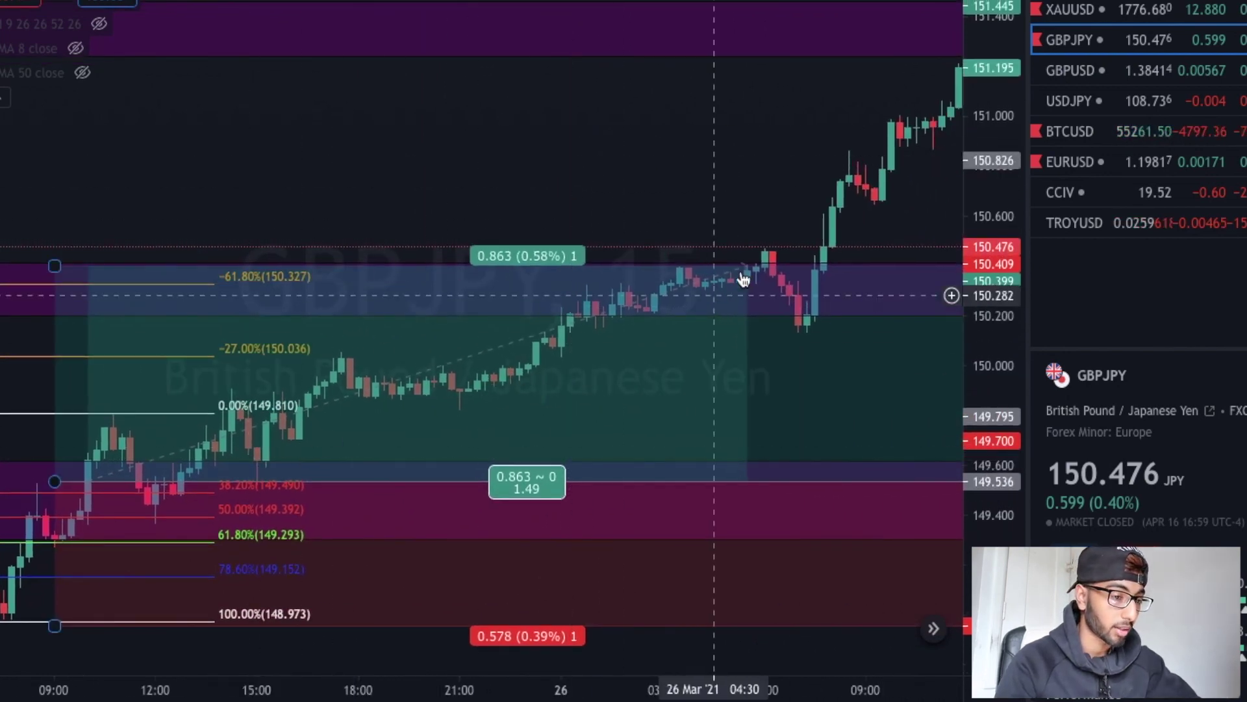
left_click_drag(721, 236, 635, 228)
mouse_move(911, 479)
left_mouse_down()
mouse_move(773, 459)
mouse_move(621, 462)
mouse_move(668, 462)
left_mouse_up()
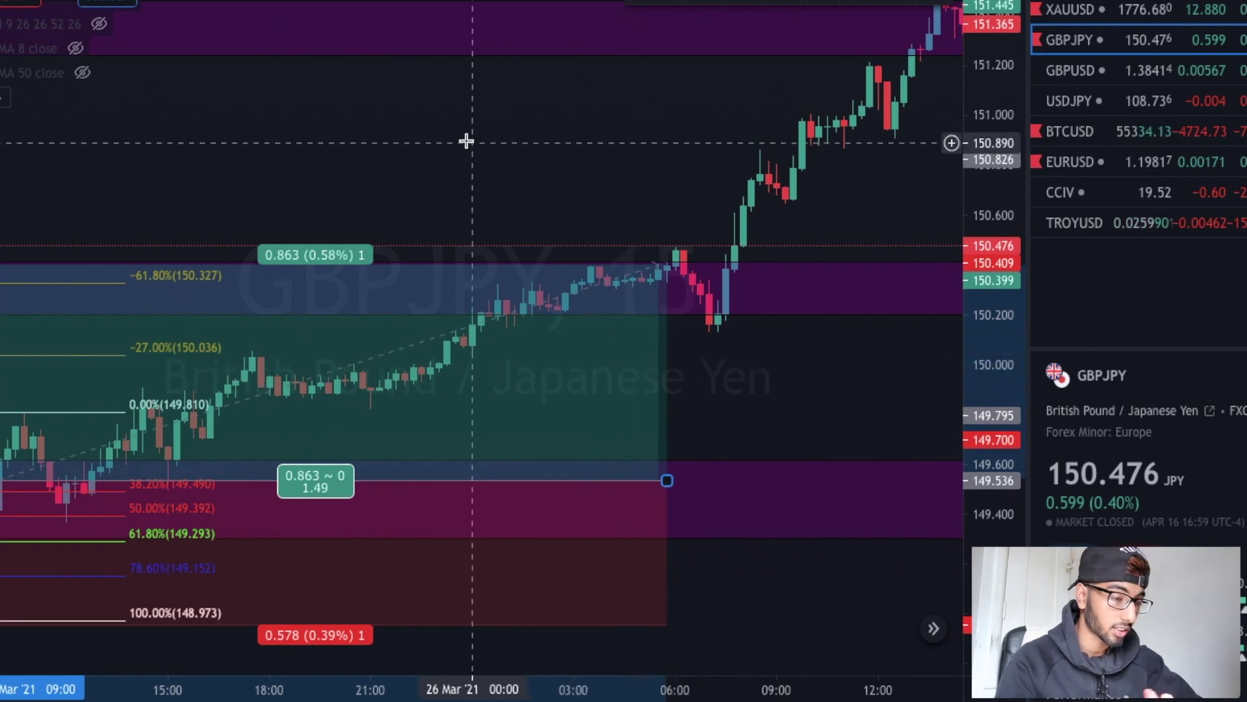
left_click_drag(474, 146, 551, 150)
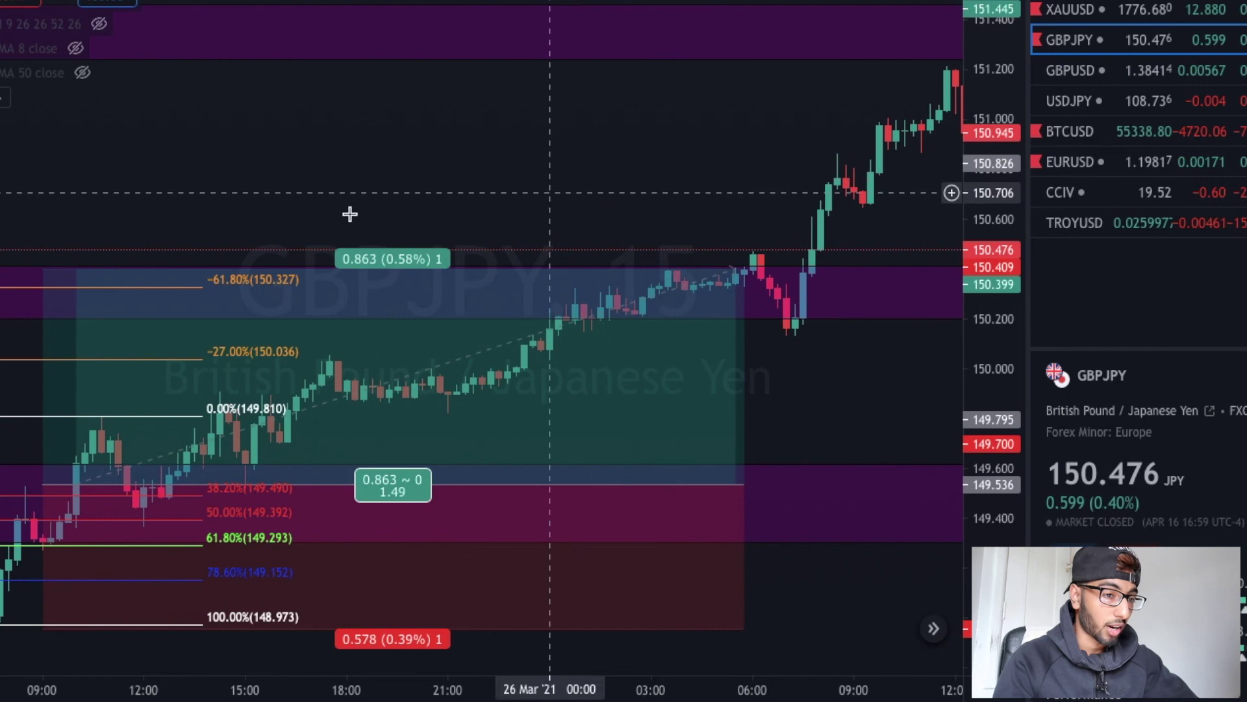
left_click_drag(693, 185, 560, 167)
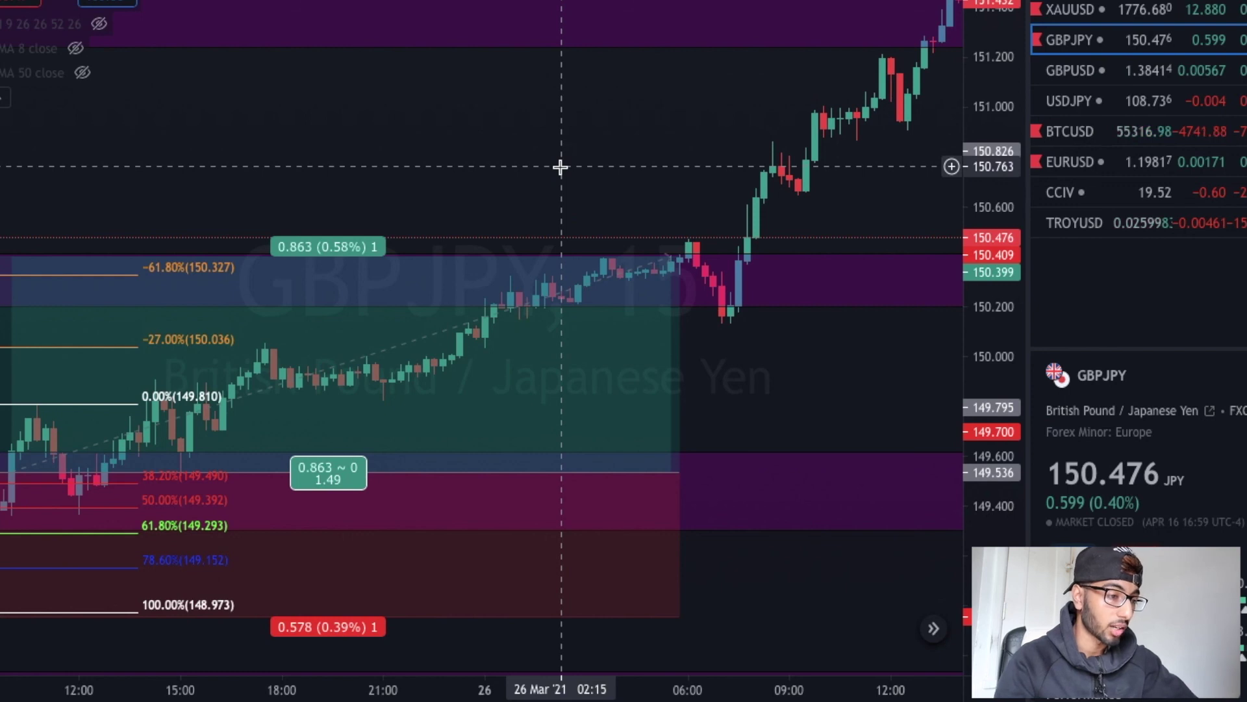
- Return to the 25 March retracement and inspect the candles around 12:00 between the 38.2% and 61.8% levels
left_click_drag(293, 181, 468, 188)
left_click_drag(276, 201, 618, 126)
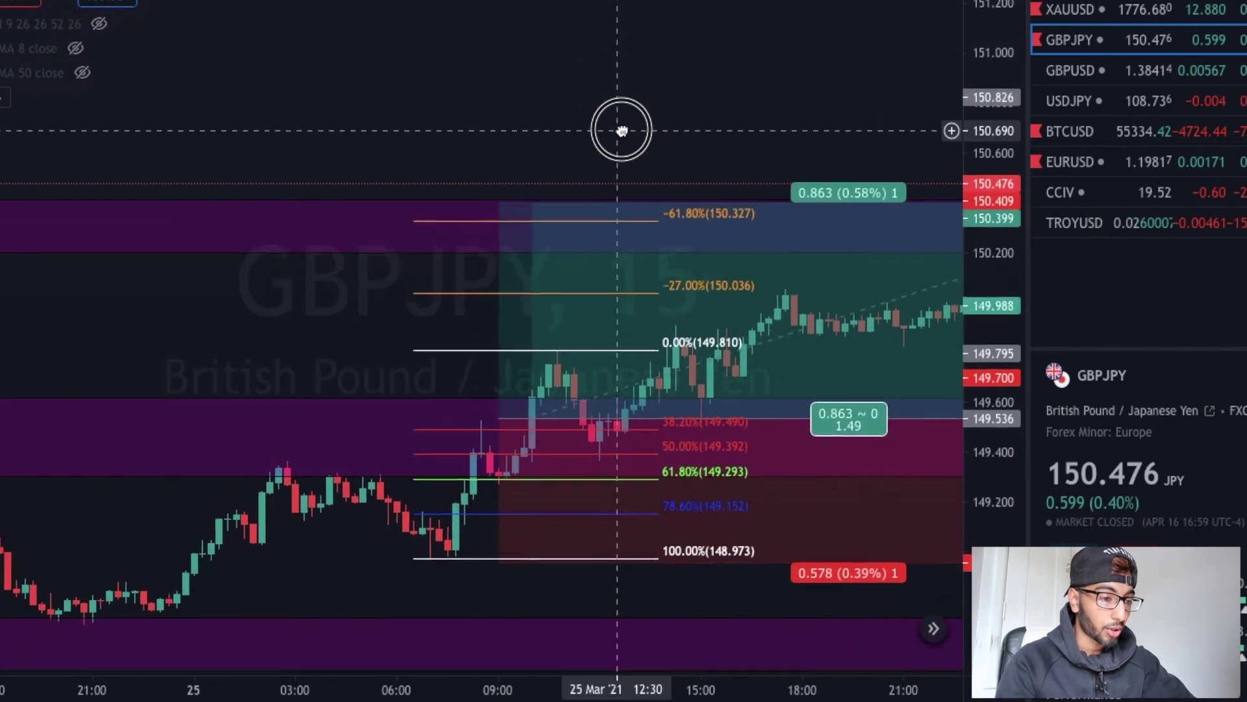
left_click(593, 430)
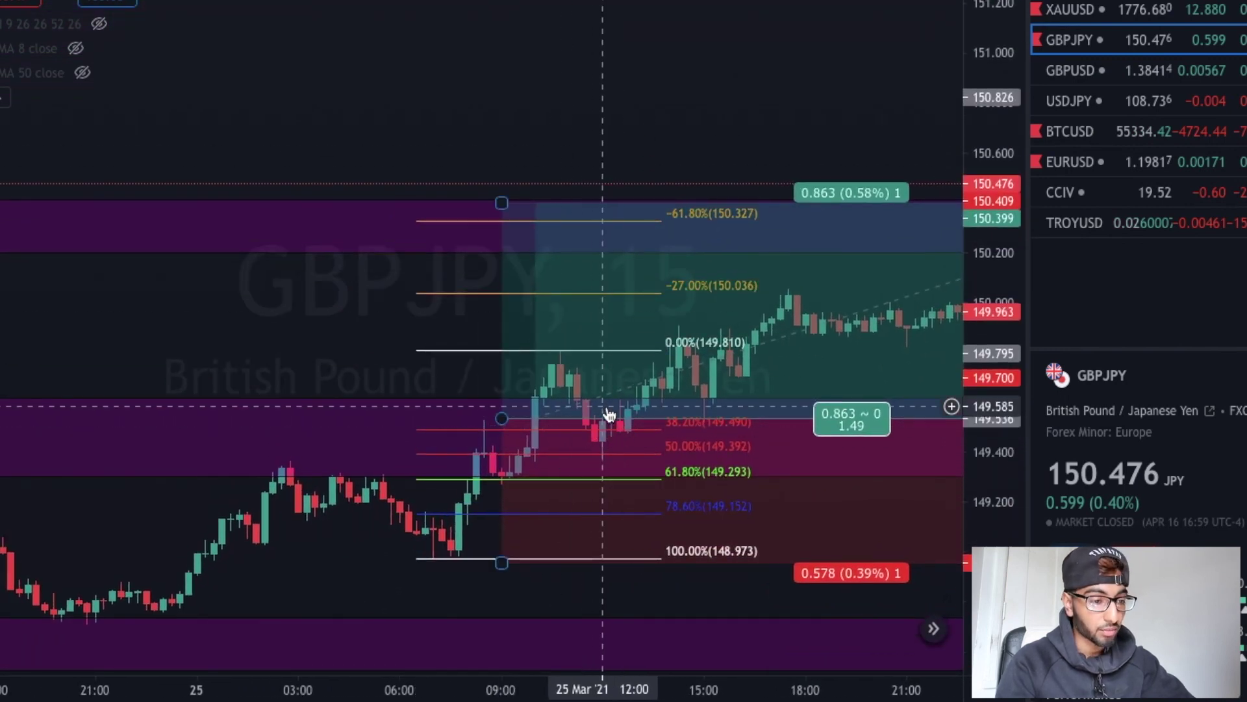
left_click(606, 467)
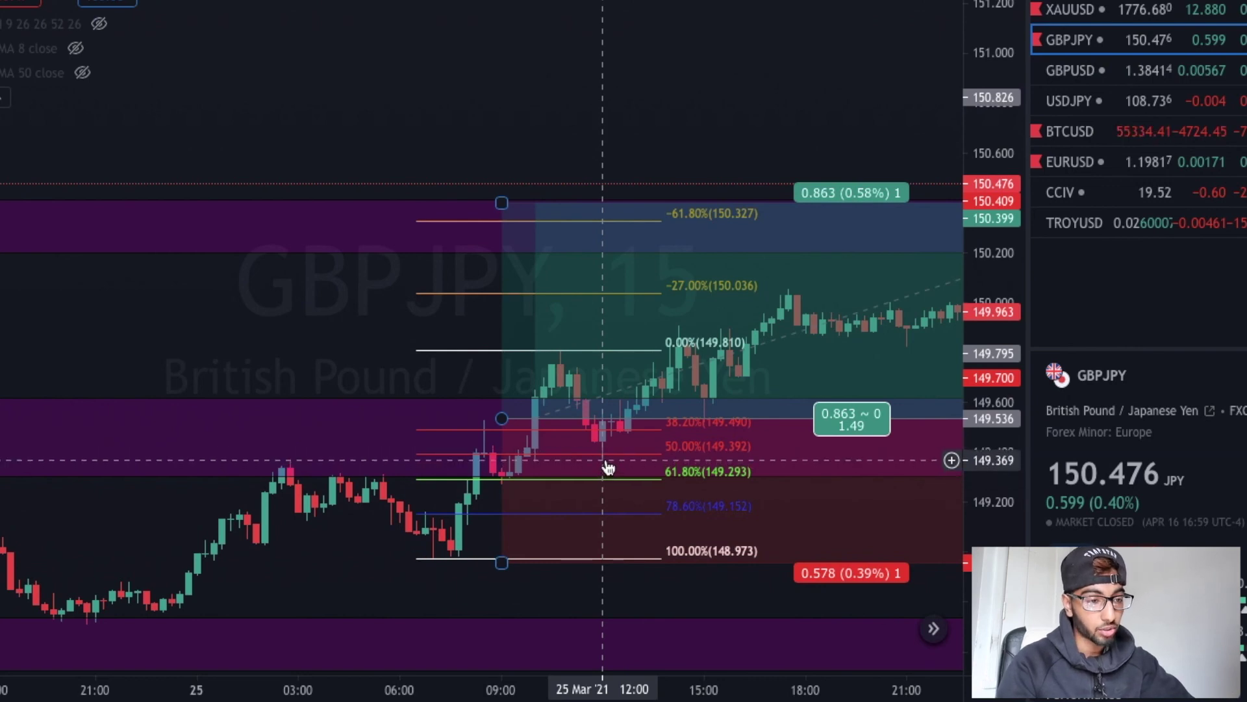
left_click_drag(639, 136, 448, 120)
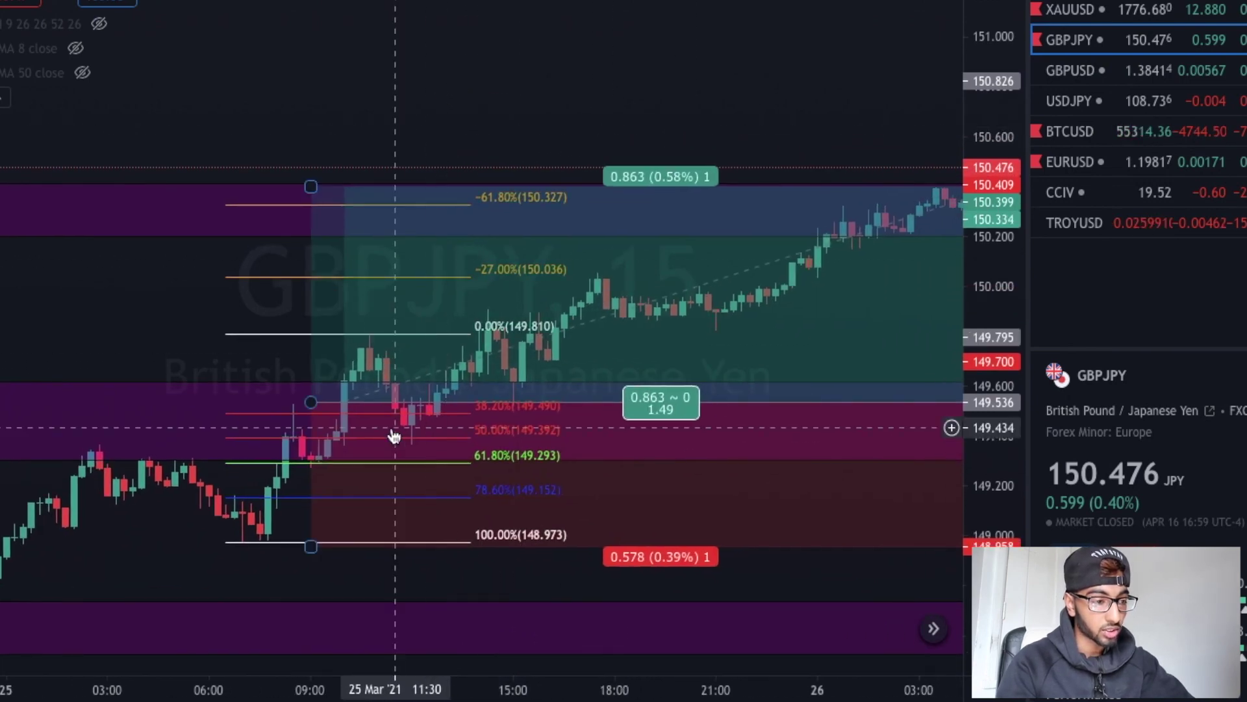